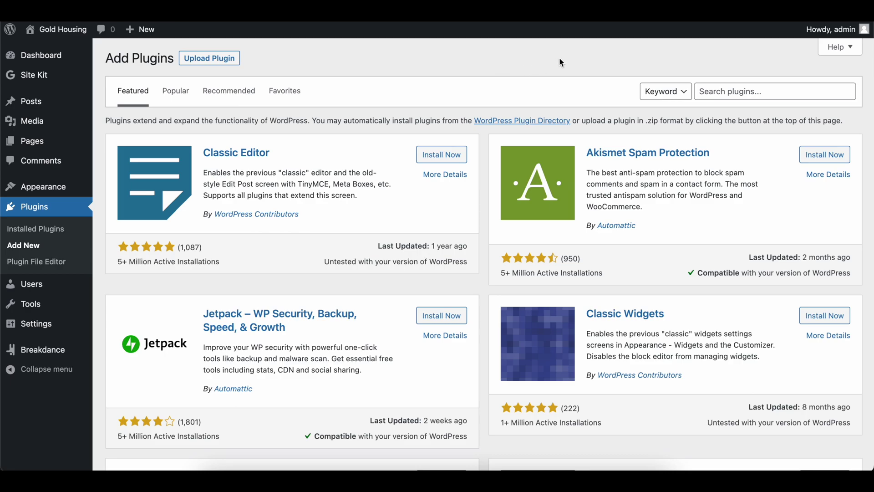
Install and activate the Custom Post Type UI and Advanced Custom Fields plugins from the plugin directory
{"action": "left_click", "coordinate": [738, 91]}
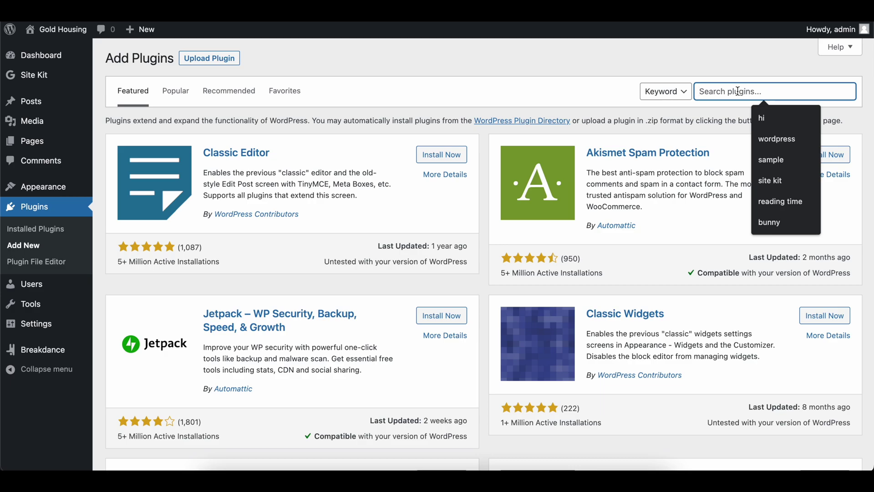
{"action": "type", "text": "CPTUI"}
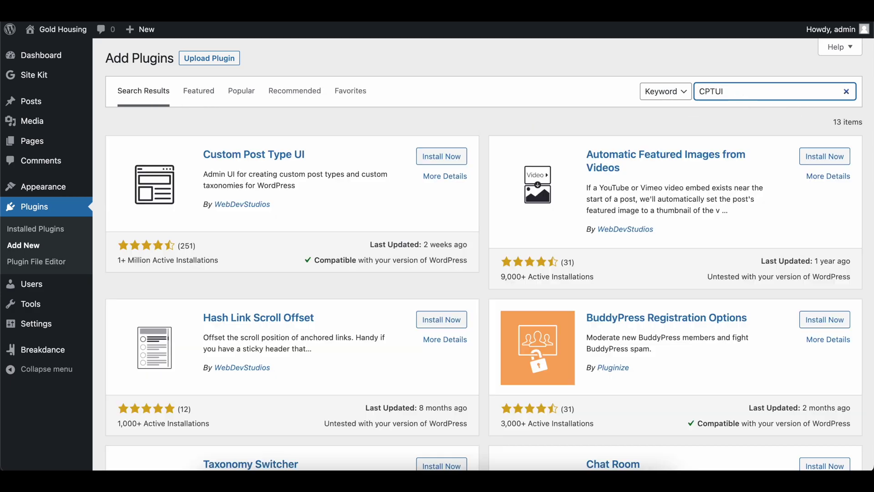
{"action": "left_click", "coordinate": [433, 159]}
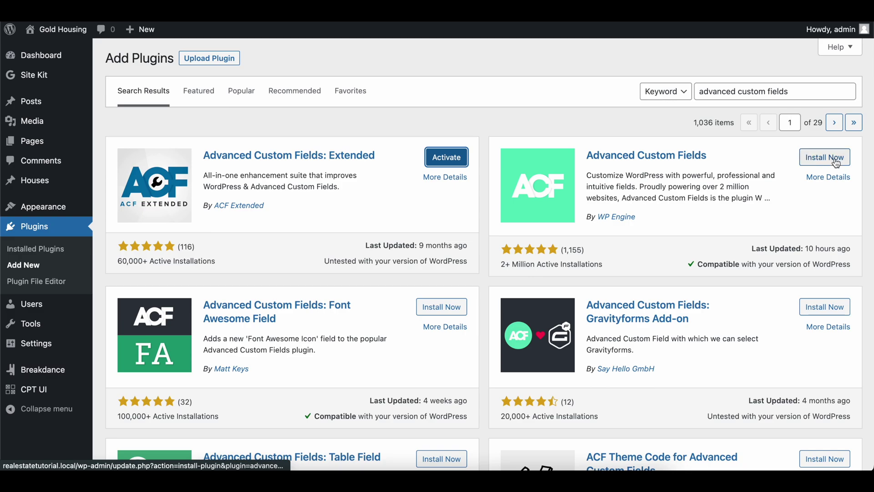
{"action": "left_click", "coordinate": [825, 157]}
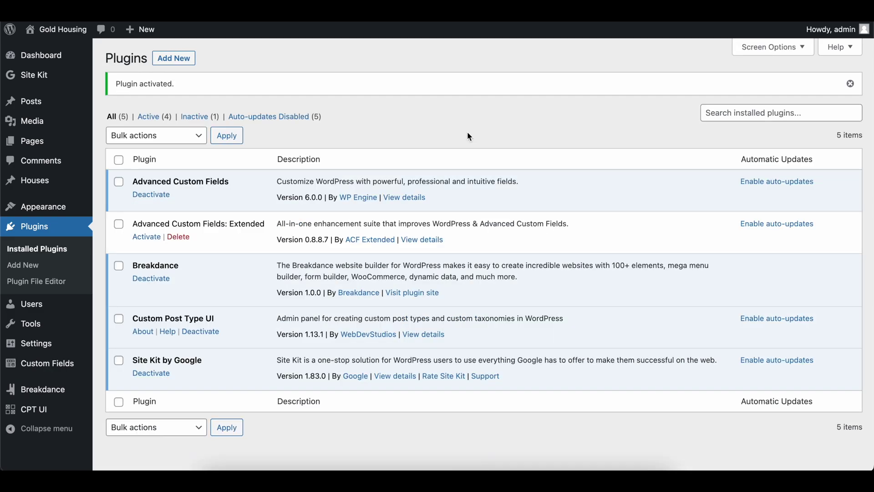
{"action": "mouse_move", "coordinate": [53, 412]}
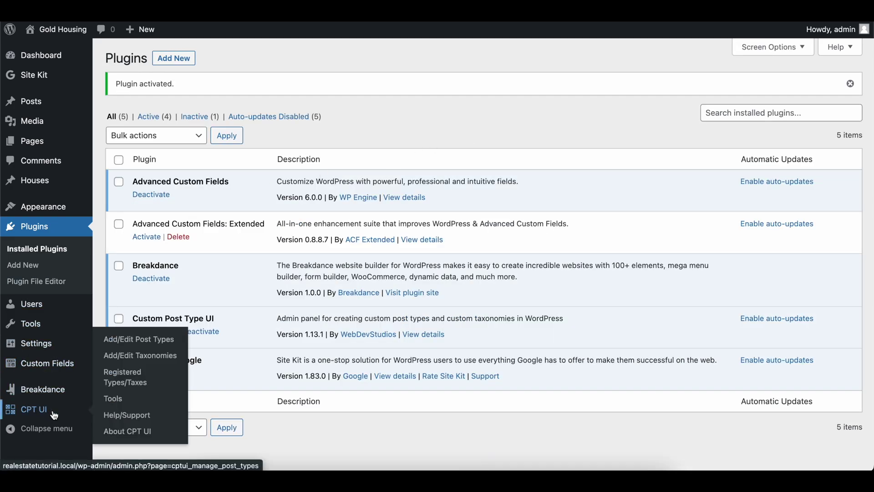
Add a post type with slug 'house', plural label 'Houses' and singular label 'House'
{"action": "left_click", "coordinate": [137, 346]}
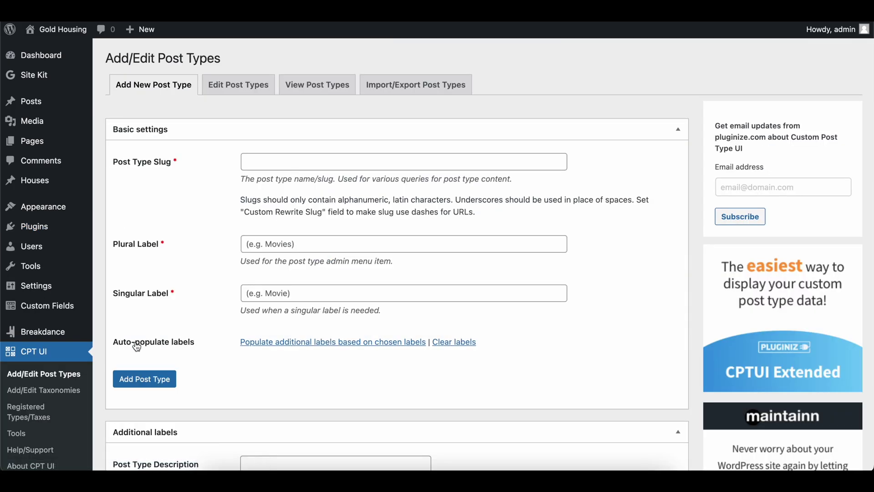
{"action": "left_click", "coordinate": [275, 168]}
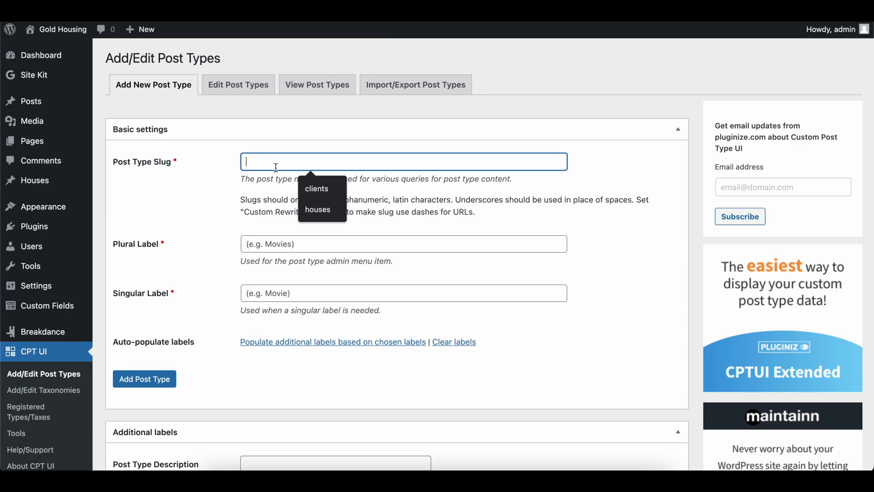
{"action": "type", "text": "house"}
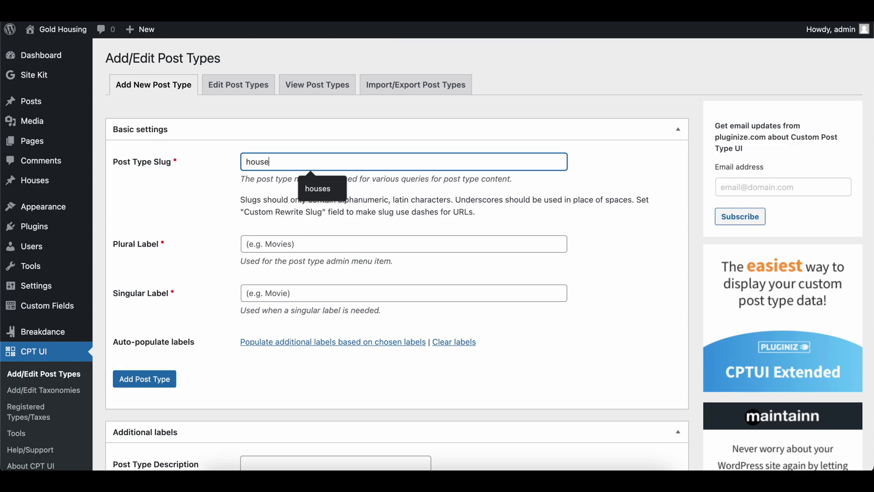
{"action": "left_click", "coordinate": [273, 189]}
{"action": "left_click", "coordinate": [277, 244]}
{"action": "type", "text": "Houses"}
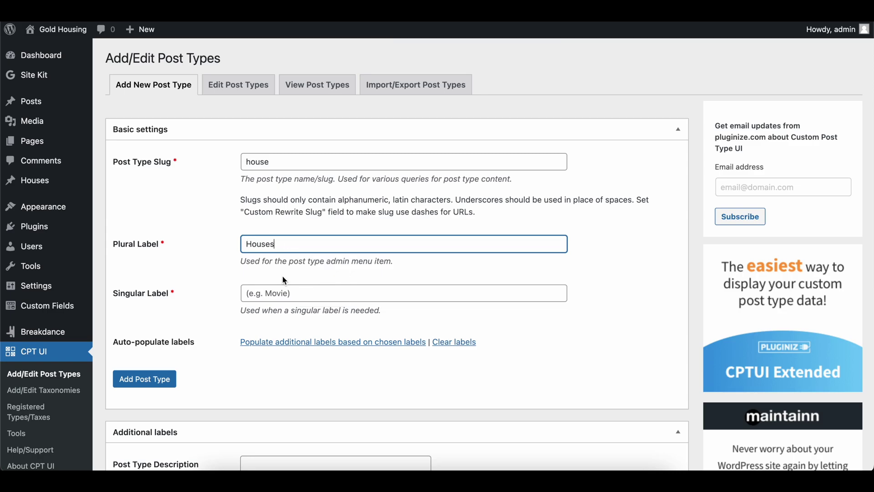
{"action": "left_click", "coordinate": [286, 292]}
{"action": "type", "text": "House"}
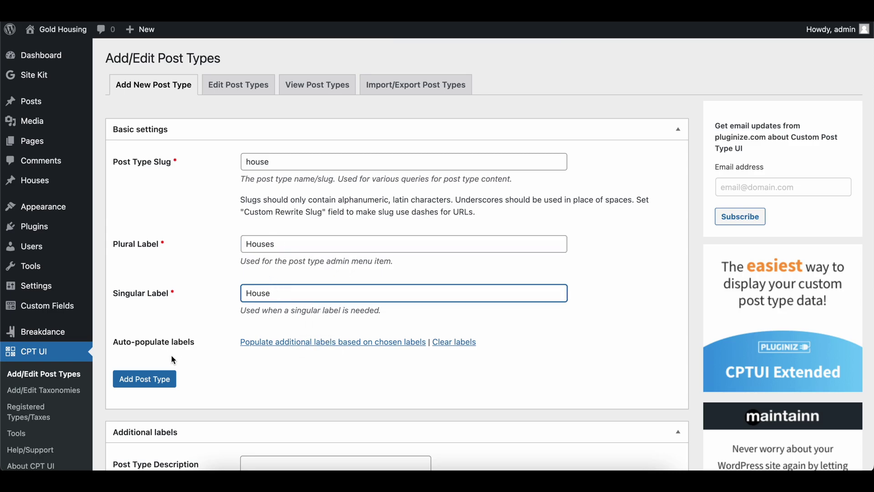
{"action": "left_click", "coordinate": [144, 379]}
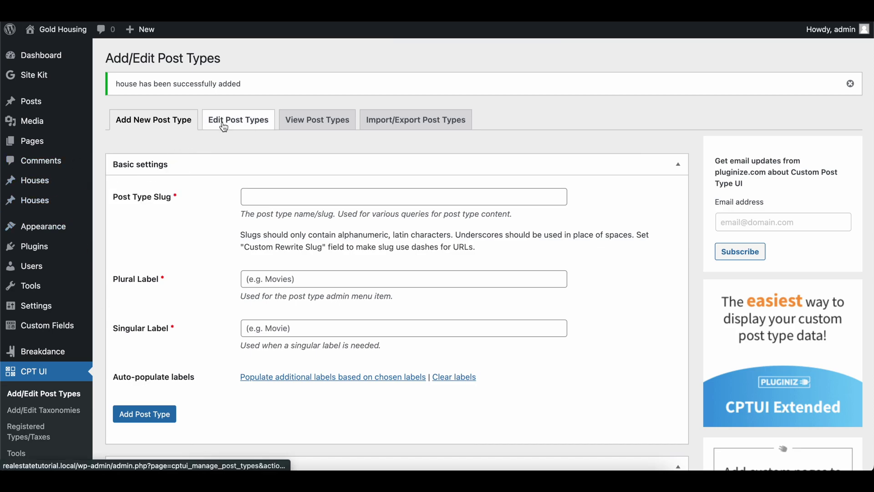
Delete the older duplicate houses post type in CPT UI's Edit Post Types list
{"action": "left_click", "coordinate": [204, 122]}
{"action": "mouse_move", "coordinate": [67, 198]}
{"action": "scroll", "coordinate": [218, 273], "scroll_direction": "down", "scroll_amount": 4}
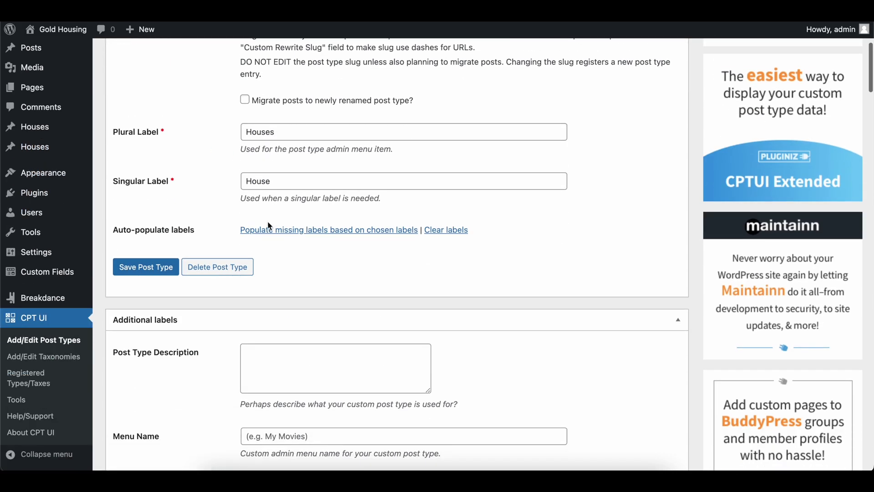
{"action": "left_click", "coordinate": [223, 267]}
{"action": "left_click", "coordinate": [457, 276]}
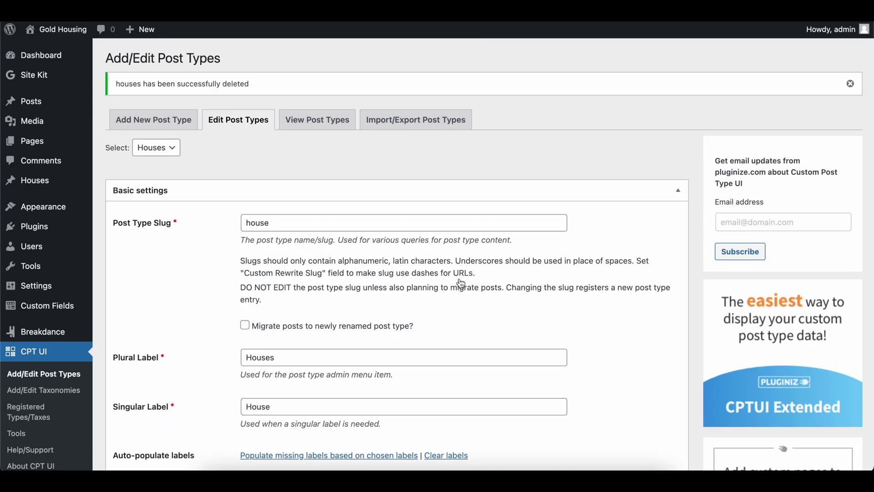
Open the empty Houses list and start a new House post
{"action": "left_click", "coordinate": [44, 181]}
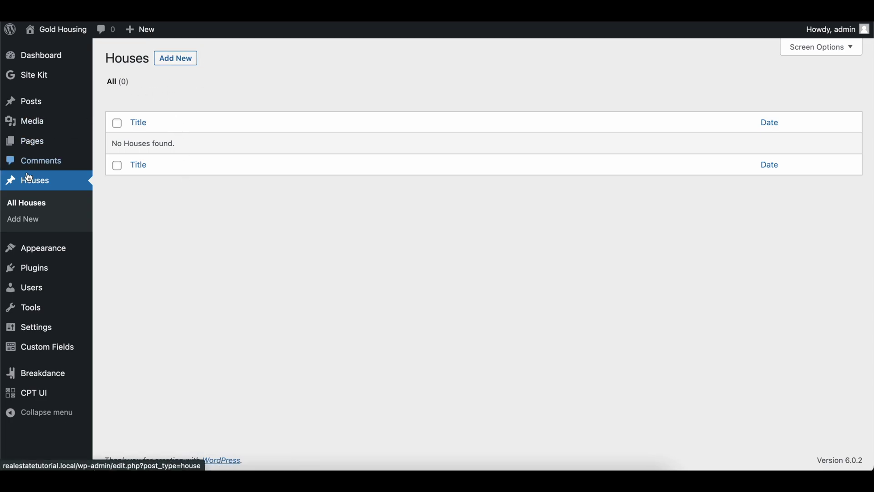
{"action": "mouse_move", "coordinate": [34, 108]}
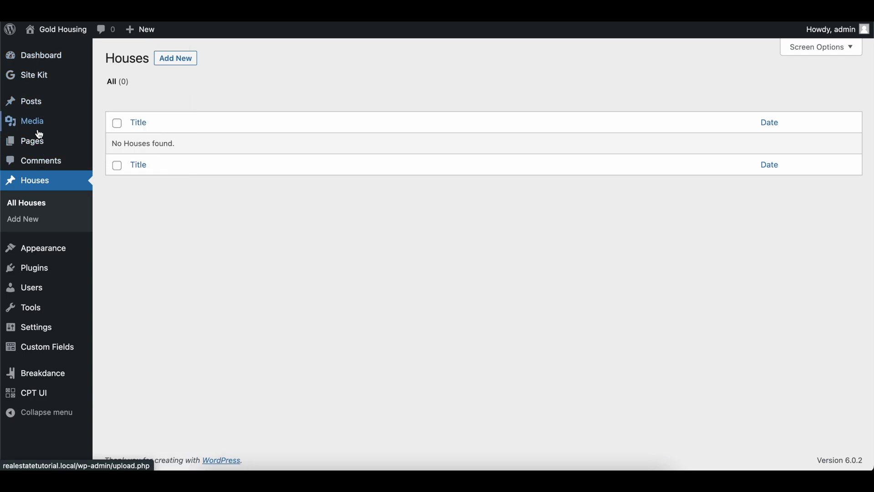
{"action": "mouse_move", "coordinate": [41, 135]}
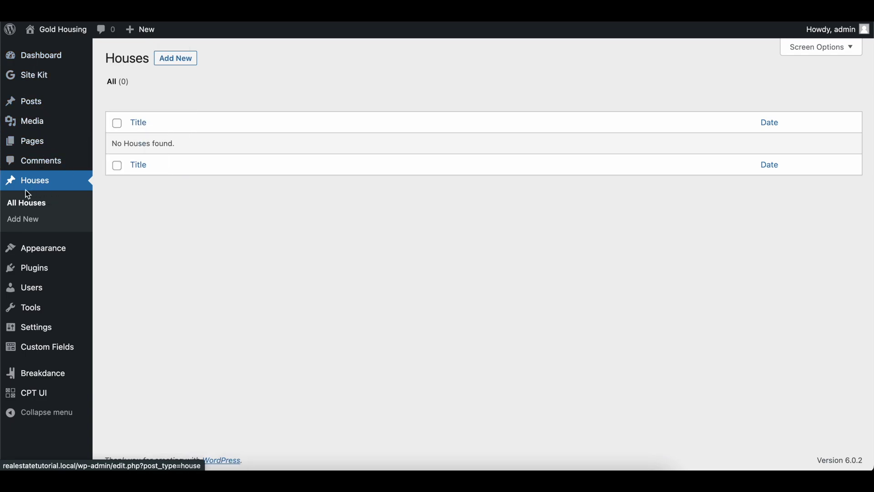
{"action": "left_click", "coordinate": [175, 59]}
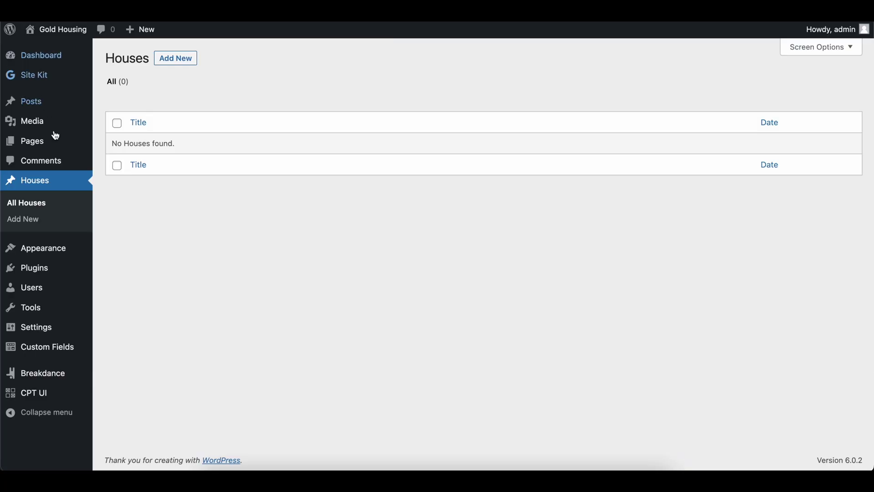
Create a new custom field group titled 'house information'
{"action": "mouse_move", "coordinate": [48, 351]}
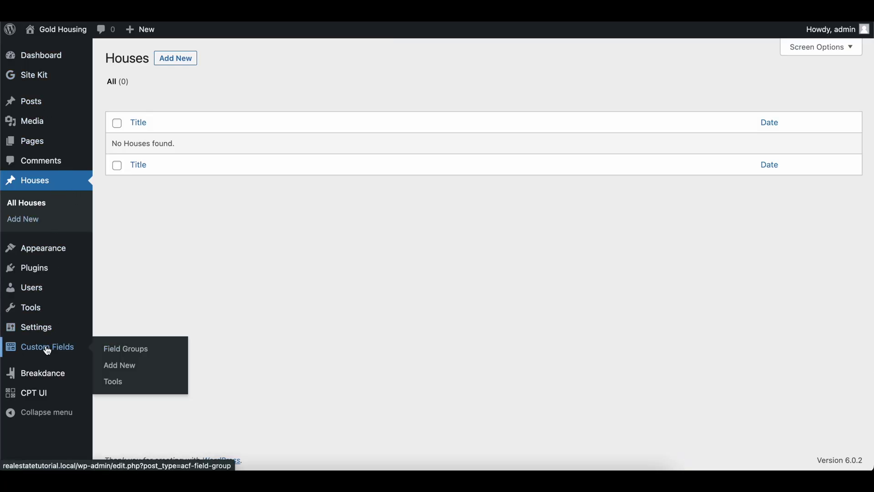
{"action": "left_click", "coordinate": [121, 364]}
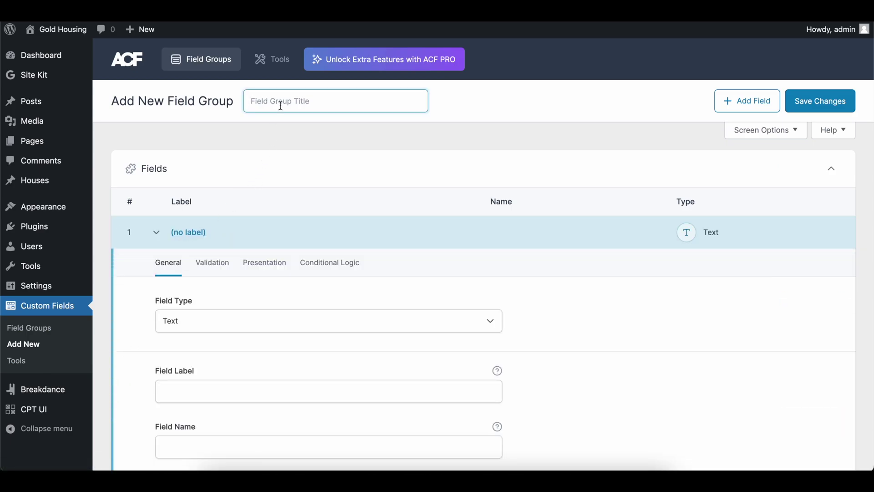
{"action": "type", "text": "house information"}
{"action": "scroll", "coordinate": [269, 154], "scroll_direction": "down", "scroll_amount": 1}
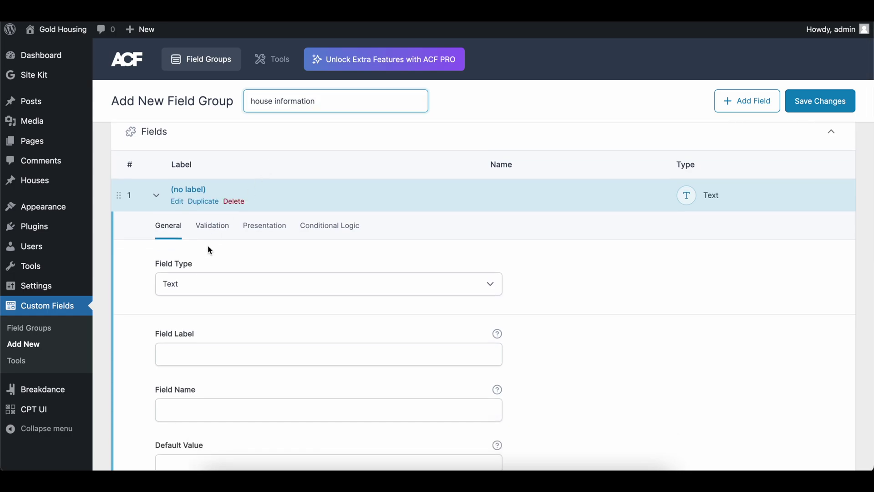
{"action": "scroll", "coordinate": [209, 249], "scroll_direction": "down", "scroll_amount": 2}
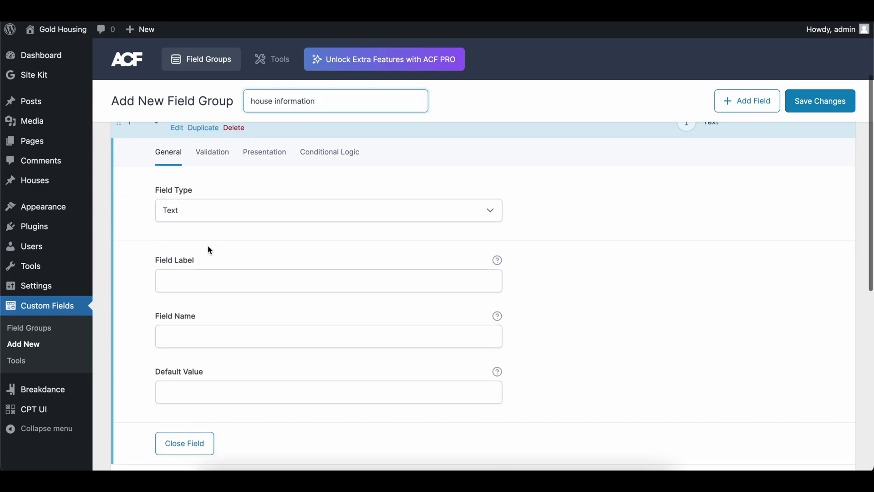
Add a Text field labelled 'address' to the group and collapse its settings
{"action": "left_click", "coordinate": [187, 259]}
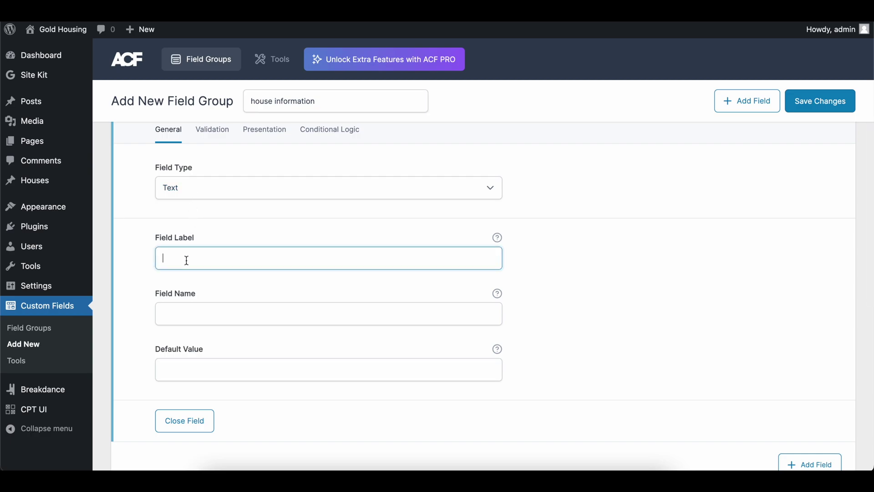
{"action": "type", "text": "address"}
{"action": "key", "text": "Tab"}
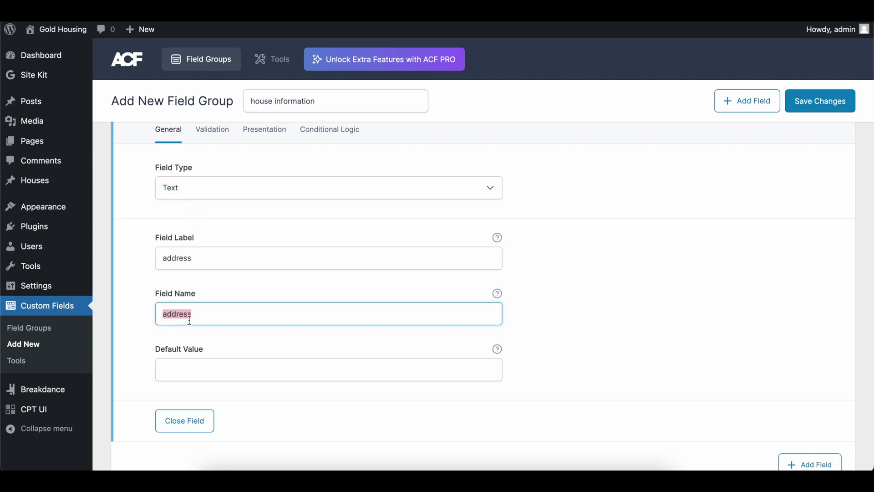
{"action": "key", "text": "Tab"}
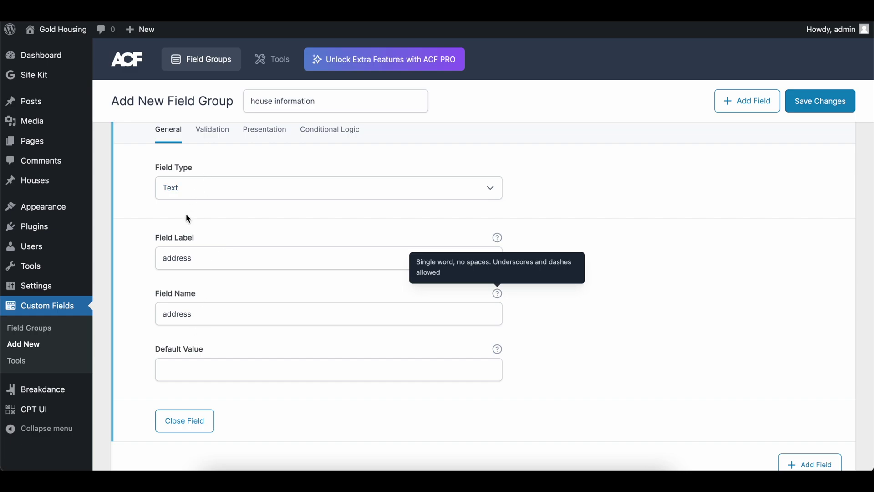
{"action": "left_click_drag", "start_coordinate": [200, 253], "coordinate": [160, 257]}
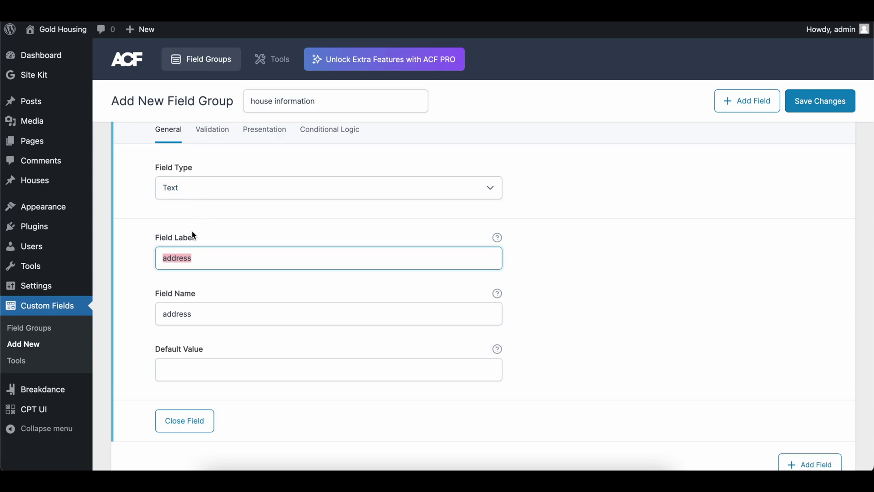
{"action": "scroll", "coordinate": [243, 274], "scroll_direction": "down", "scroll_amount": 2}
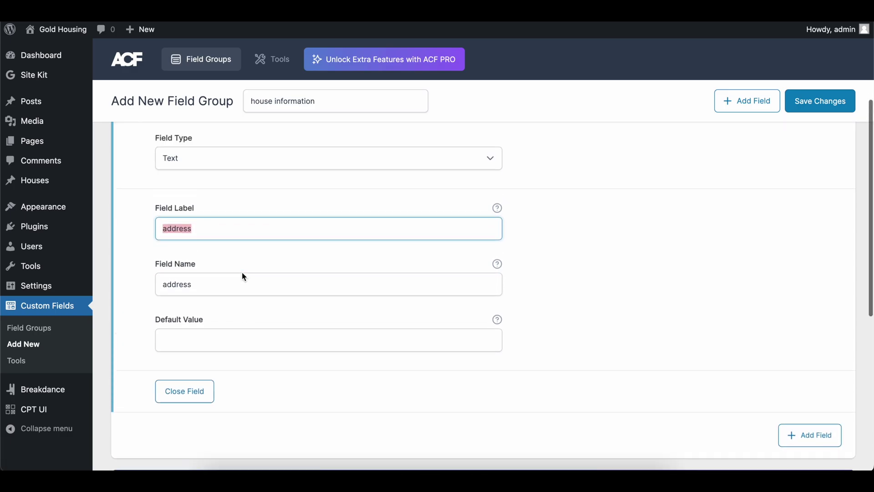
{"action": "scroll", "coordinate": [244, 279], "scroll_direction": "up", "scroll_amount": 2}
{"action": "left_click", "coordinate": [197, 425]}
{"action": "scroll", "coordinate": [228, 255], "scroll_direction": "up", "scroll_amount": 3}
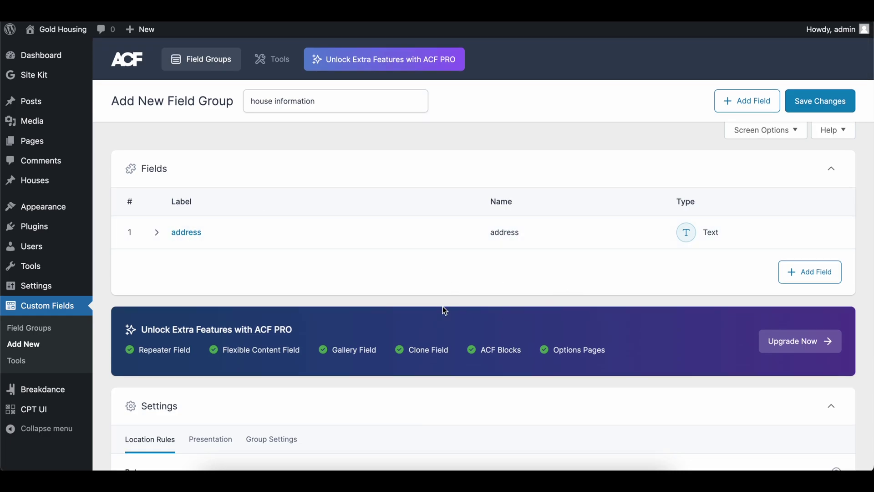
Add a second Text field labelled 'price' to the house information group
{"action": "left_click", "coordinate": [800, 277]}
{"action": "left_click", "coordinate": [179, 354]}
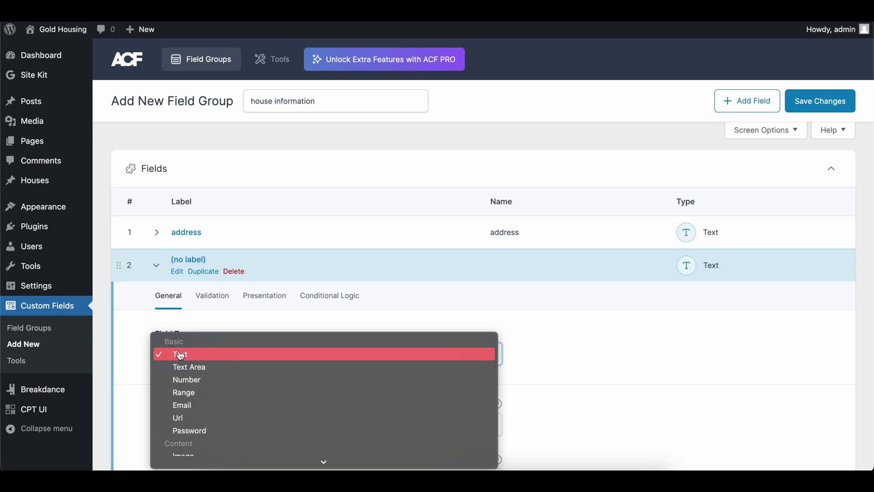
{"action": "left_click", "coordinate": [179, 354]}
{"action": "scroll", "coordinate": [150, 378], "scroll_direction": "down", "scroll_amount": 2}
{"action": "scroll", "coordinate": [148, 380], "scroll_direction": "down", "scroll_amount": 1}
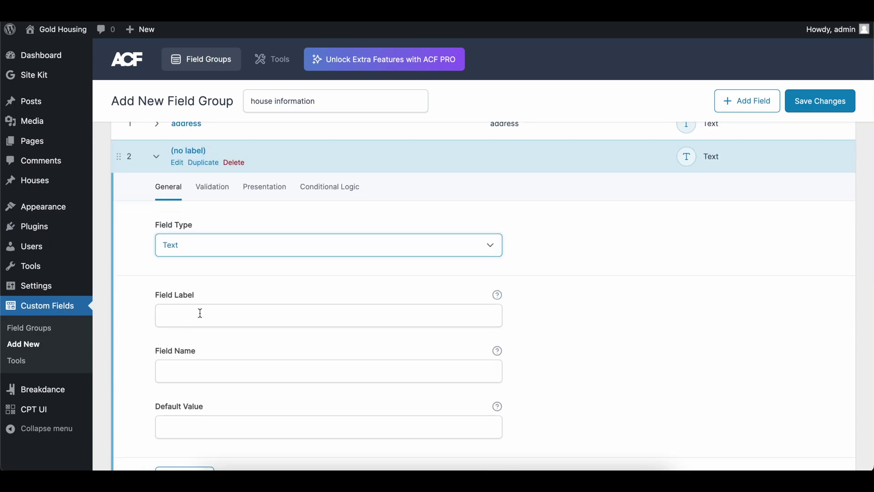
{"action": "left_click", "coordinate": [199, 313]}
{"action": "type", "text": "price"}
{"action": "key", "text": "Tab"}
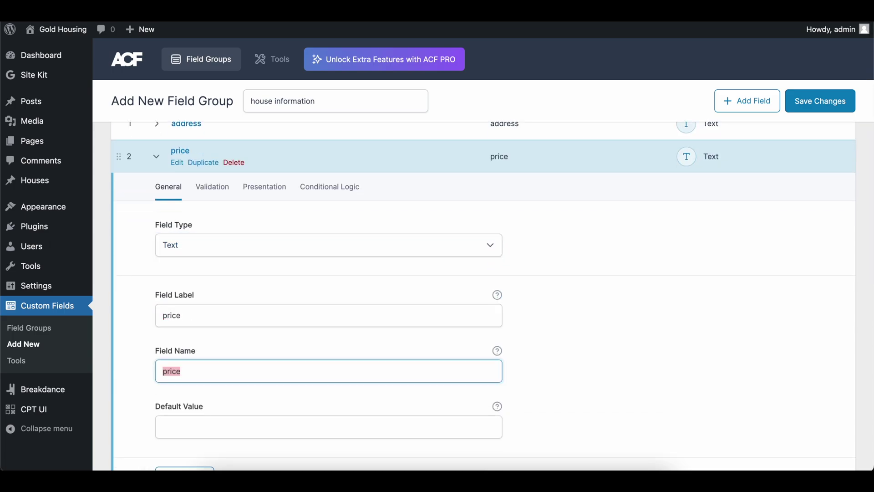
{"action": "scroll", "coordinate": [227, 398], "scroll_direction": "down", "scroll_amount": 1}
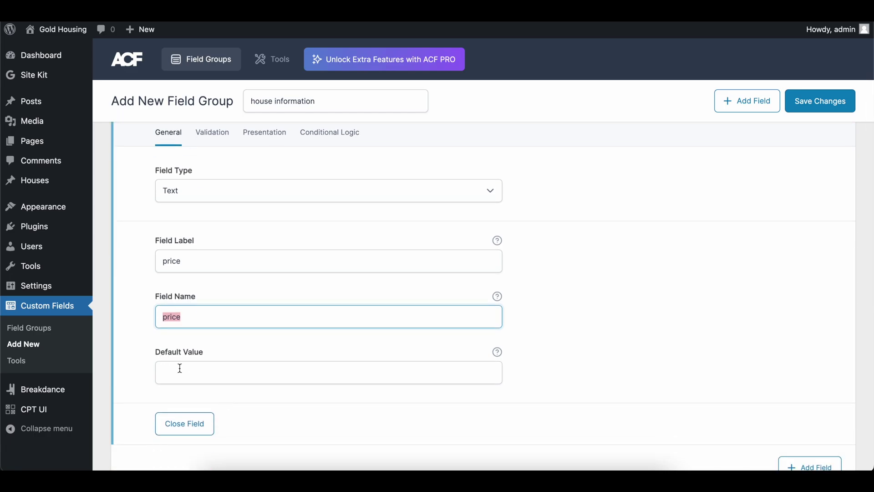
{"action": "left_click", "coordinate": [187, 419]}
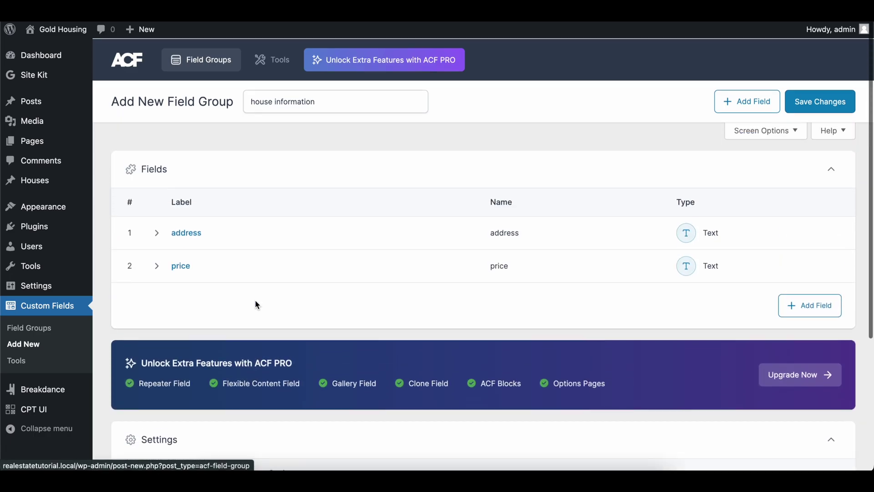
Add an Image field labelled 'photo' to the group
{"action": "left_click", "coordinate": [796, 312]}
{"action": "left_click", "coordinate": [237, 387]}
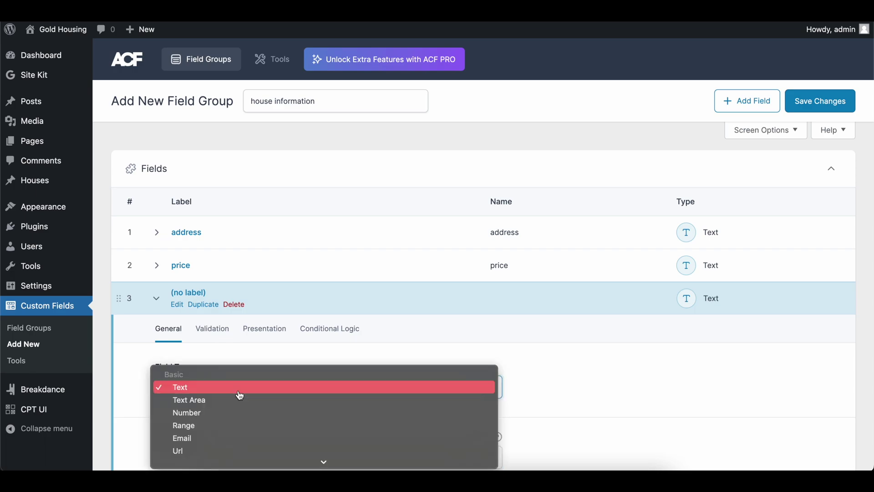
{"action": "scroll", "coordinate": [234, 412], "scroll_direction": "down", "scroll_amount": 3}
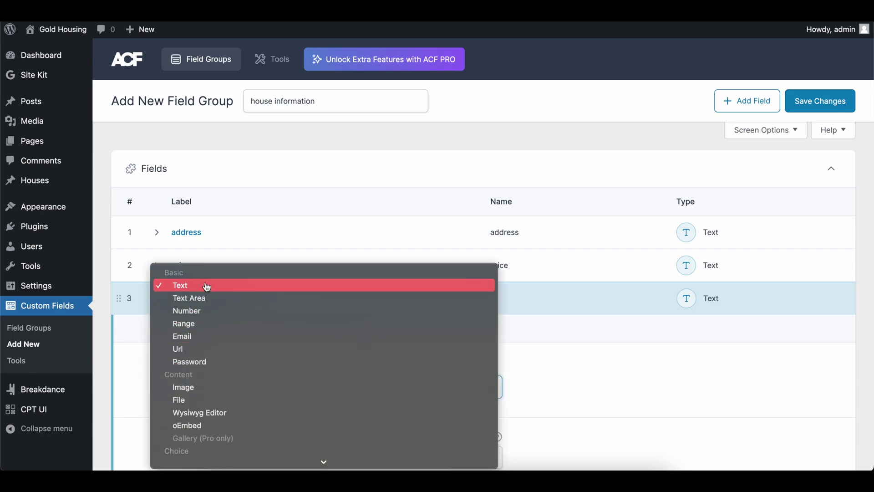
{"action": "left_click", "coordinate": [210, 389]}
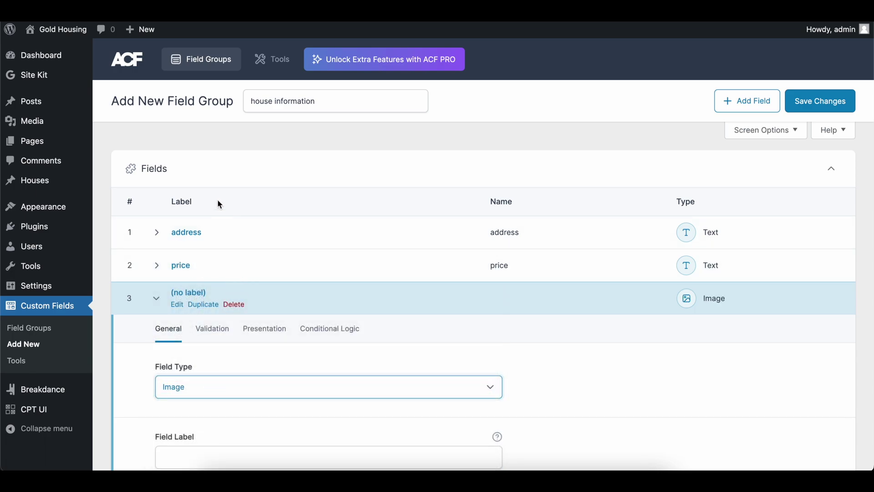
{"action": "scroll", "coordinate": [209, 379], "scroll_direction": "down", "scroll_amount": 2}
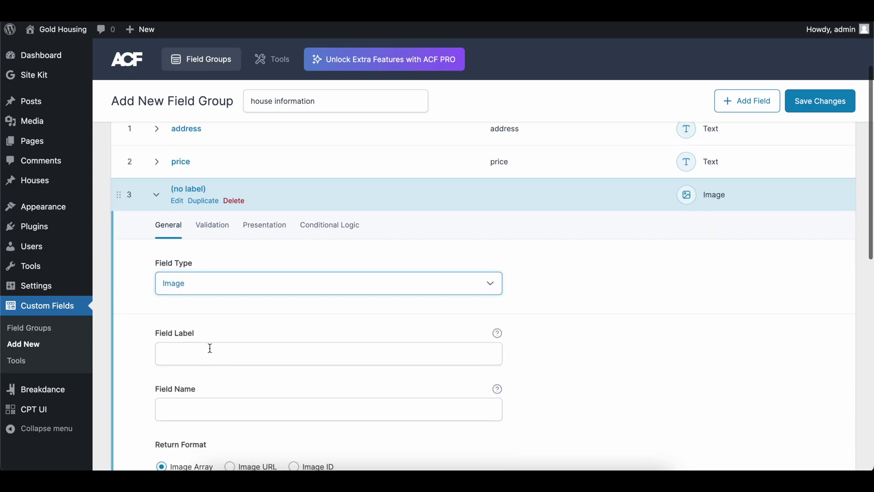
{"action": "left_click", "coordinate": [210, 348]}
{"action": "type", "text": "house"}
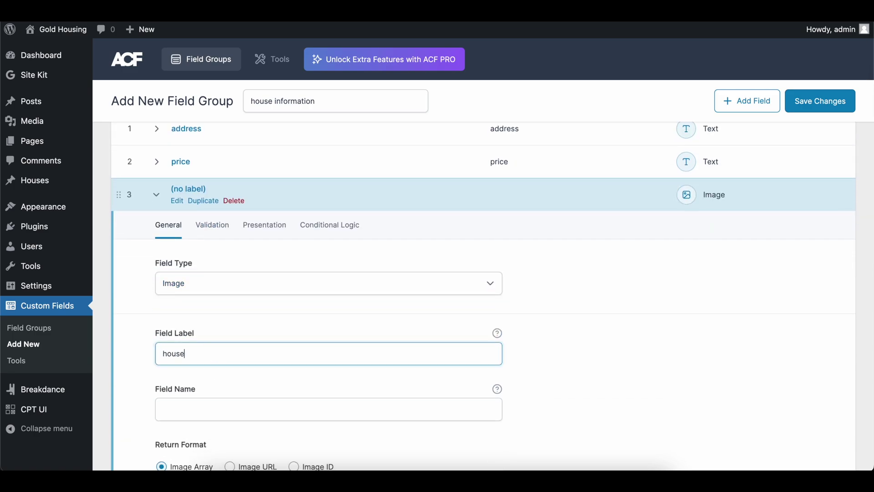
{"action": "key", "text": "BackSpace"}
{"action": "key", "text": "BackSpace"}
{"action": "key", "text": "BackSpace"}
{"action": "key", "text": "BackSpace"}
{"action": "key", "text": "BackSpace"}
{"action": "type", "text": "photo"}
{"action": "key", "text": "Tab"}
{"action": "scroll", "coordinate": [209, 371], "scroll_direction": "down", "scroll_amount": 2}
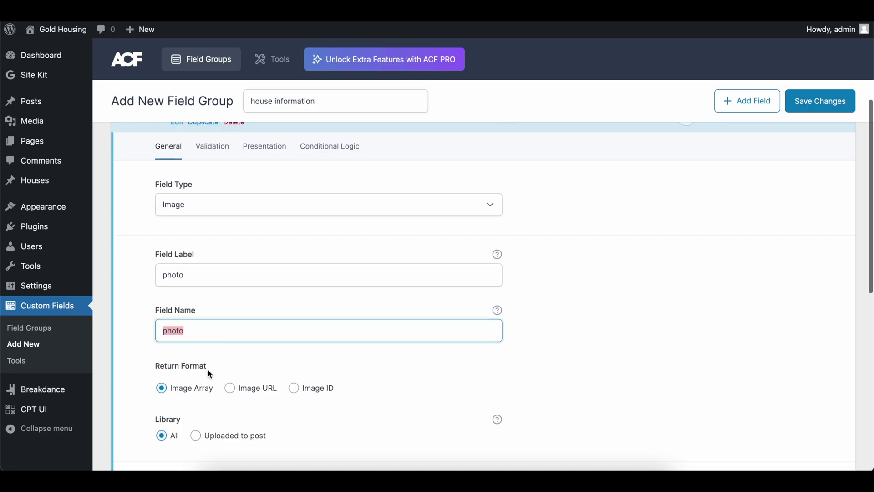
{"action": "scroll", "coordinate": [230, 366], "scroll_direction": "down", "scroll_amount": 1}
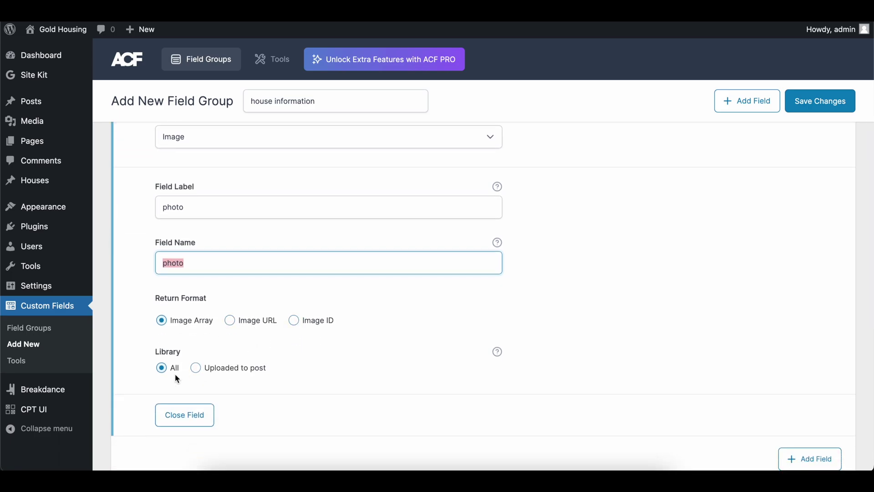
{"action": "left_click", "coordinate": [179, 423]}
{"action": "scroll", "coordinate": [179, 425], "scroll_direction": "up", "scroll_amount": 5}
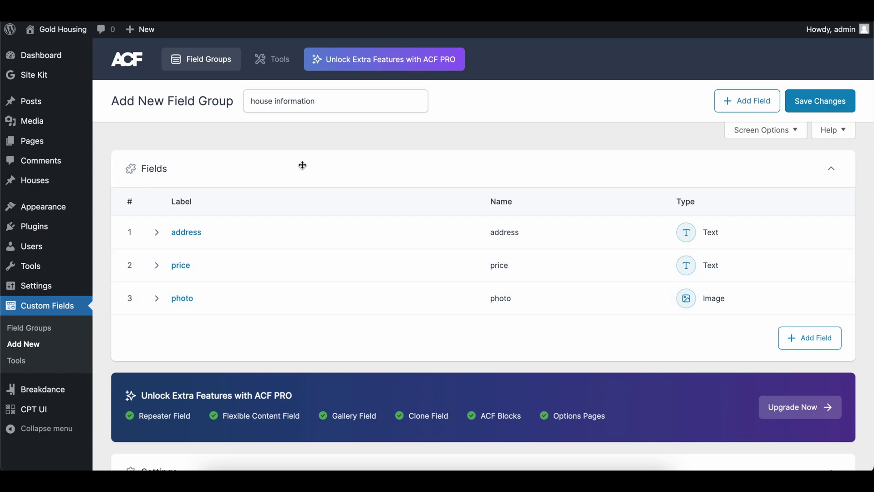
Add a Text field labelled 'includes' to the house information group
{"action": "left_click", "coordinate": [753, 109]}
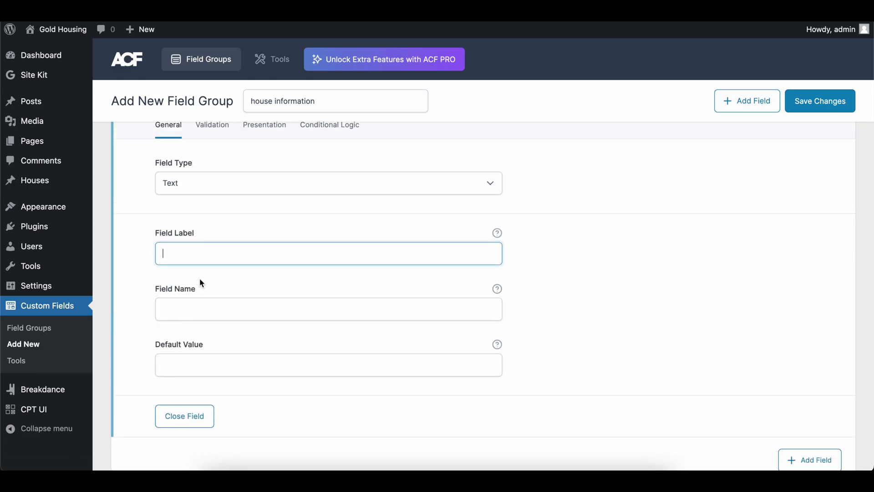
{"action": "type", "text": "includes"}
{"action": "key", "text": "Tab"}
{"action": "left_click", "coordinate": [203, 309]}
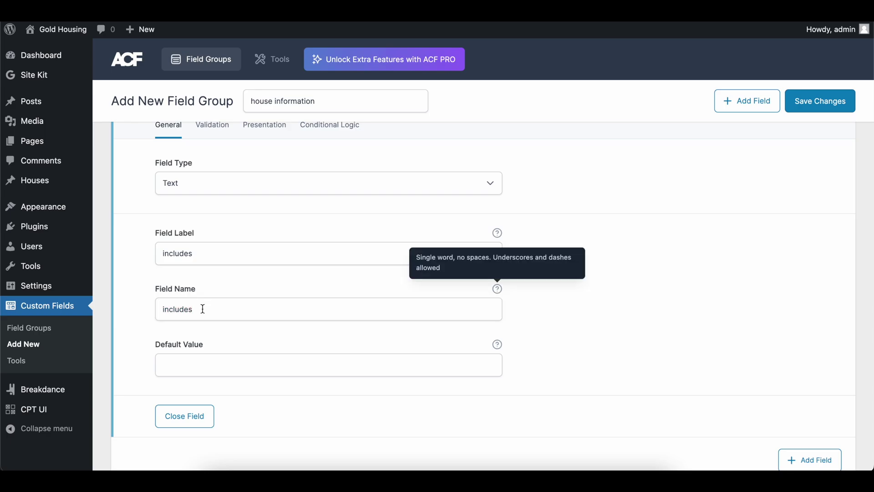
{"action": "scroll", "coordinate": [207, 383], "scroll_direction": "down", "scroll_amount": 3}
{"action": "scroll", "coordinate": [214, 328], "scroll_direction": "up", "scroll_amount": 2}
{"action": "left_click", "coordinate": [196, 401]}
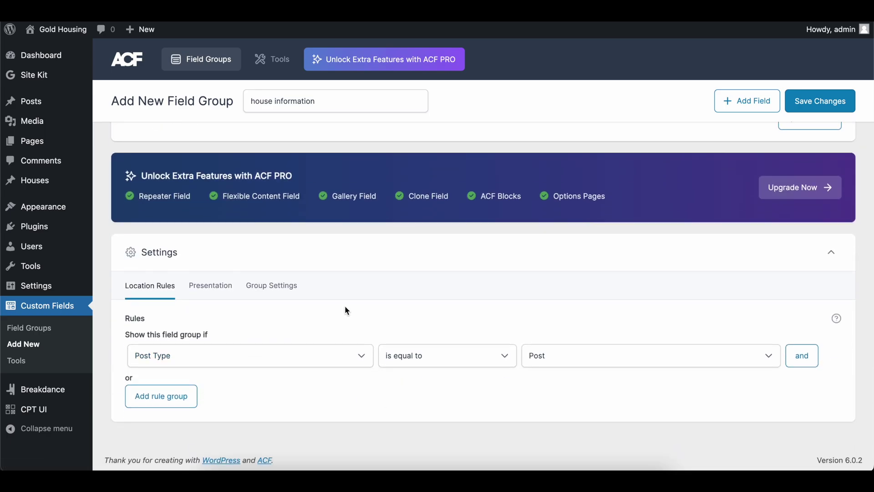
Drag the includes field up to sit right after address and save the field group
{"action": "scroll", "coordinate": [346, 311], "scroll_direction": "up", "scroll_amount": 6}
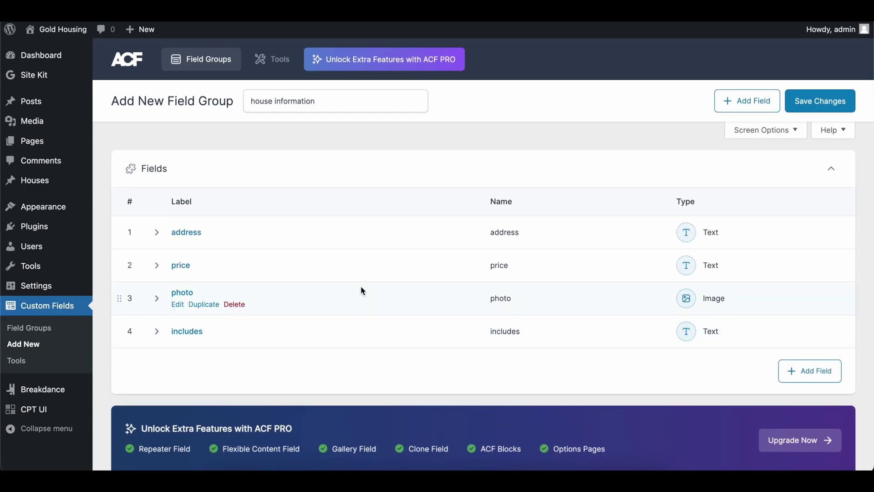
{"action": "left_click_drag", "start_coordinate": [121, 331], "coordinate": [121, 301]}
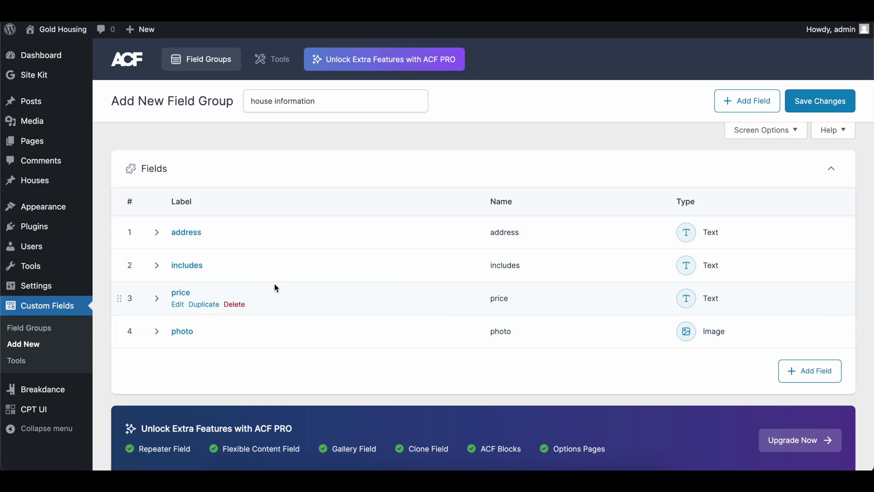
{"action": "left_click", "coordinate": [821, 106]}
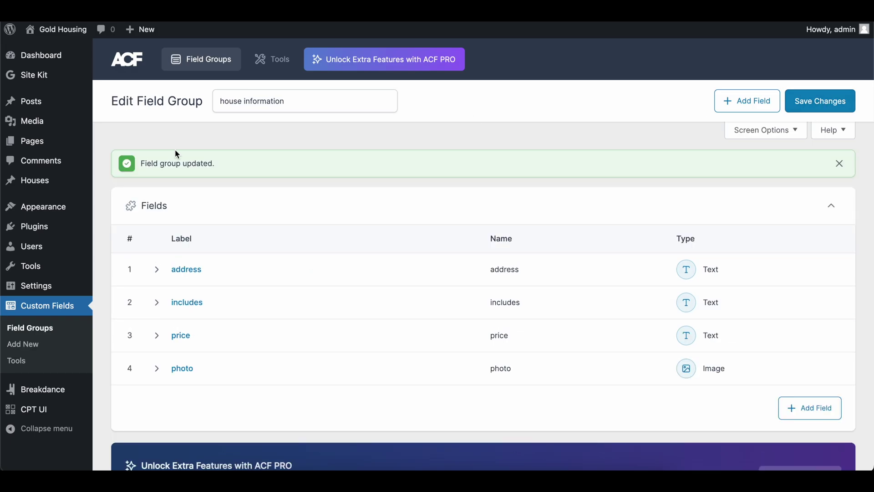
Set the location rule to 'Post Type is equal to House' and save the field group
{"action": "scroll", "coordinate": [234, 293], "scroll_direction": "down", "scroll_amount": 6}
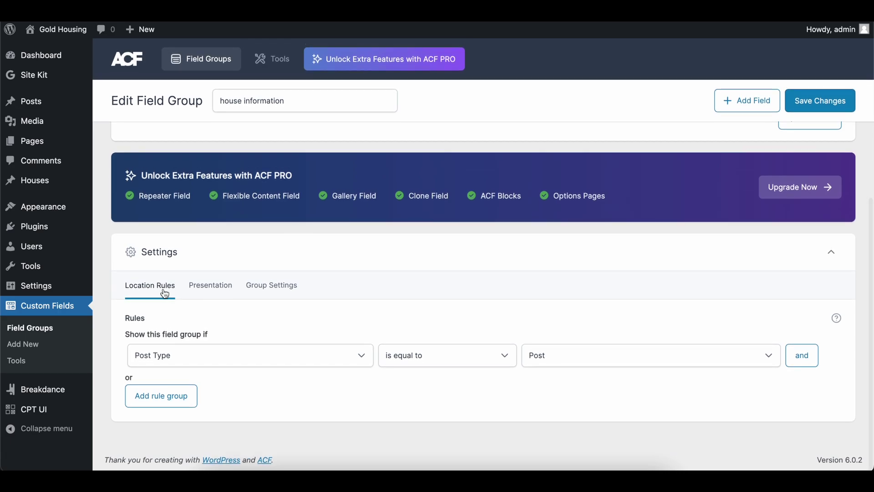
{"action": "scroll", "coordinate": [145, 299], "scroll_direction": "up", "scroll_amount": 5}
{"action": "scroll", "coordinate": [136, 299], "scroll_direction": "up", "scroll_amount": 1}
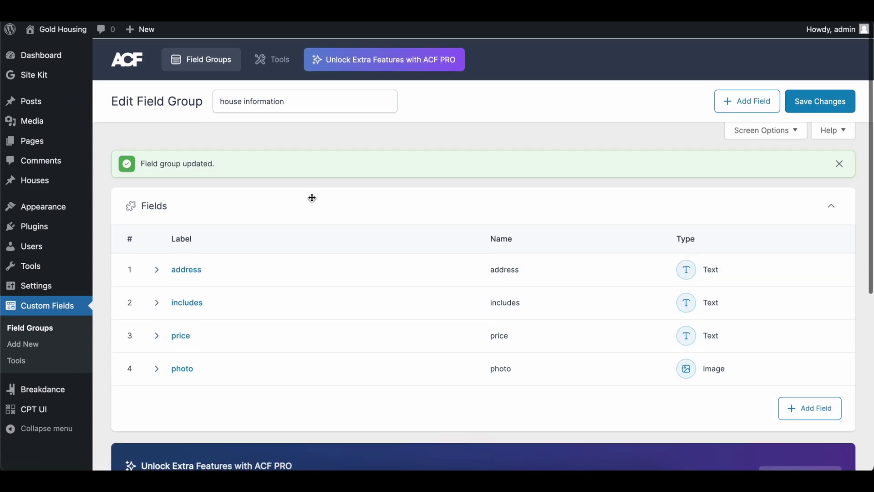
{"action": "scroll", "coordinate": [270, 375], "scroll_direction": "down", "scroll_amount": 3}
{"action": "mouse_move", "coordinate": [272, 196]}
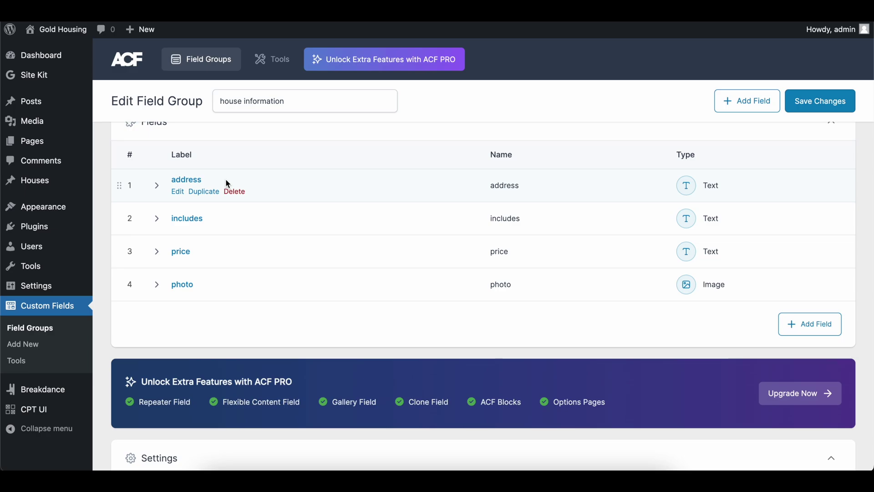
{"action": "mouse_move", "coordinate": [37, 187]}
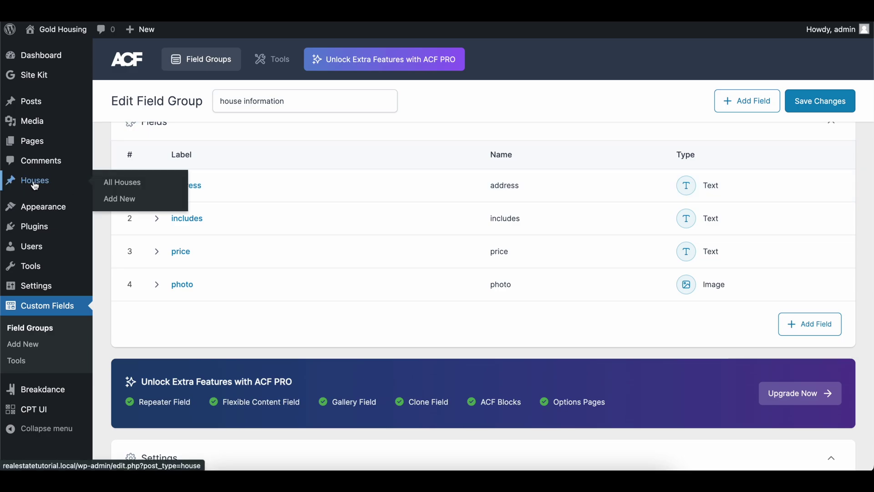
{"action": "scroll", "coordinate": [289, 230], "scroll_direction": "down", "scroll_amount": 5}
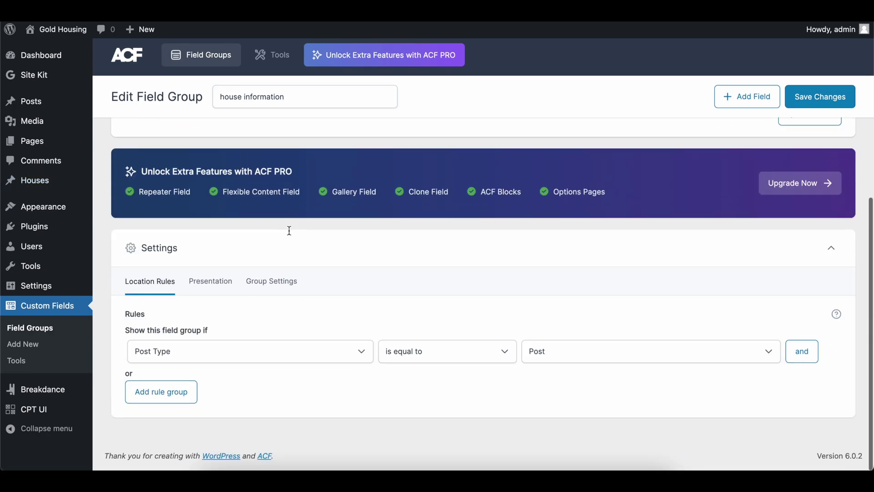
{"action": "left_click", "coordinate": [169, 360]}
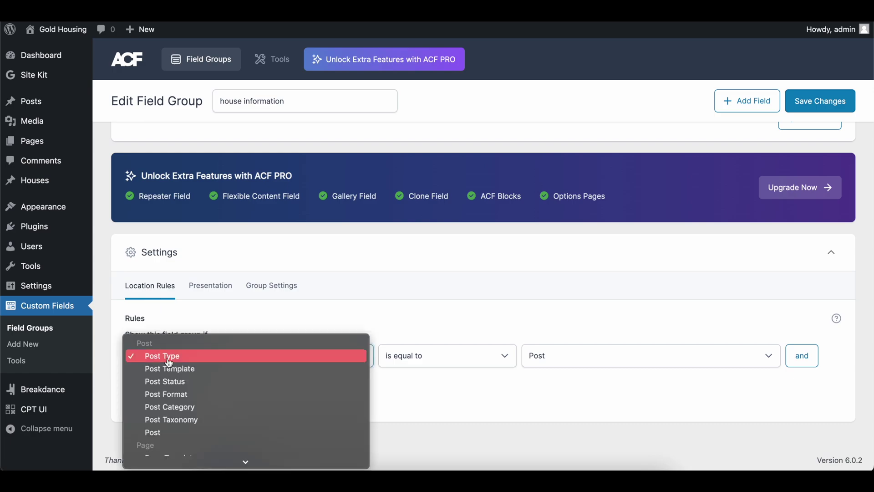
{"action": "left_click", "coordinate": [536, 356]}
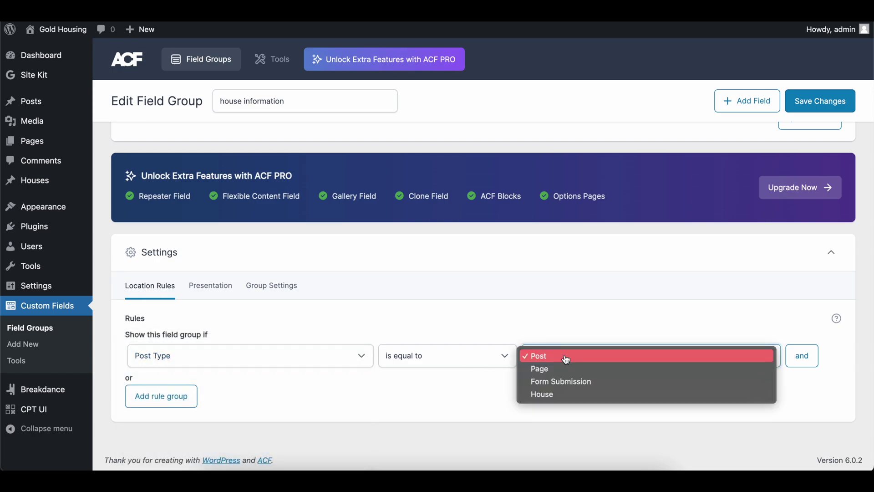
{"action": "left_click", "coordinate": [553, 395]}
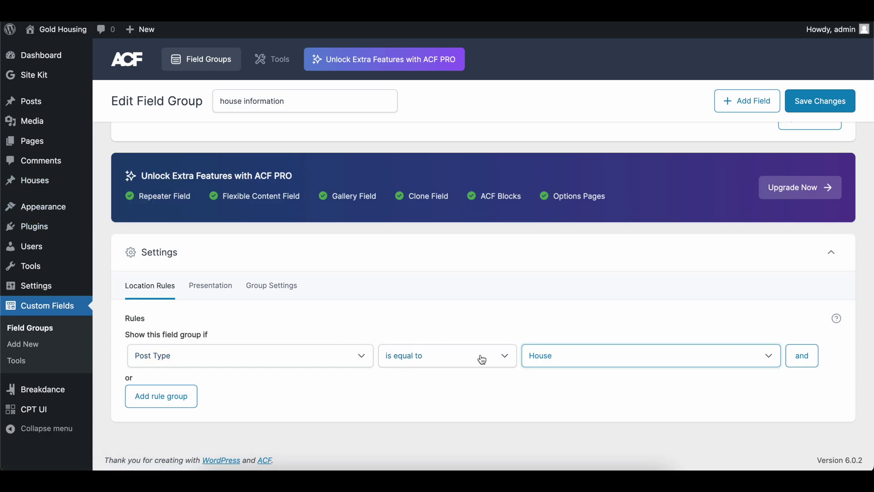
{"action": "scroll", "coordinate": [312, 399], "scroll_direction": "up", "scroll_amount": 6}
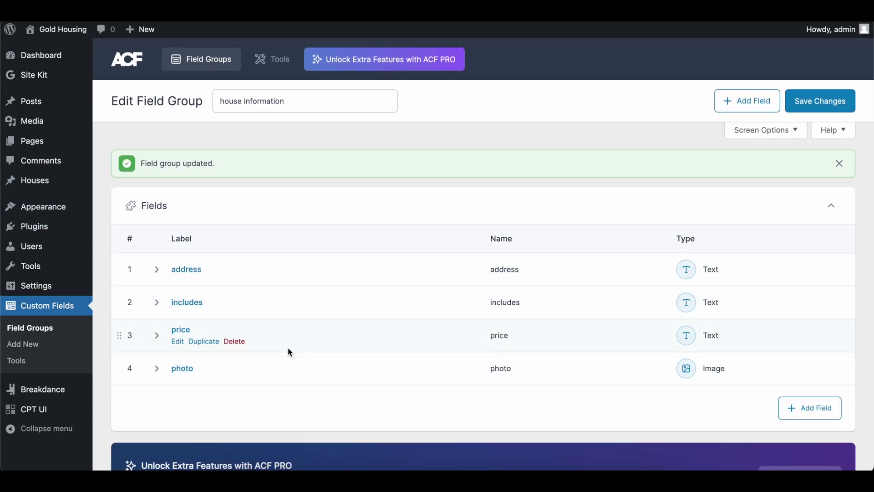
{"action": "scroll", "coordinate": [290, 352], "scroll_direction": "down", "scroll_amount": 6}
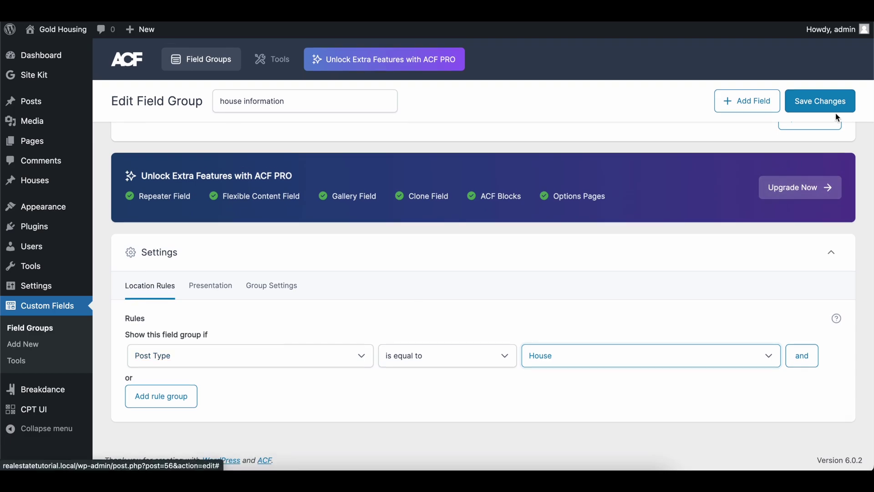
{"action": "left_click", "coordinate": [834, 104]}
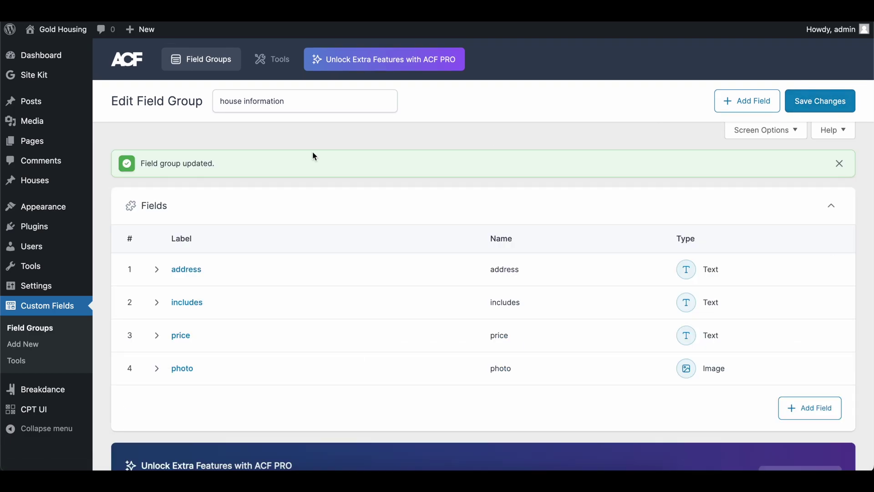
Start a new House post titled '123 House Ave' and enter its address in Toronto, Canada
{"action": "left_click", "coordinate": [42, 180]}
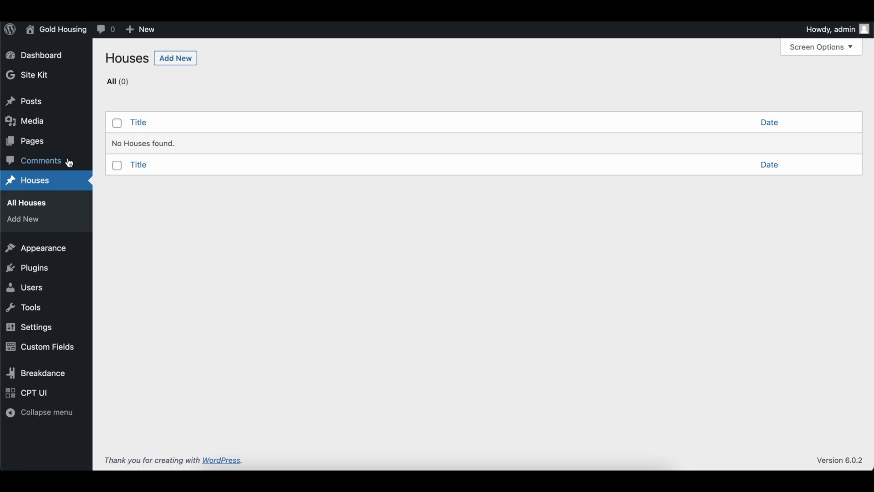
{"action": "left_click", "coordinate": [168, 58]}
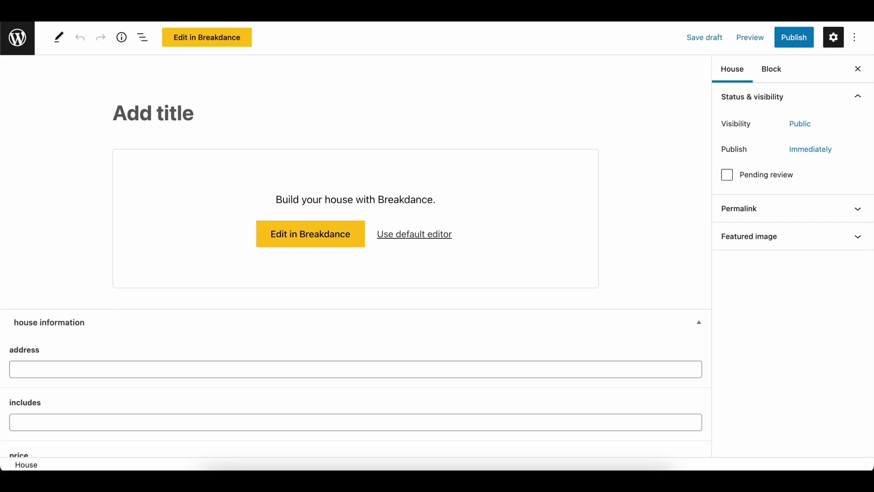
{"action": "type", "text": "123 House Ave"}
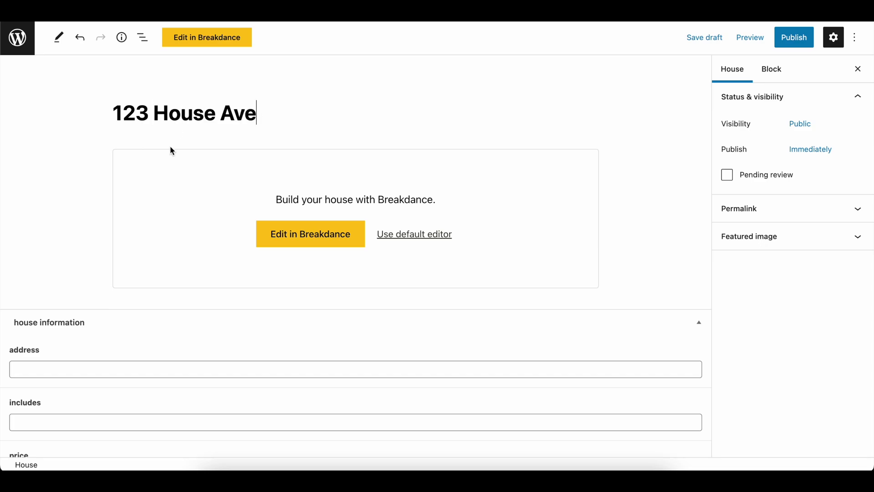
{"action": "left_click", "coordinate": [47, 369]}
{"action": "scroll", "coordinate": [47, 365], "scroll_direction": "down", "scroll_amount": 1}
{"action": "type", "text": "123 "}
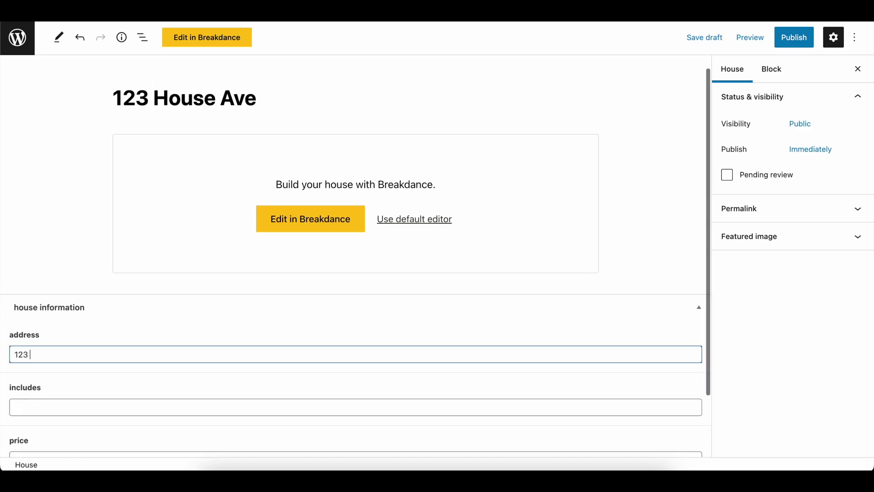
{"action": "type", "text": "House Ave, Toronto"}
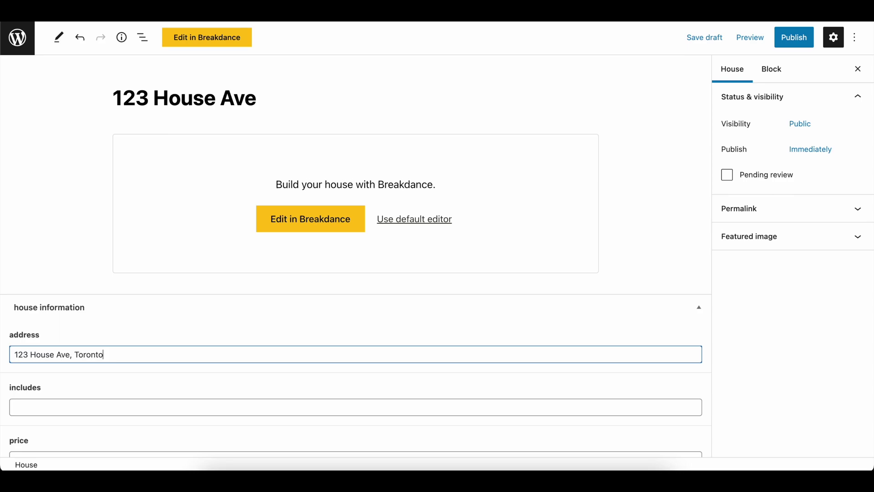
{"action": "type", "text": " CA"}
{"action": "key", "text": "BackSpace"}
{"action": "type", "text": "anada"}
{"action": "left_click", "coordinate": [104, 362]}
{"action": "type", "text": ","}
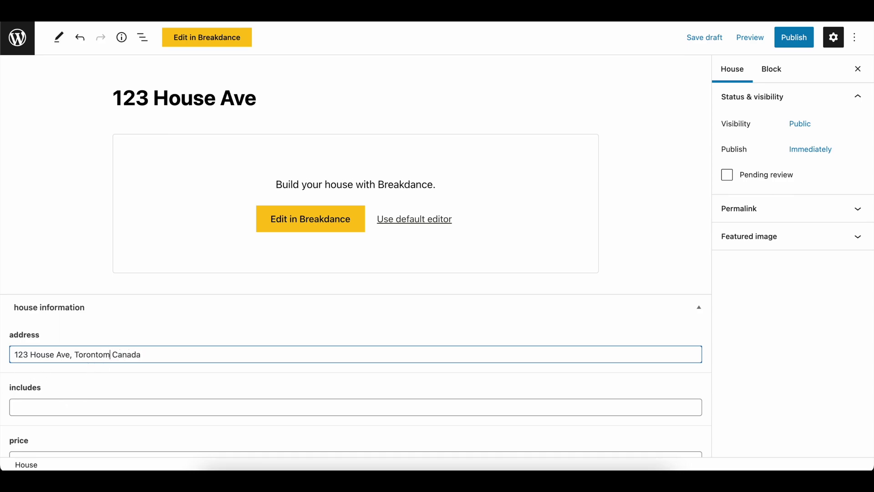
{"action": "left_click", "coordinate": [144, 354]}
{"action": "type", "text": "12345"}
Fill in includes as '2 Bed, 2 Bath' and the price as '$199,999'
{"action": "scroll", "coordinate": [149, 344], "scroll_direction": "down", "scroll_amount": 1}
{"action": "left_click", "coordinate": [75, 377]}
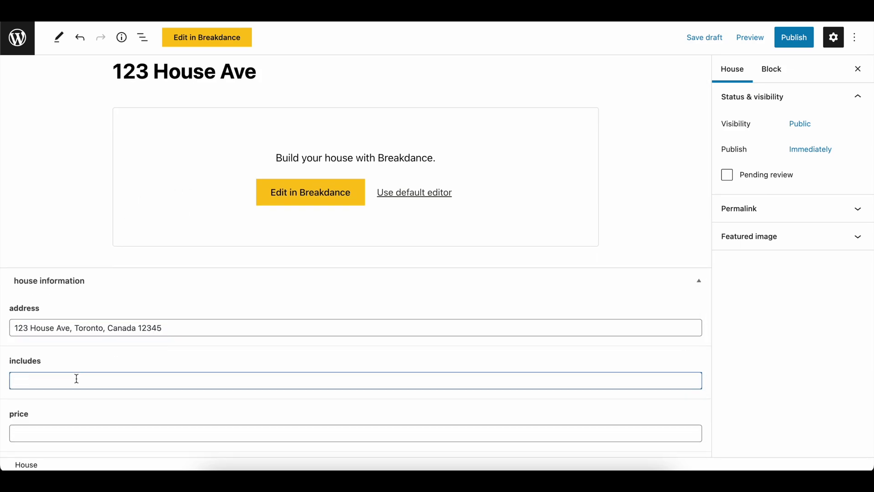
{"action": "type", "text": "2 Bed, 2 Bath"}
{"action": "left_click", "coordinate": [33, 428]}
{"action": "type", "text": "$199"}
{"action": "scroll", "coordinate": [86, 428], "scroll_direction": "down", "scroll_amount": 1}
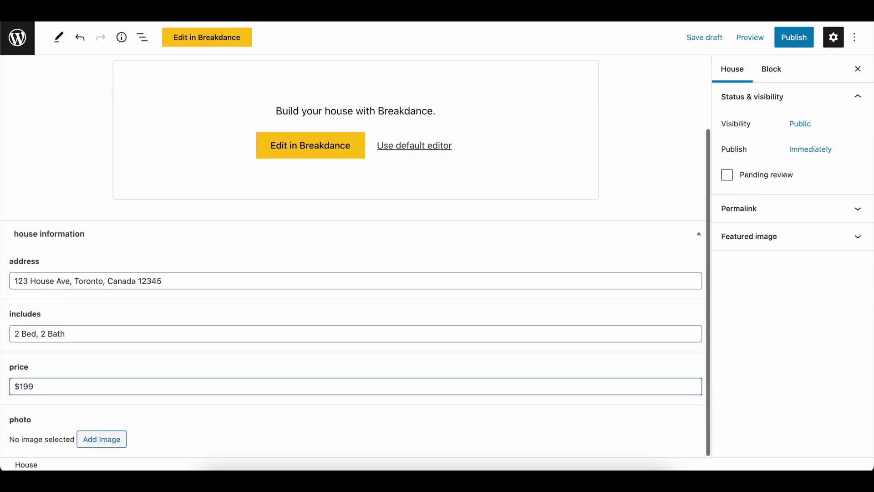
{"action": "type", "text": ",999"}
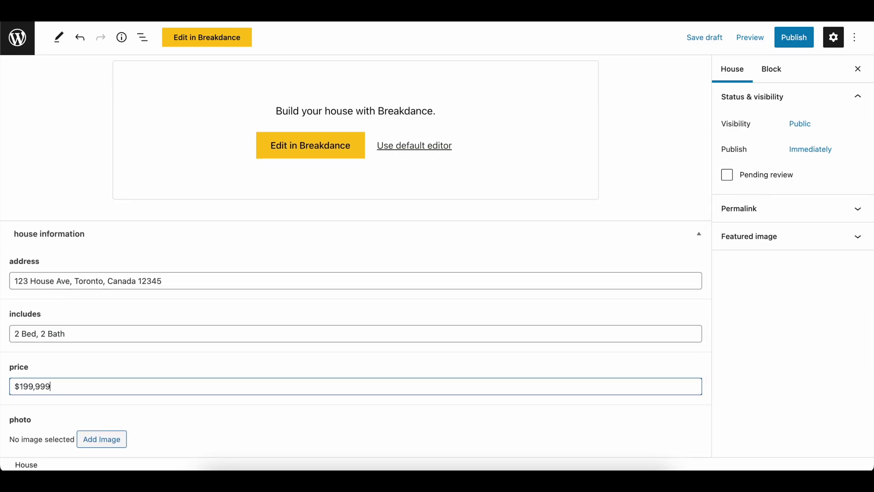
Set the house photo to the aerial beach city image from the Media Library
{"action": "left_click", "coordinate": [107, 441]}
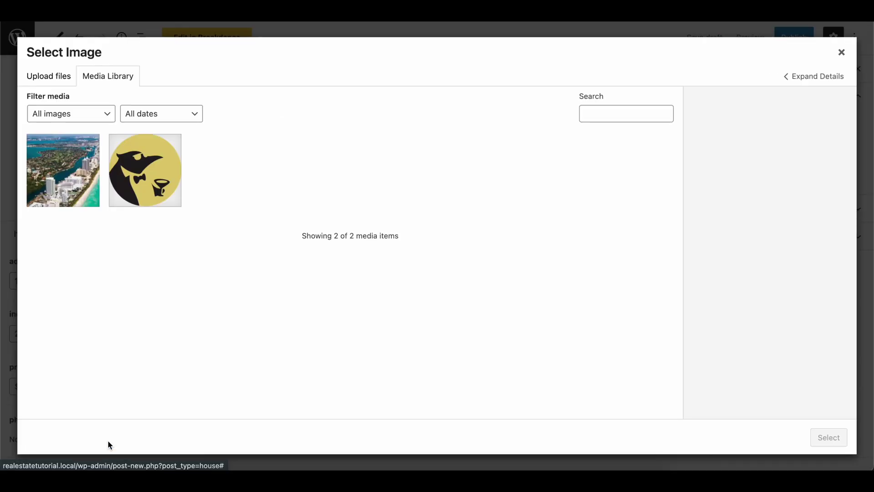
{"action": "left_click", "coordinate": [63, 171]}
{"action": "left_click", "coordinate": [833, 438]}
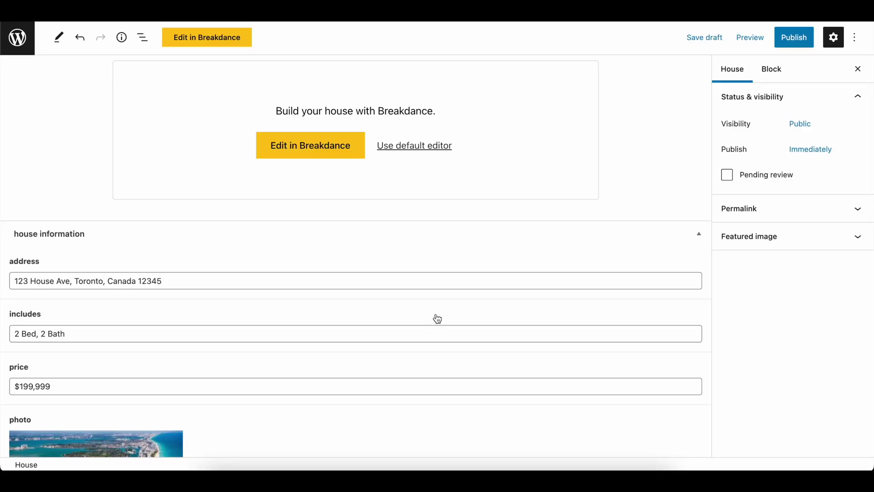
{"action": "scroll", "coordinate": [437, 318], "scroll_direction": "down", "scroll_amount": 2}
{"action": "scroll", "coordinate": [436, 314], "scroll_direction": "up", "scroll_amount": 4}
Publish the house post and view it on the live site
{"action": "left_click", "coordinate": [786, 41]}
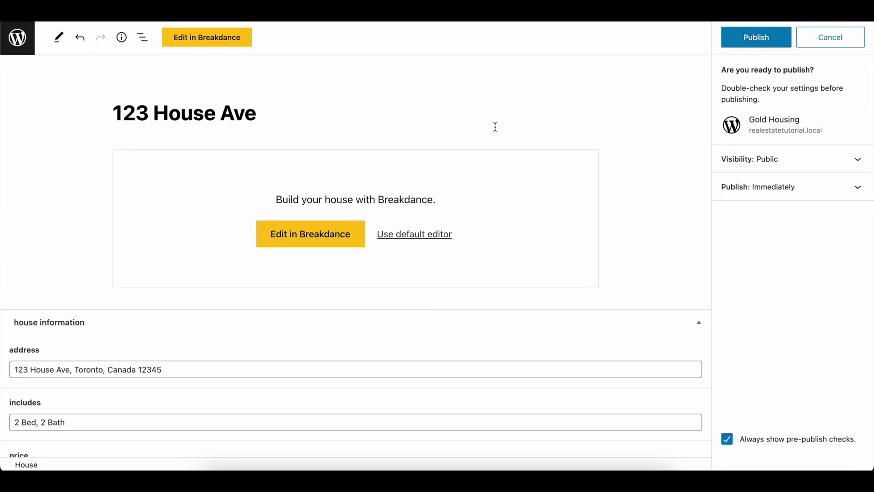
{"action": "left_click", "coordinate": [756, 36]}
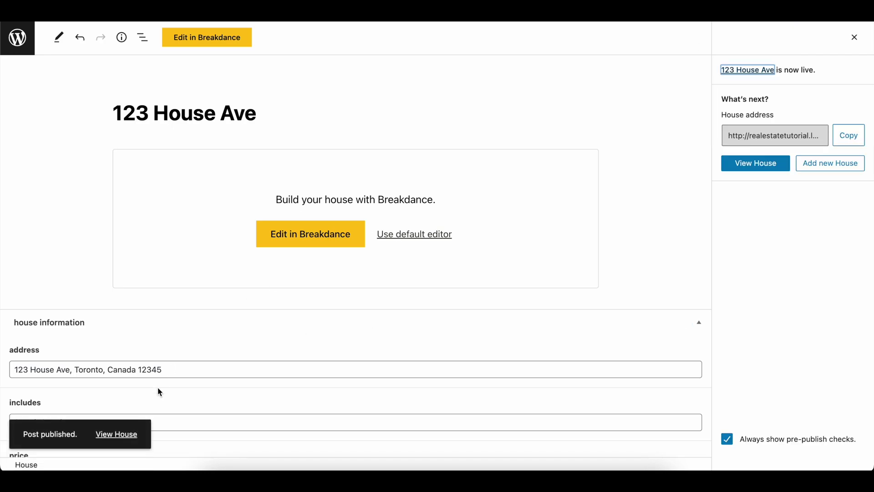
{"action": "left_click", "coordinate": [116, 436]}
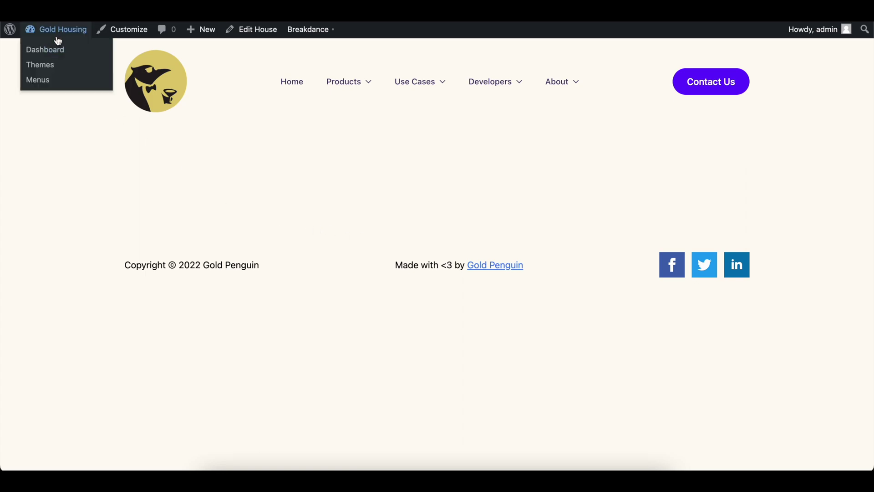
Return to the dashboard and bring up the Breakdance Templates list
{"action": "left_click", "coordinate": [54, 49]}
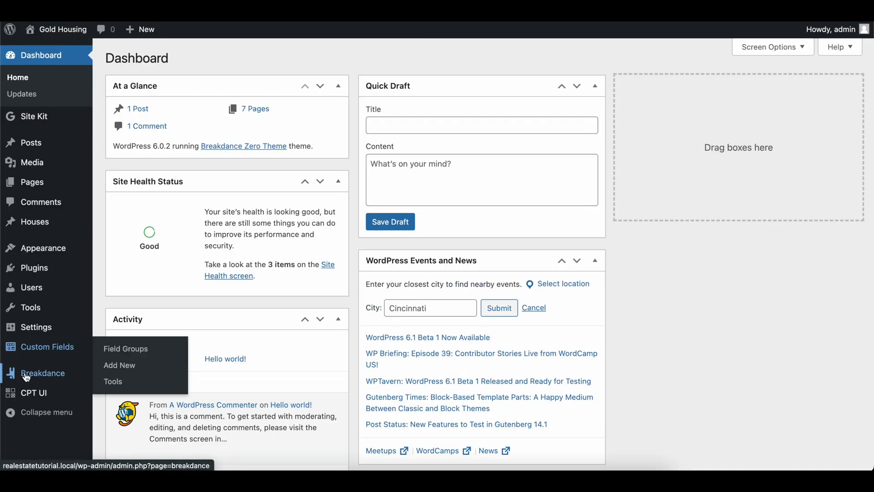
{"action": "mouse_move", "coordinate": [35, 371]}
{"action": "left_click", "coordinate": [122, 339]}
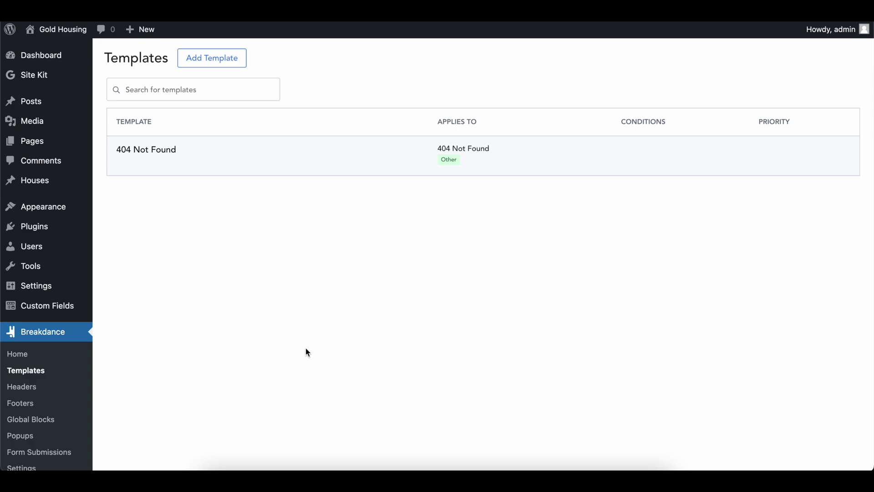
Create custom template 'IndividualHouseTemplate' applied to single Houses posts, priority 20
{"action": "left_click", "coordinate": [210, 66]}
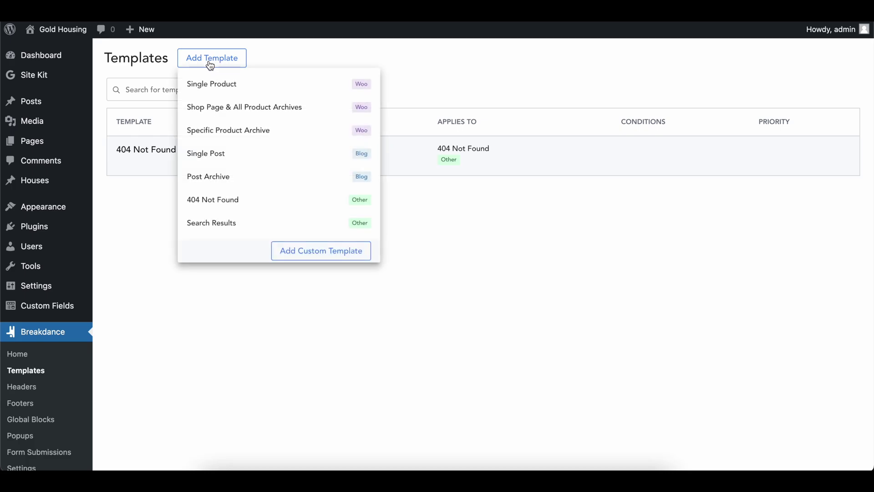
{"action": "left_click", "coordinate": [317, 255]}
{"action": "left_click", "coordinate": [554, 283]}
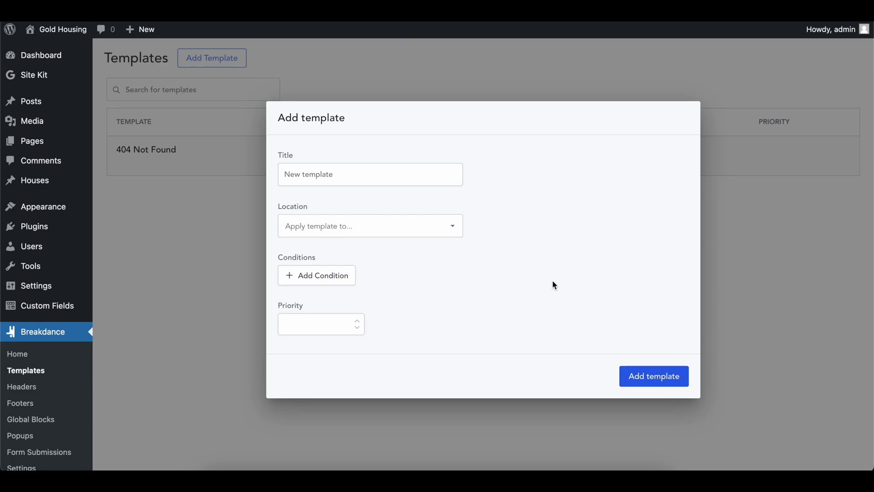
{"action": "type", "text": "IndividualHouseTemplate"}
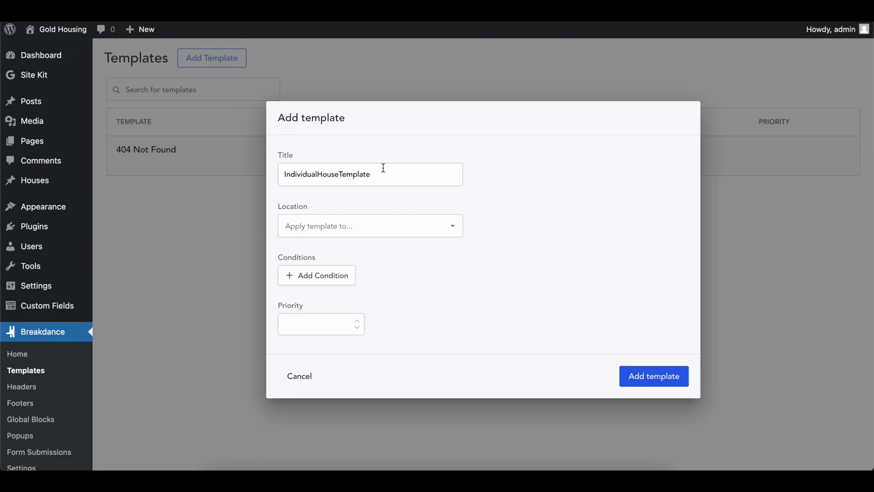
{"action": "double_click", "coordinate": [333, 169]}
{"action": "left_click", "coordinate": [332, 226]}
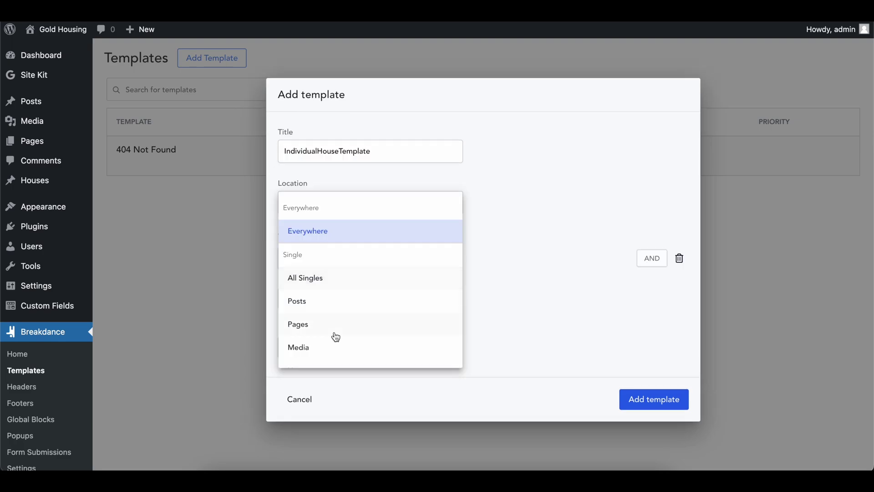
{"action": "scroll", "coordinate": [334, 336], "scroll_direction": "down", "scroll_amount": 2}
{"action": "left_click", "coordinate": [327, 308]}
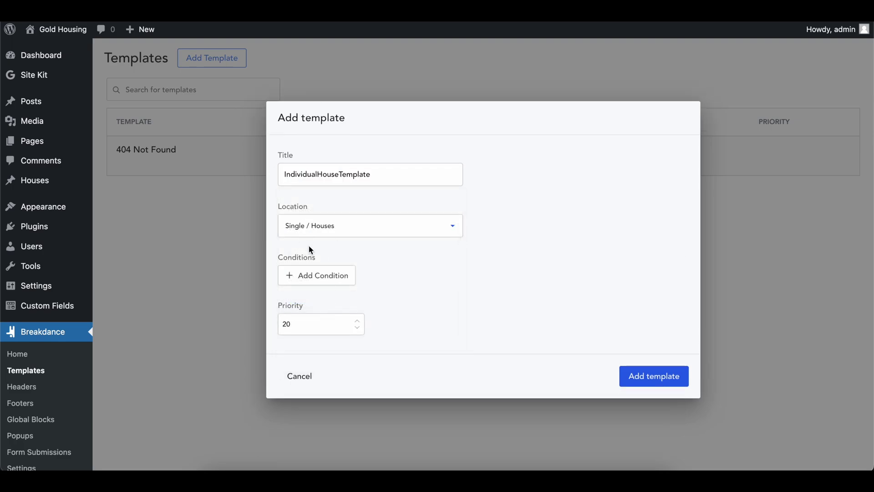
{"action": "left_click", "coordinate": [663, 378]}
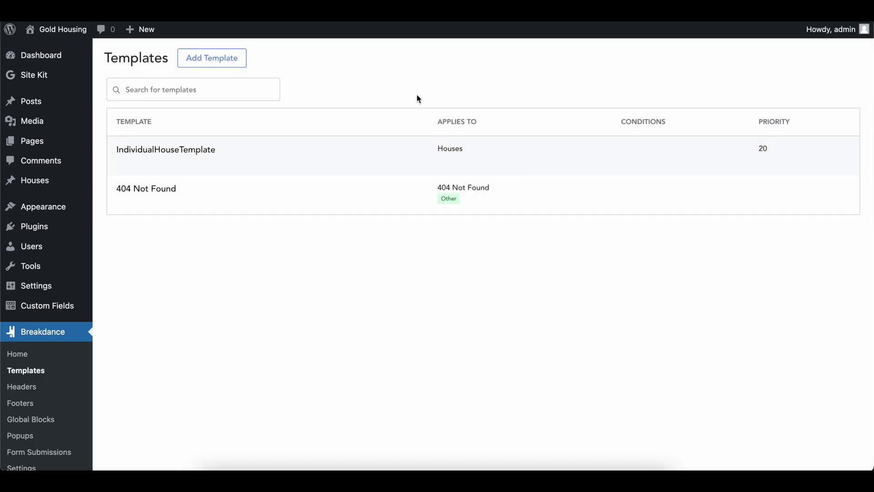
Preview a house's public page from the Houses list in a new browser tab
{"action": "mouse_move", "coordinate": [58, 30]}
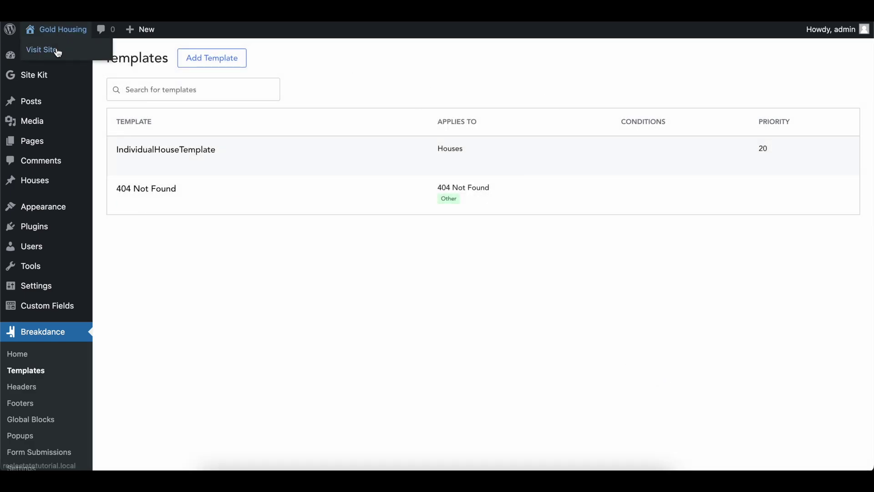
{"action": "right_click", "coordinate": [60, 47]}
{"action": "left_click", "coordinate": [65, 54]}
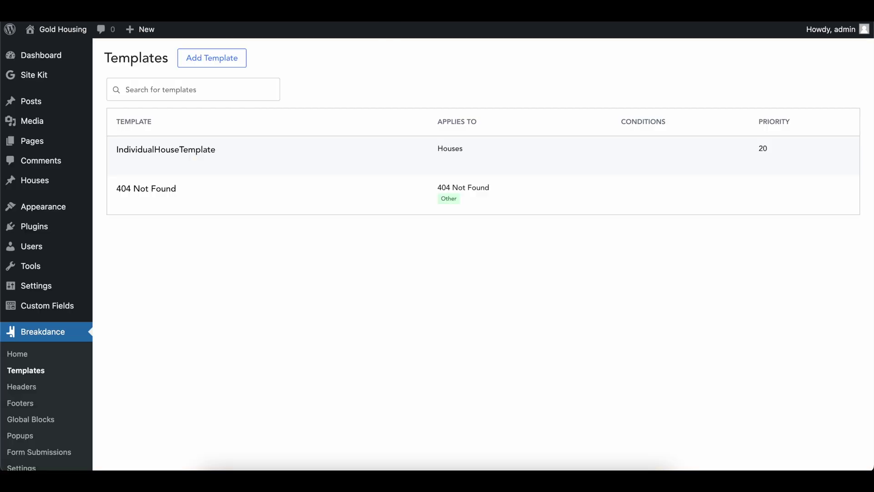
{"action": "mouse_move", "coordinate": [27, 182]}
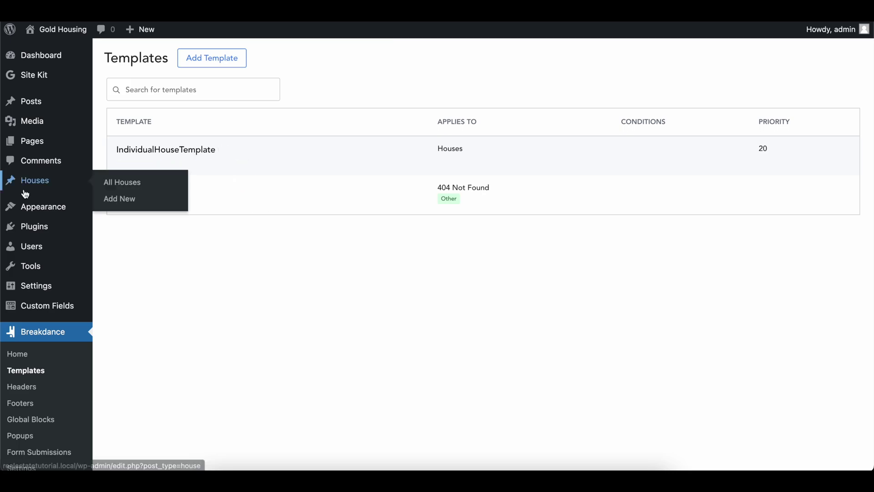
{"action": "right_click", "coordinate": [131, 182]}
{"action": "left_click", "coordinate": [143, 189]}
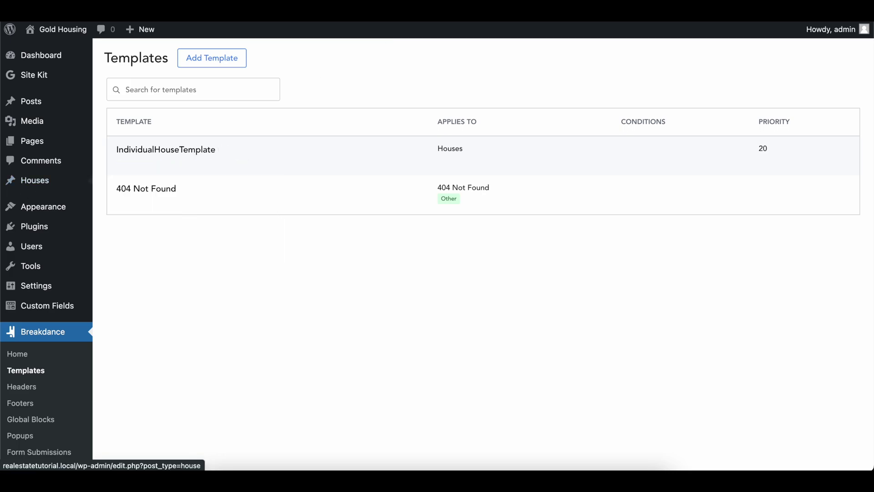
{"action": "key", "text": "ctrl+Tab"}
{"action": "left_click", "coordinate": [225, 161]}
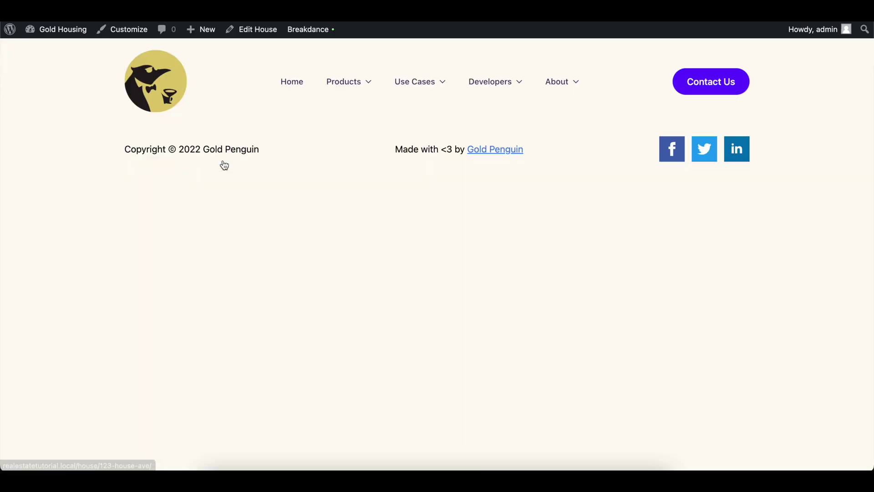
{"action": "key", "text": "ctrl+shift+Tab"}
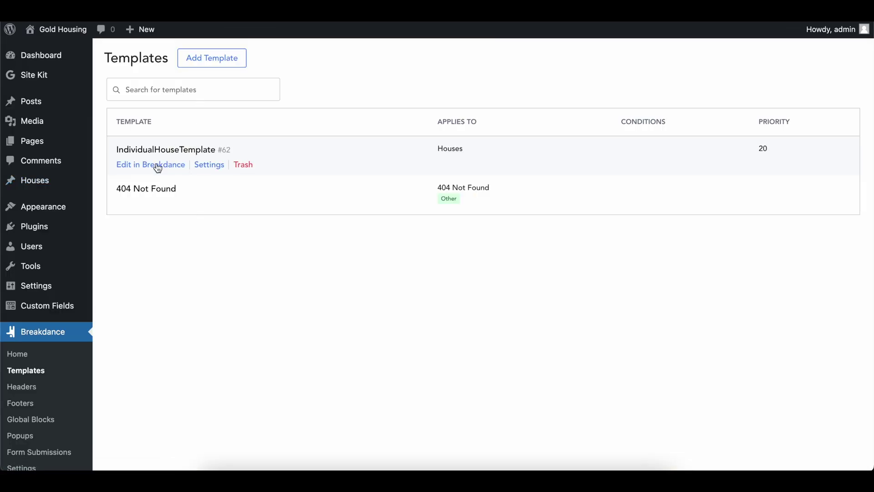
Open IndividualHouseTemplate in the Breakdance editor and add a Section to the canvas
{"action": "left_click", "coordinate": [154, 167]}
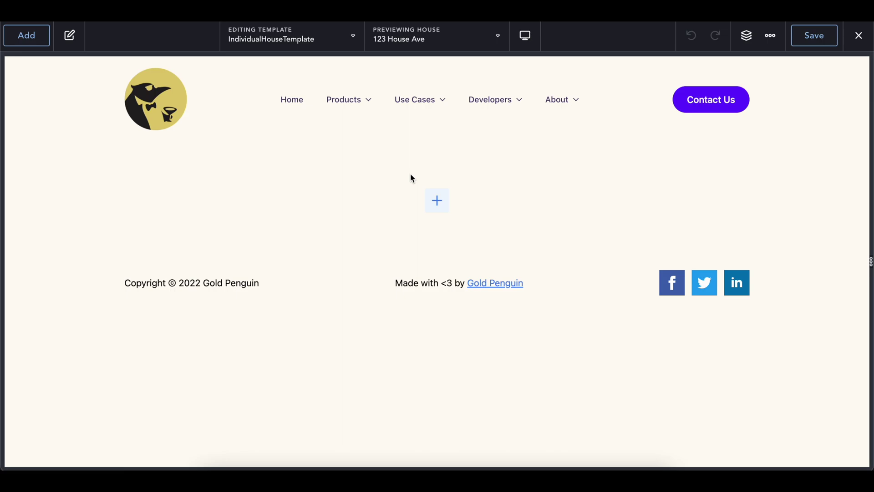
{"action": "left_click", "coordinate": [435, 200]}
{"action": "left_click", "coordinate": [81, 199]}
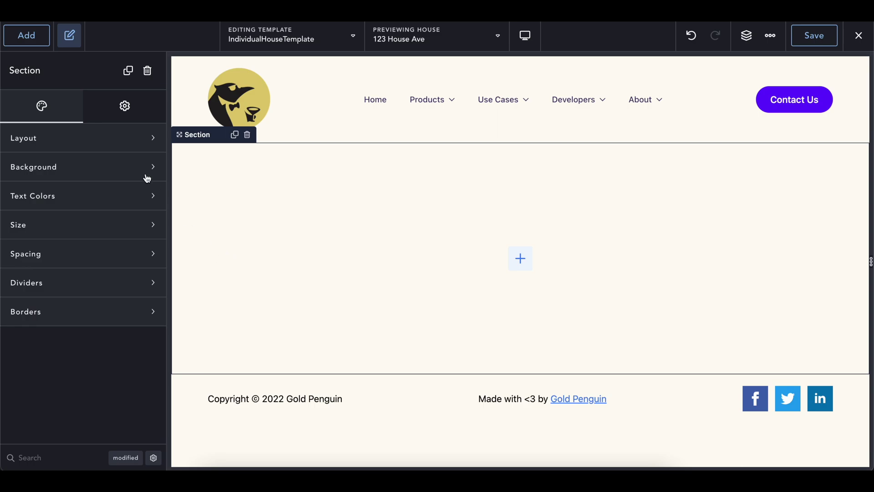
Search the element list for 'im' and add an empty Image element to the section
{"action": "left_click", "coordinate": [31, 40]}
{"action": "left_click", "coordinate": [64, 119]}
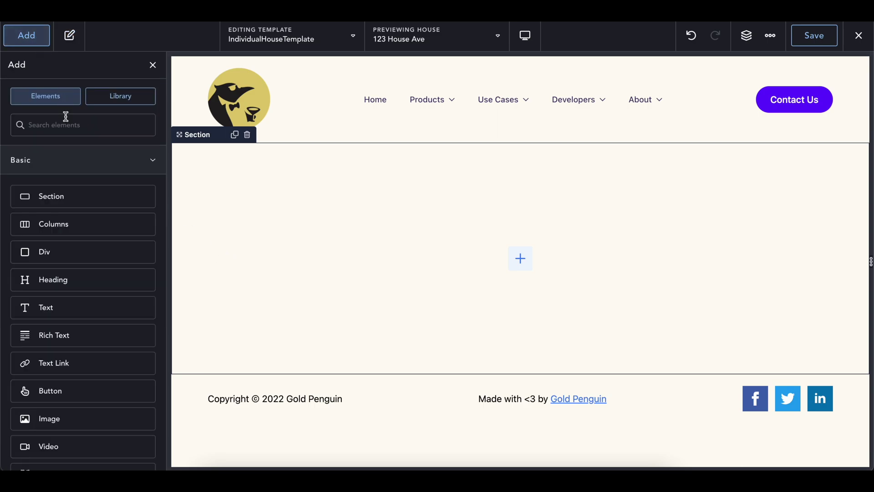
{"action": "type", "text": "im"}
{"action": "left_click", "coordinate": [48, 167]}
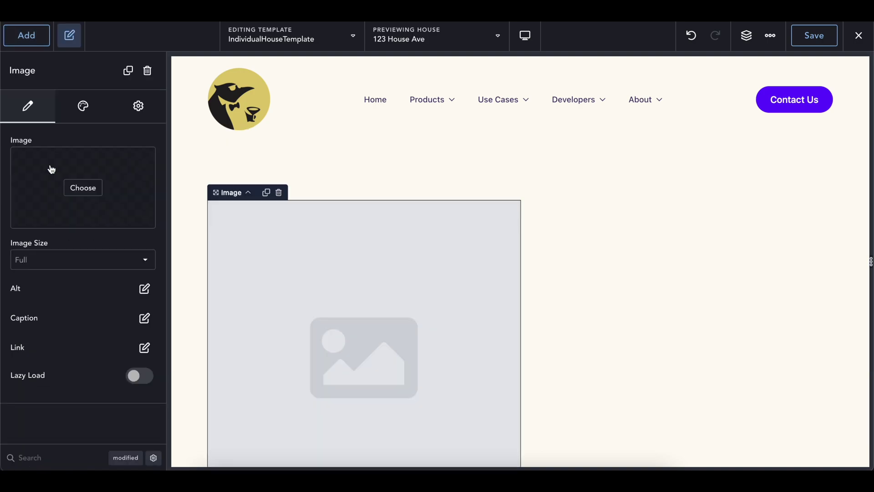
{"action": "scroll", "coordinate": [474, 279], "scroll_direction": "down", "scroll_amount": 2}
{"action": "scroll", "coordinate": [474, 279], "scroll_direction": "down", "scroll_amount": 1}
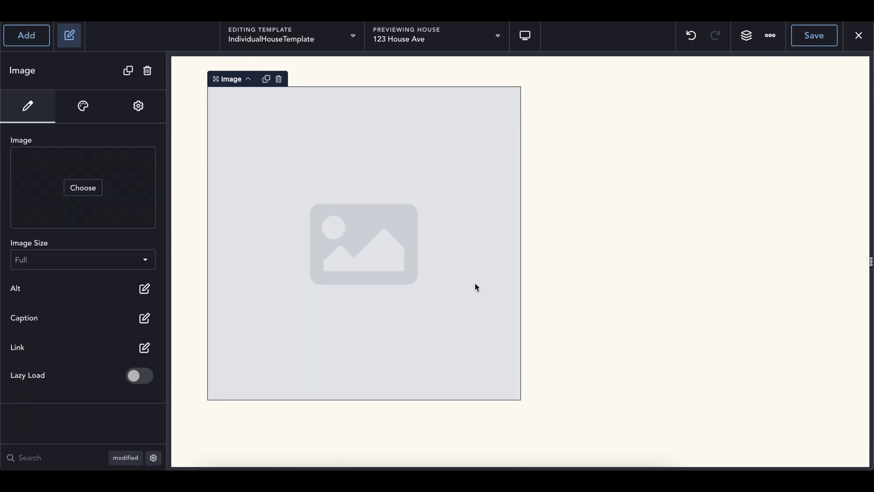
{"action": "scroll", "coordinate": [506, 287], "scroll_direction": "down", "scroll_amount": 1}
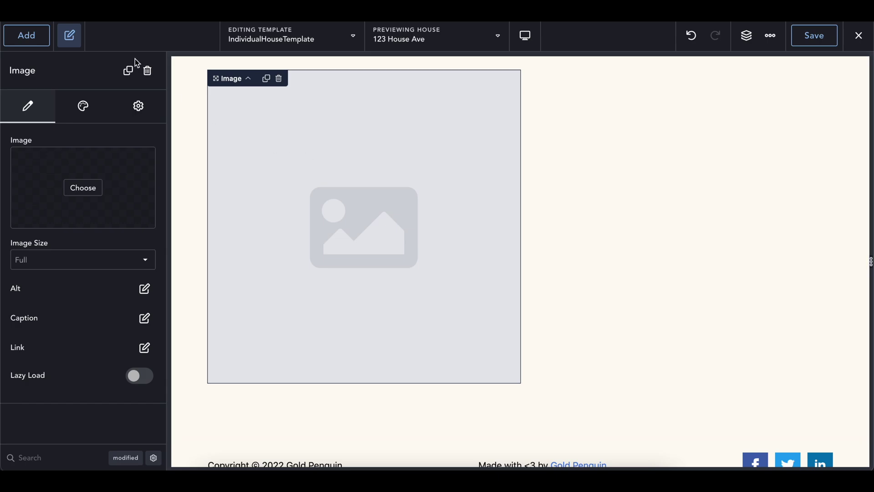
Add a Heading and then two Text elements below the image
{"action": "left_click", "coordinate": [27, 37]}
{"action": "type", "text": "hea"}
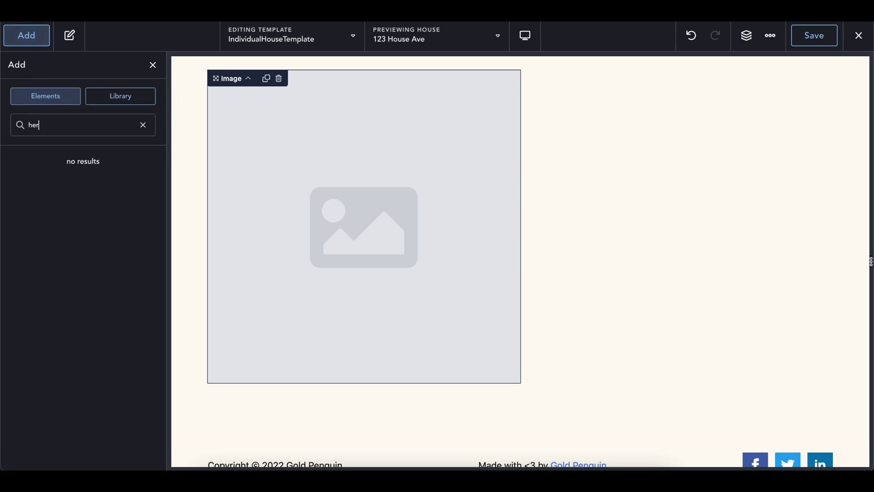
{"action": "left_click", "coordinate": [60, 166]}
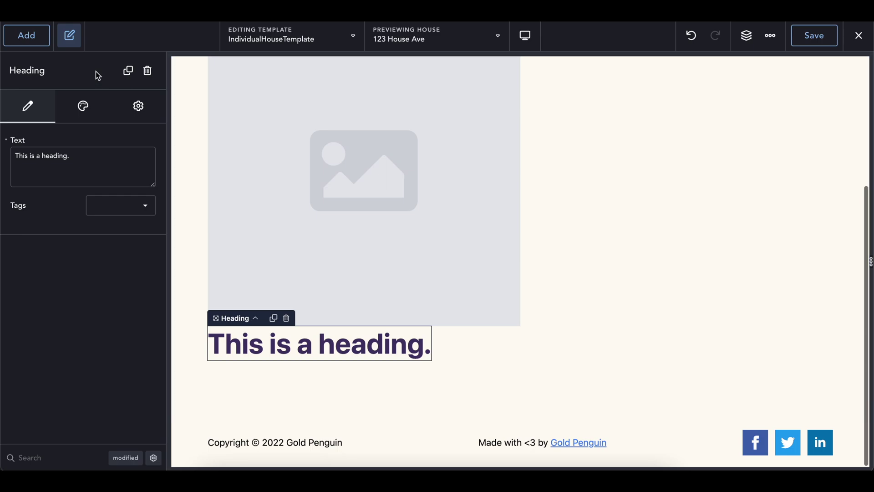
{"action": "left_click", "coordinate": [27, 35]}
{"action": "type", "text": "tex"}
{"action": "left_click", "coordinate": [55, 167]}
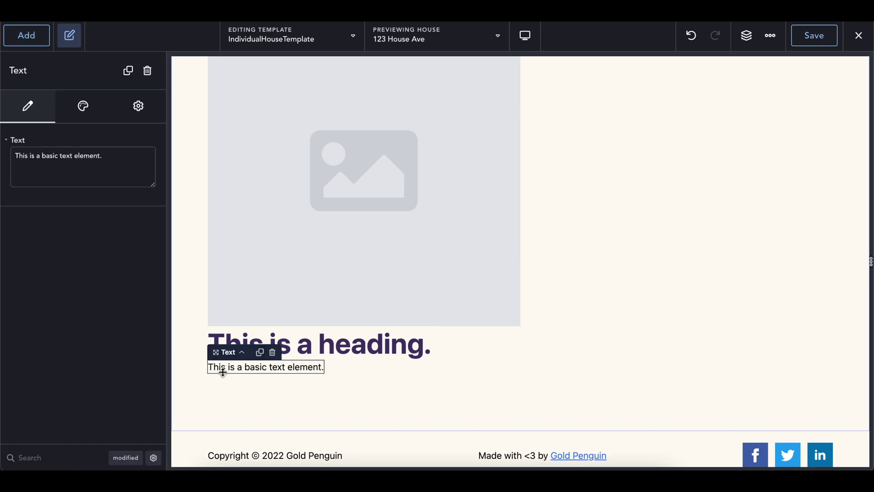
{"action": "left_click", "coordinate": [27, 35]}
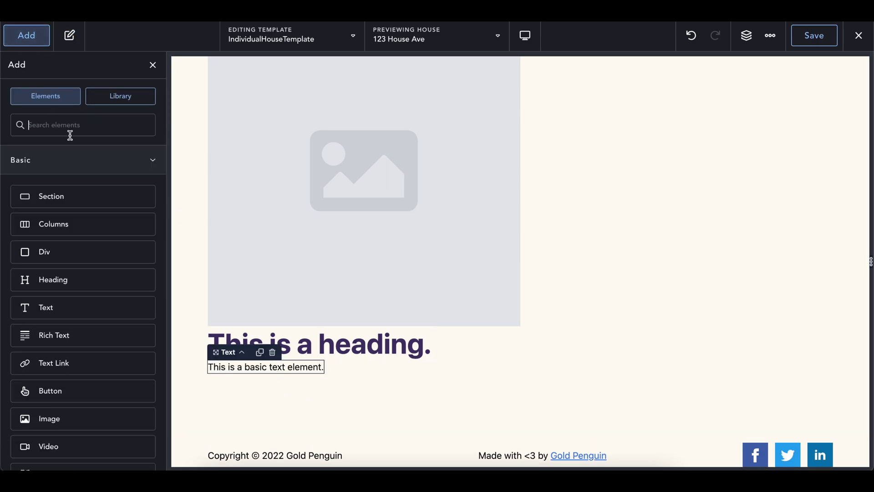
{"action": "type", "text": "te"}
{"action": "left_click", "coordinate": [59, 163]}
Give the second Text element a top margin of 2 rem under Style > Spacing
{"action": "scroll", "coordinate": [236, 363], "scroll_direction": "down", "scroll_amount": 2}
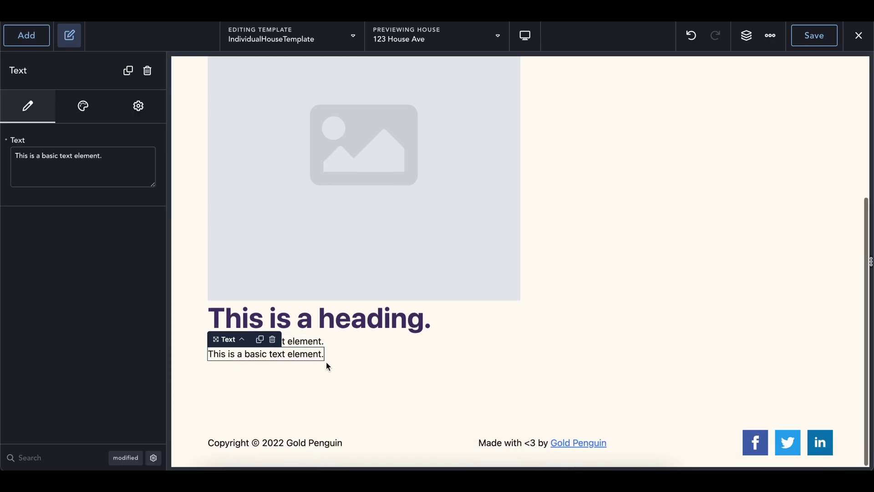
{"action": "left_click", "coordinate": [79, 116]}
{"action": "left_click", "coordinate": [62, 202]}
{"action": "left_click", "coordinate": [148, 230]}
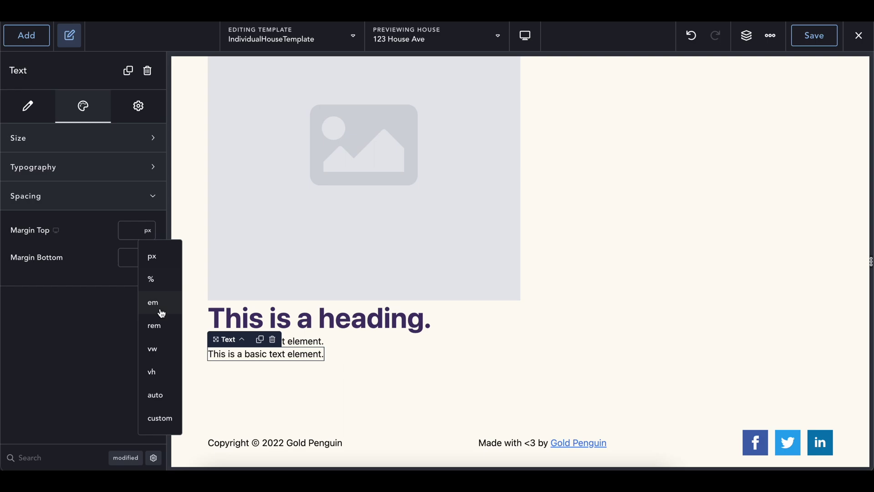
{"action": "left_click", "coordinate": [156, 323]}
{"action": "type", "text": "2"}
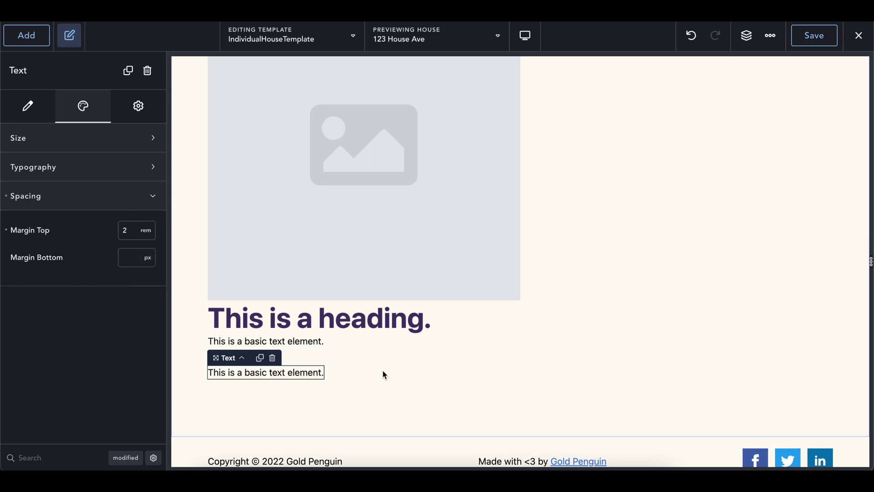
{"action": "left_click", "coordinate": [382, 369]}
{"action": "scroll", "coordinate": [383, 373], "scroll_direction": "up", "scroll_amount": 3}
{"action": "scroll", "coordinate": [382, 371], "scroll_direction": "up", "scroll_amount": 3}
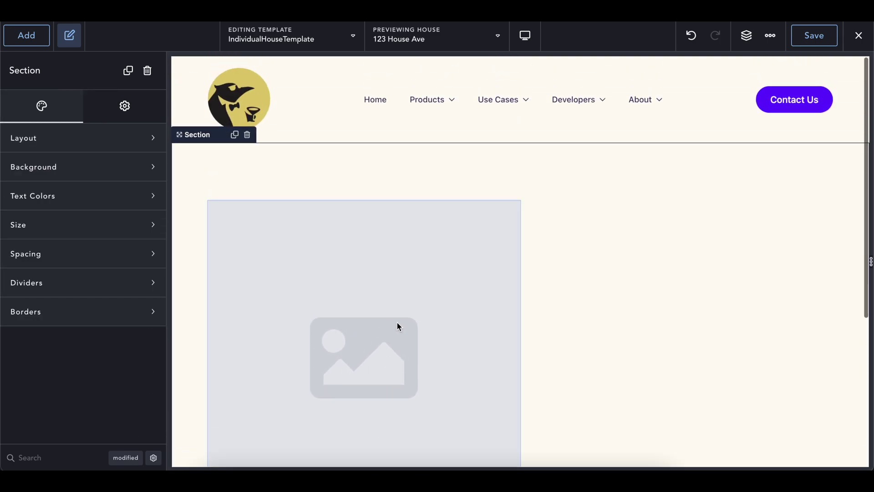
{"action": "scroll", "coordinate": [398, 326], "scroll_direction": "down", "scroll_amount": 5}
{"action": "scroll", "coordinate": [397, 324], "scroll_direction": "up", "scroll_amount": 6}
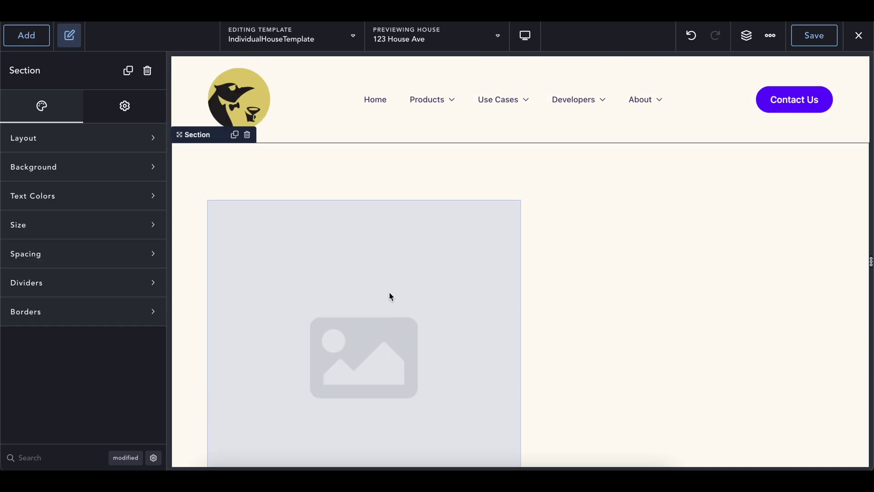
{"action": "scroll", "coordinate": [441, 291], "scroll_direction": "down", "scroll_amount": 8}
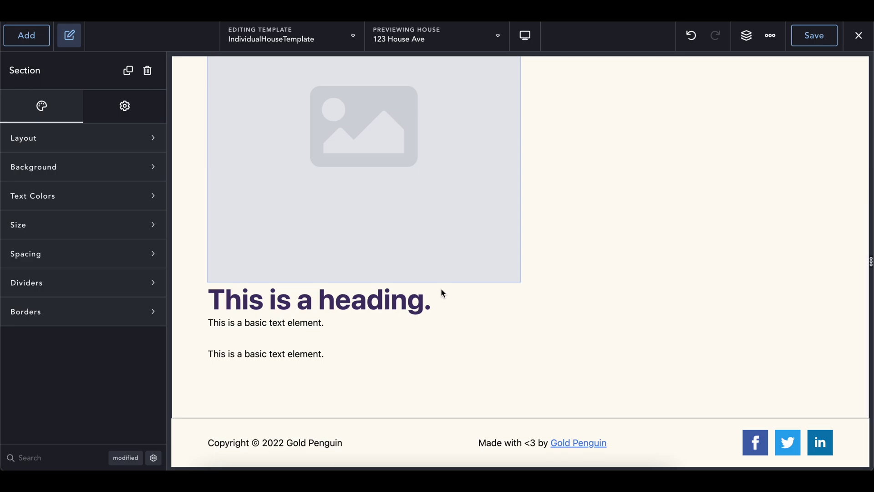
{"action": "scroll", "coordinate": [441, 292], "scroll_direction": "up", "scroll_amount": 8}
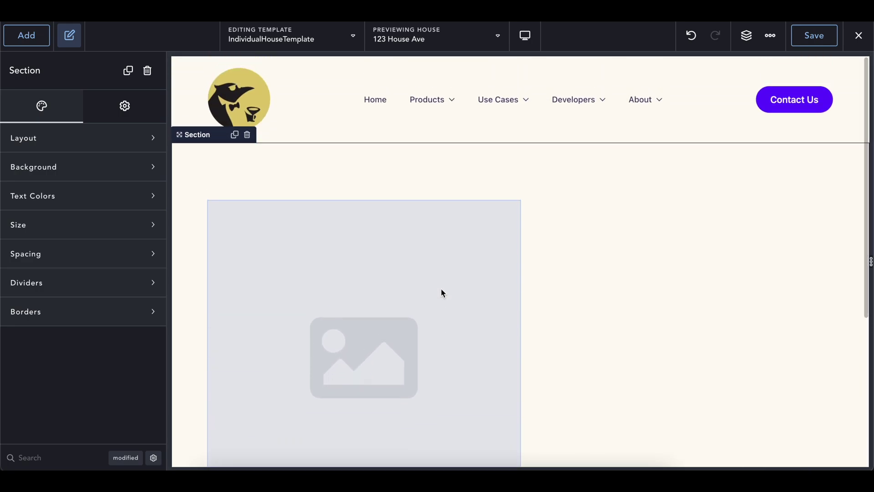
{"action": "scroll", "coordinate": [441, 292], "scroll_direction": "down", "scroll_amount": 3}
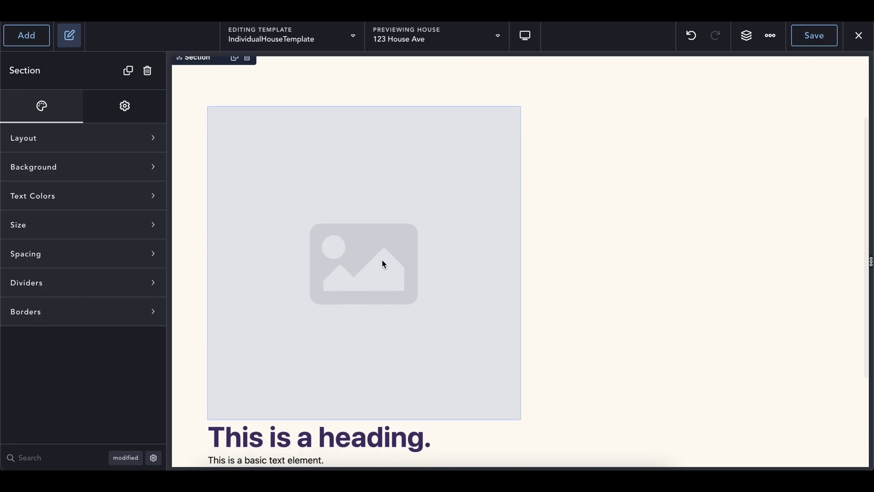
Select the placeholder image, close the media library unused, and check the previewed house
{"action": "left_click", "coordinate": [379, 246]}
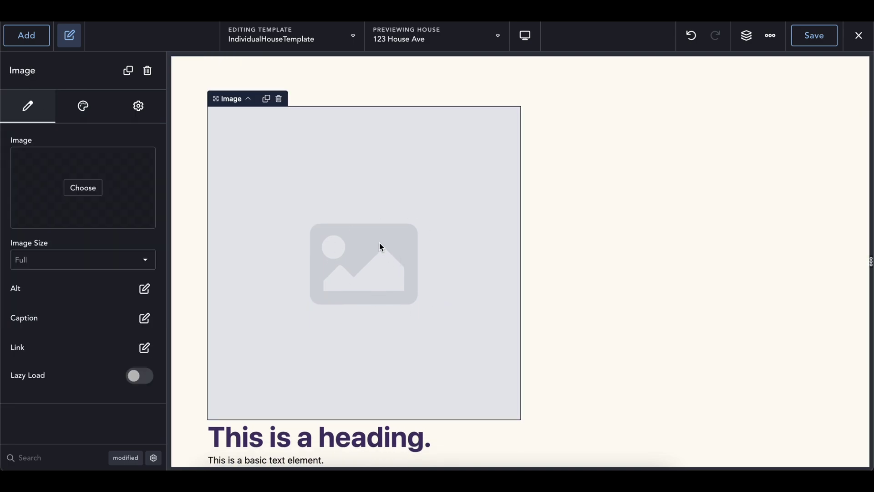
{"action": "left_click", "coordinate": [109, 185]}
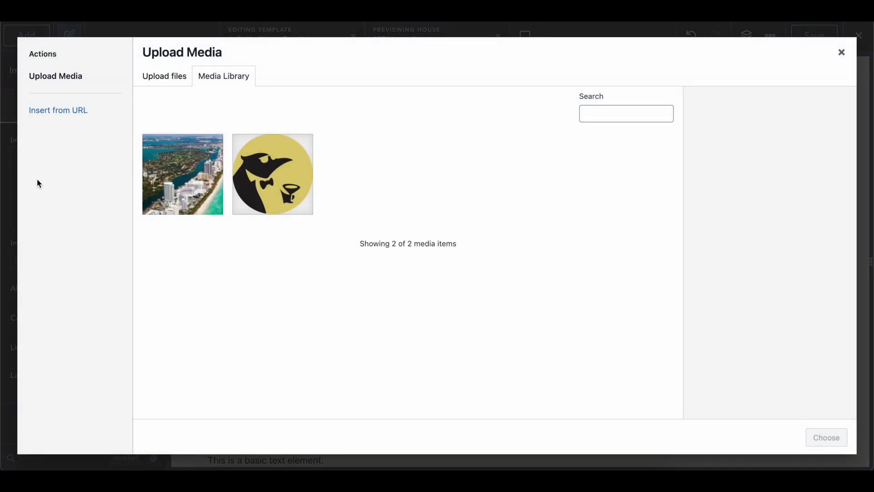
{"action": "left_click", "coordinate": [11, 180]}
{"action": "left_click", "coordinate": [324, 84]}
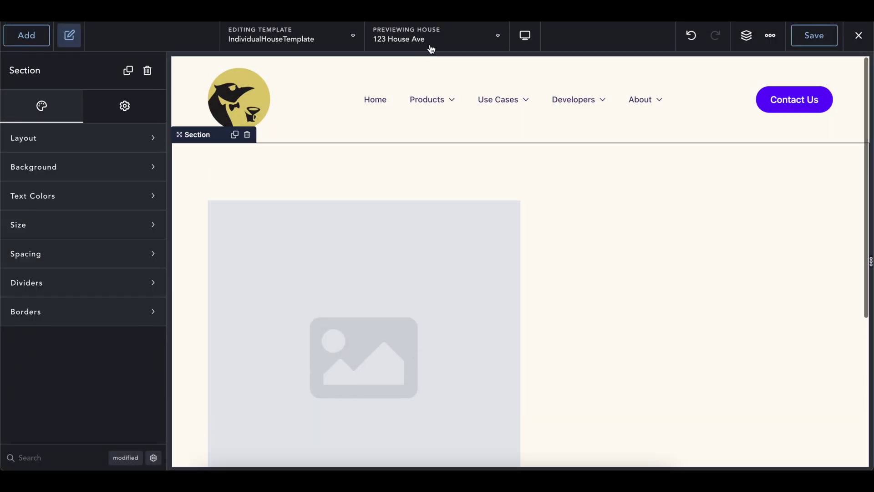
{"action": "left_click", "coordinate": [406, 45]}
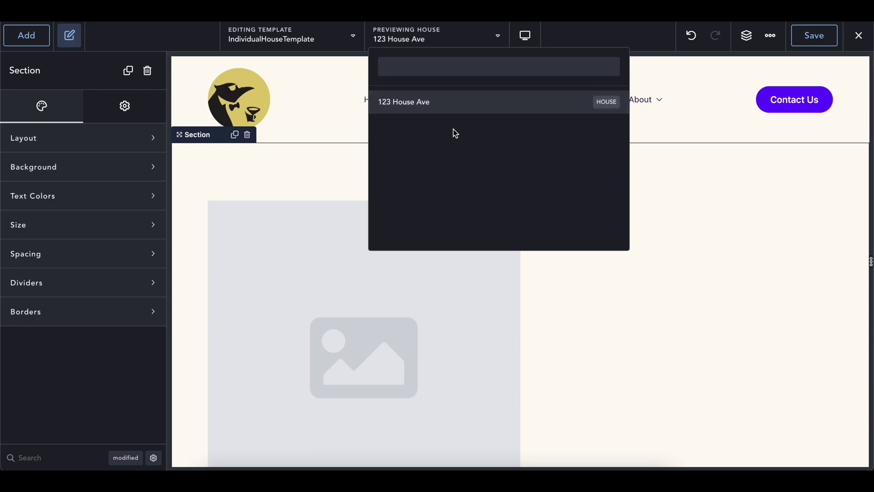
{"action": "left_click", "coordinate": [663, 216]}
{"action": "scroll", "coordinate": [347, 287], "scroll_direction": "down", "scroll_amount": 2}
Bind the image to the ACF photo field via dynamic data, showing the aerial beach photo
{"action": "left_click", "coordinate": [349, 288]}
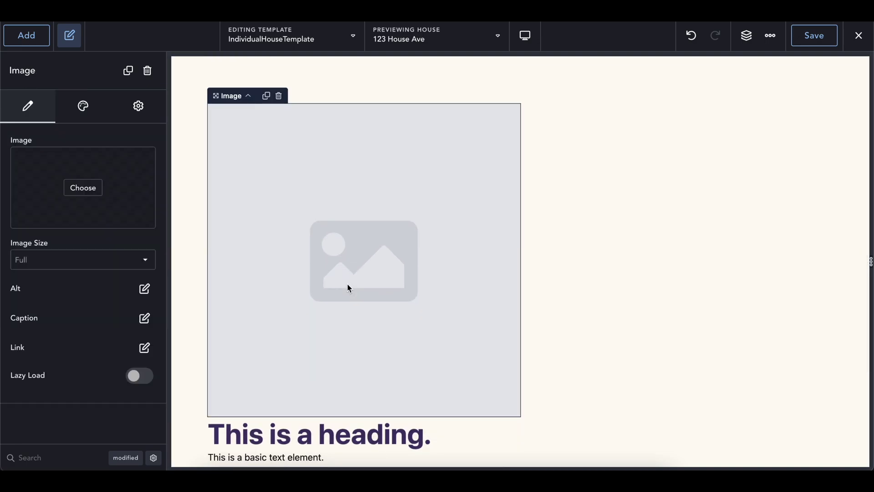
{"action": "mouse_move", "coordinate": [84, 190]}
{"action": "left_click", "coordinate": [38, 141]}
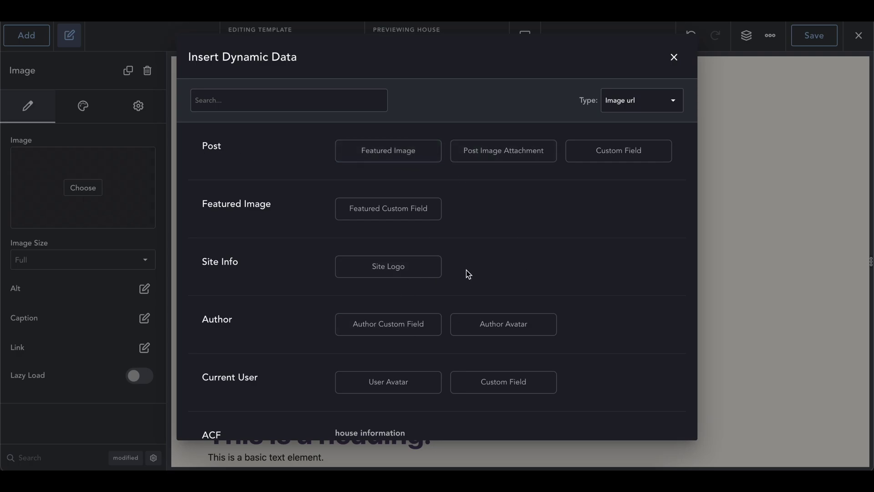
{"action": "scroll", "coordinate": [498, 270], "scroll_direction": "down", "scroll_amount": 2}
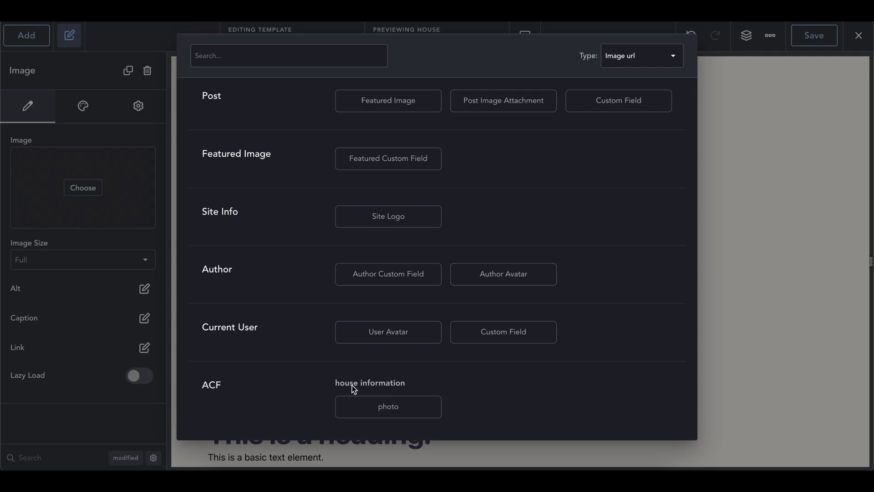
{"action": "left_click", "coordinate": [384, 412]}
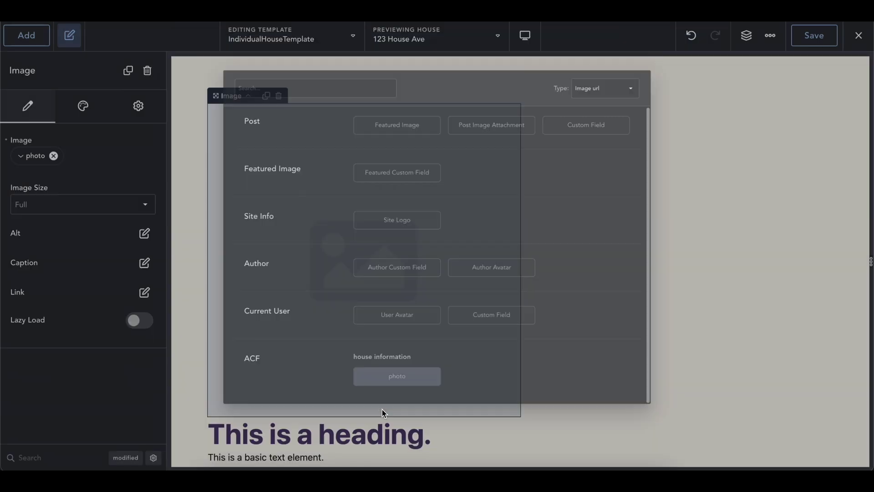
{"action": "scroll", "coordinate": [386, 395], "scroll_direction": "down", "scroll_amount": 3}
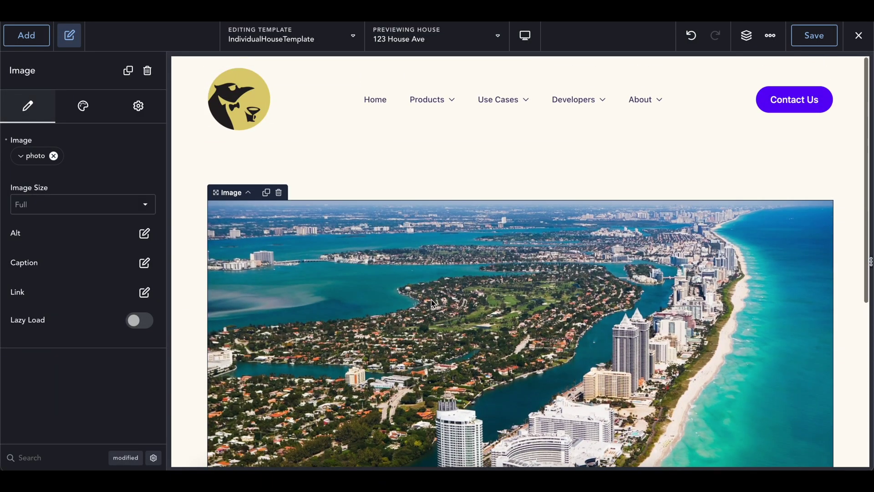
{"action": "scroll", "coordinate": [431, 300], "scroll_direction": "down", "scroll_amount": 4}
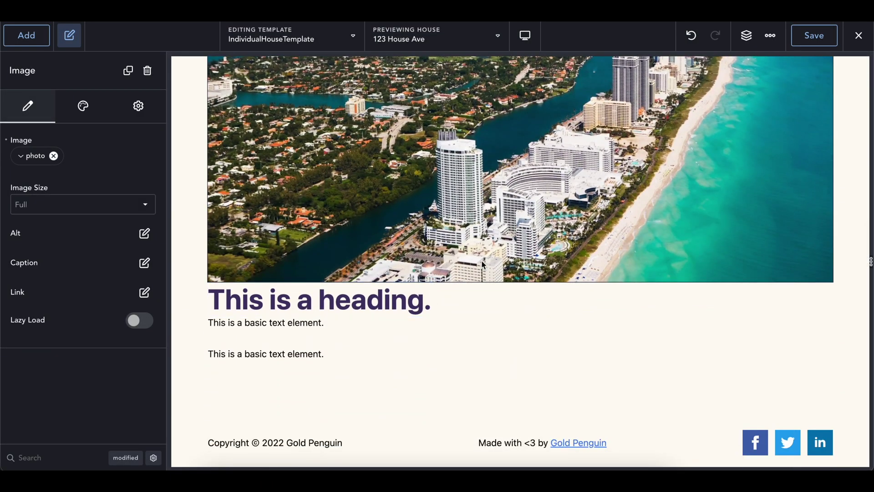
{"action": "scroll", "coordinate": [484, 264], "scroll_direction": "up", "scroll_amount": 4}
{"action": "scroll", "coordinate": [483, 264], "scroll_direction": "down", "scroll_amount": 4}
{"action": "scroll", "coordinate": [482, 264], "scroll_direction": "up", "scroll_amount": 4}
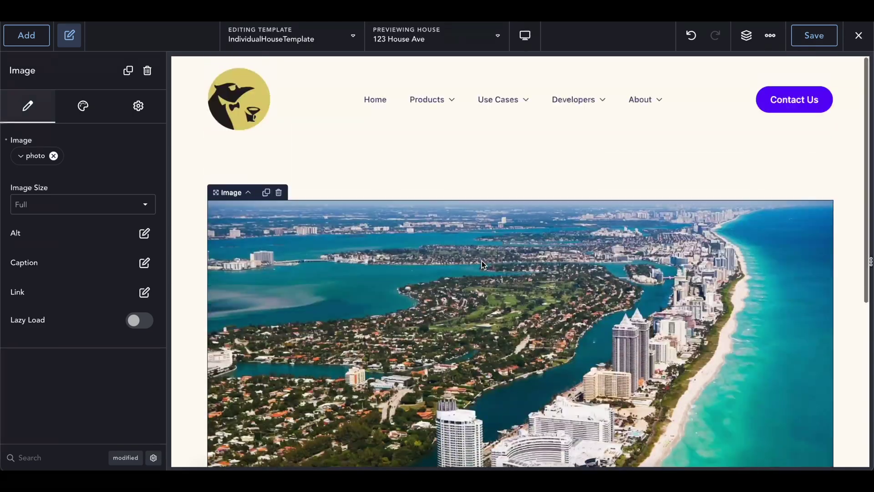
{"action": "scroll", "coordinate": [482, 264], "scroll_direction": "down", "scroll_amount": 4}
{"action": "scroll", "coordinate": [482, 264], "scroll_direction": "up", "scroll_amount": 4}
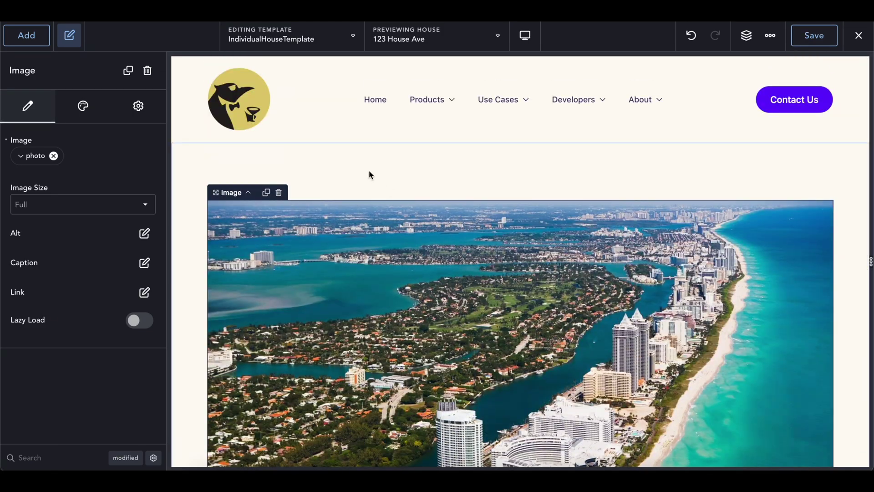
Add a Columns element with the two-column structure
{"action": "left_click", "coordinate": [37, 46]}
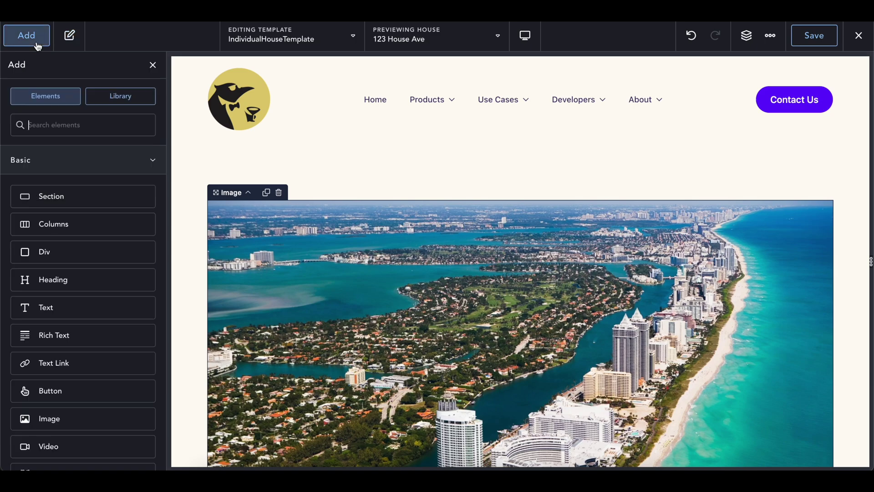
{"action": "left_click", "coordinate": [52, 230]}
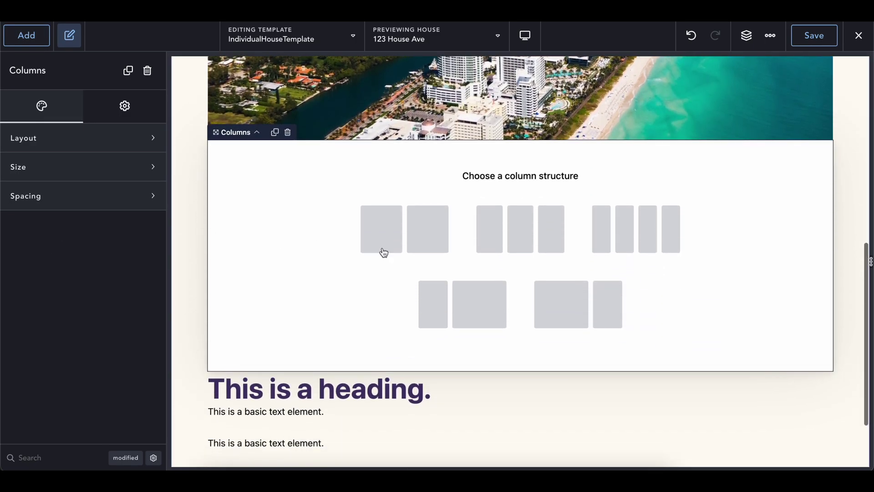
{"action": "left_click", "coordinate": [391, 255]}
In Structure, put Columns above Image, Image in Column 1, heading and texts in Column 2
{"action": "left_click", "coordinate": [746, 36]}
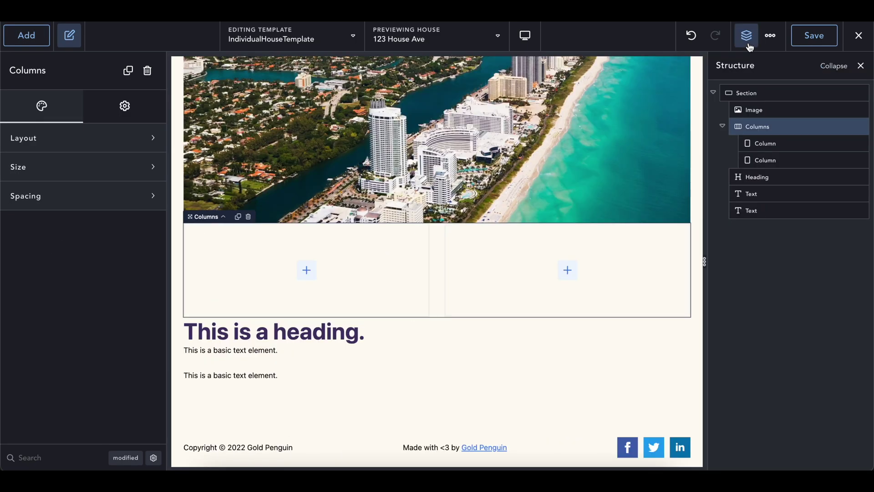
{"action": "left_click_drag", "start_coordinate": [741, 128], "coordinate": [740, 109]}
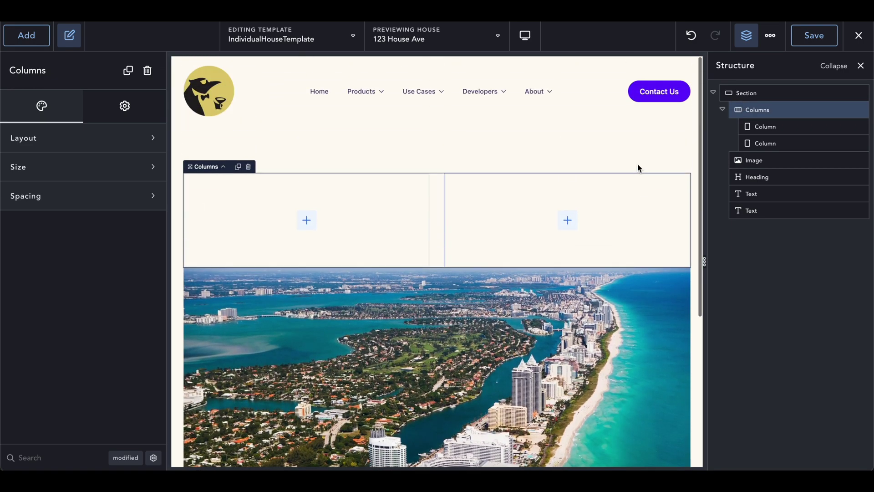
{"action": "left_click_drag", "start_coordinate": [762, 167], "coordinate": [765, 136]}
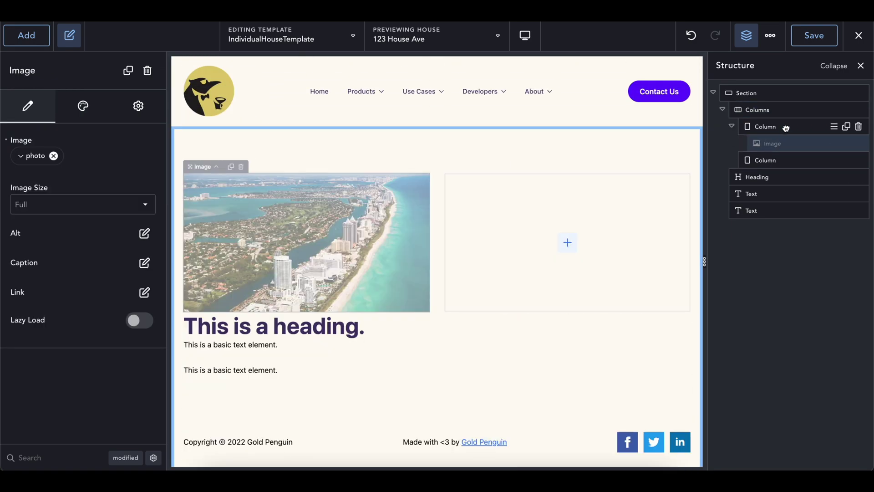
{"action": "left_click_drag", "start_coordinate": [759, 181], "coordinate": [804, 175]}
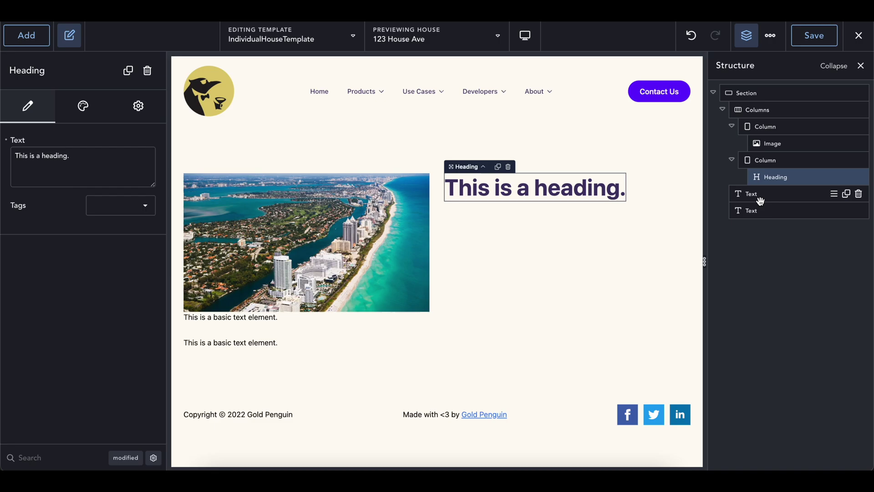
{"action": "left_click_drag", "start_coordinate": [762, 198], "coordinate": [736, 210]}
{"action": "left_click", "coordinate": [566, 140]}
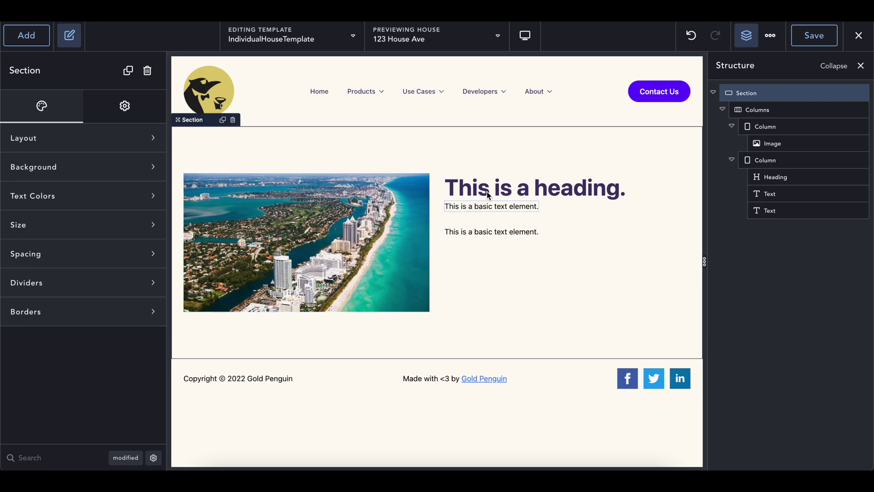
{"action": "left_click", "coordinate": [501, 186]}
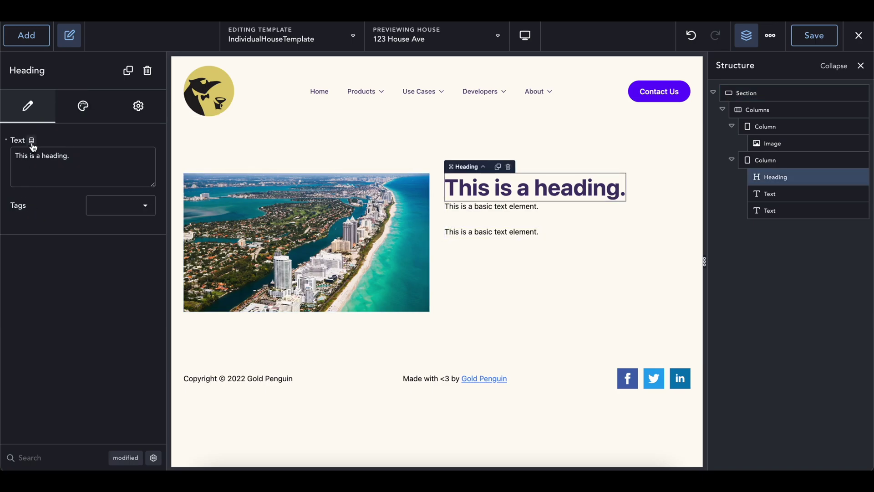
Bind the heading to the ACF address field and the first text to the includes field
{"action": "left_click", "coordinate": [31, 141]}
{"action": "scroll", "coordinate": [337, 347], "scroll_direction": "down", "scroll_amount": 9}
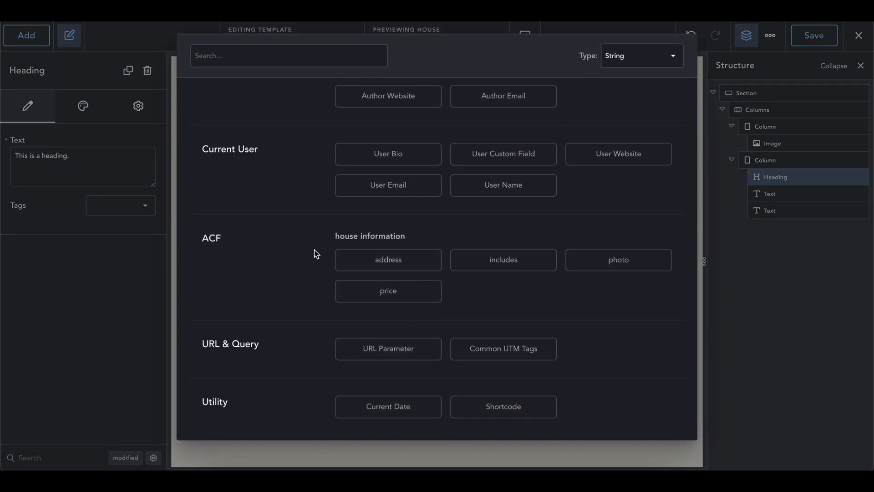
{"action": "left_click", "coordinate": [383, 263]}
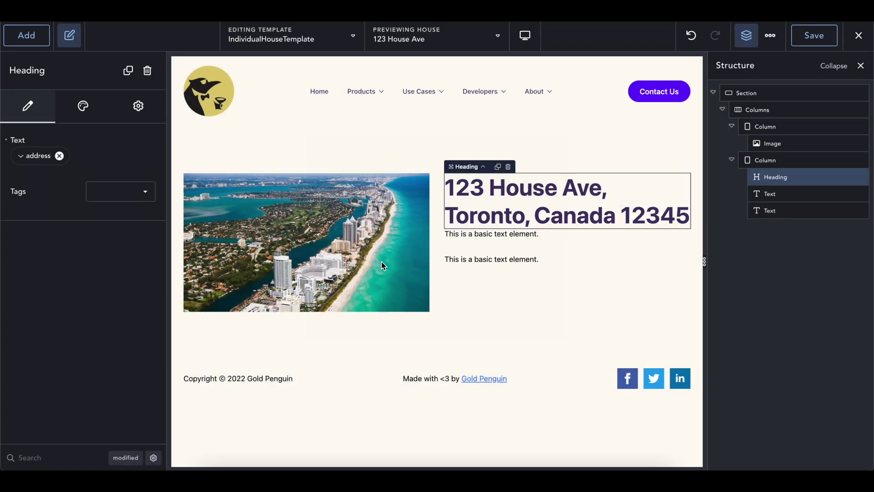
{"action": "left_click", "coordinate": [506, 236]}
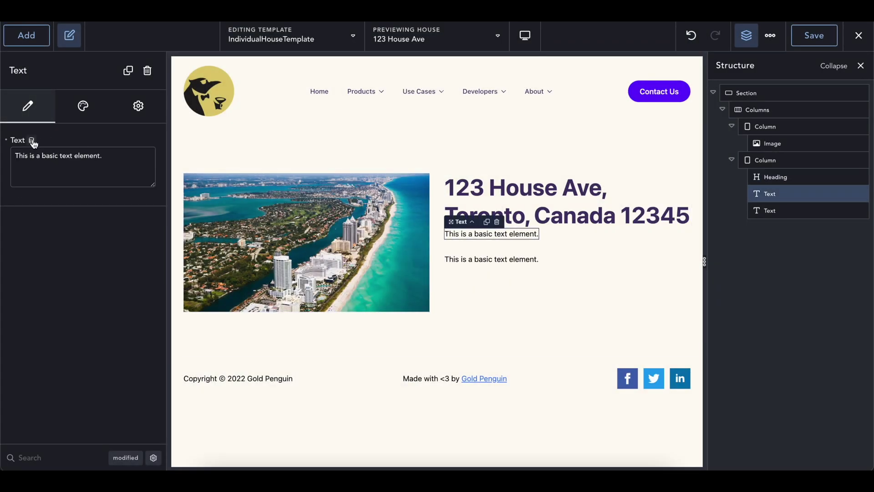
{"action": "left_click", "coordinate": [31, 141]}
{"action": "scroll", "coordinate": [296, 292], "scroll_direction": "down", "scroll_amount": 8}
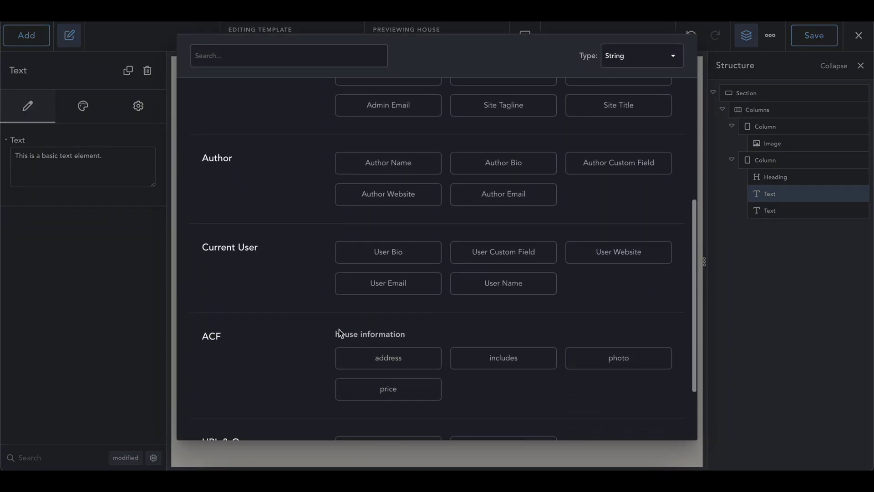
{"action": "left_click", "coordinate": [523, 356]}
Bind the second text to the ACF price field, showing $199,999
{"action": "left_click", "coordinate": [504, 259]}
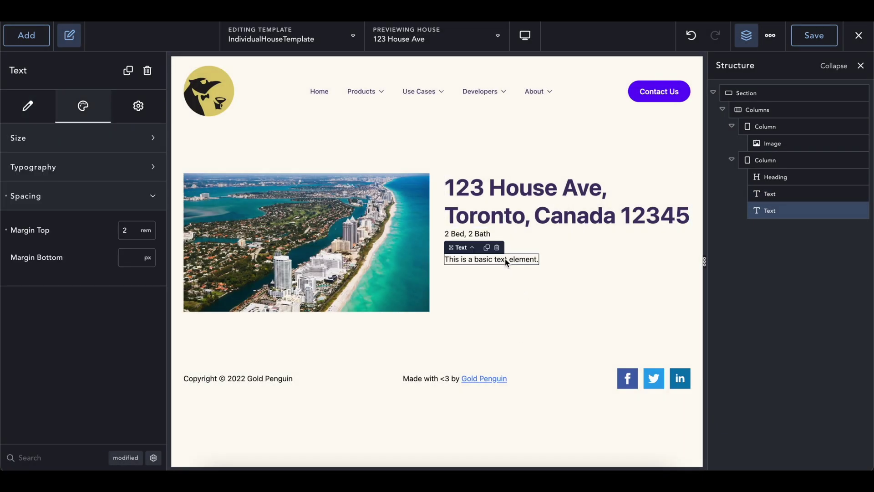
{"action": "left_click", "coordinate": [22, 104]}
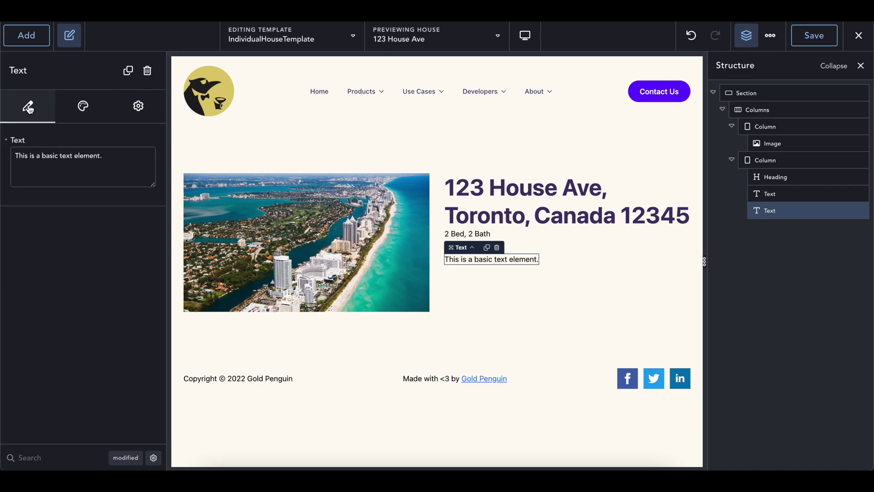
{"action": "left_click", "coordinate": [30, 141]}
{"action": "scroll", "coordinate": [331, 315], "scroll_direction": "down", "scroll_amount": 10}
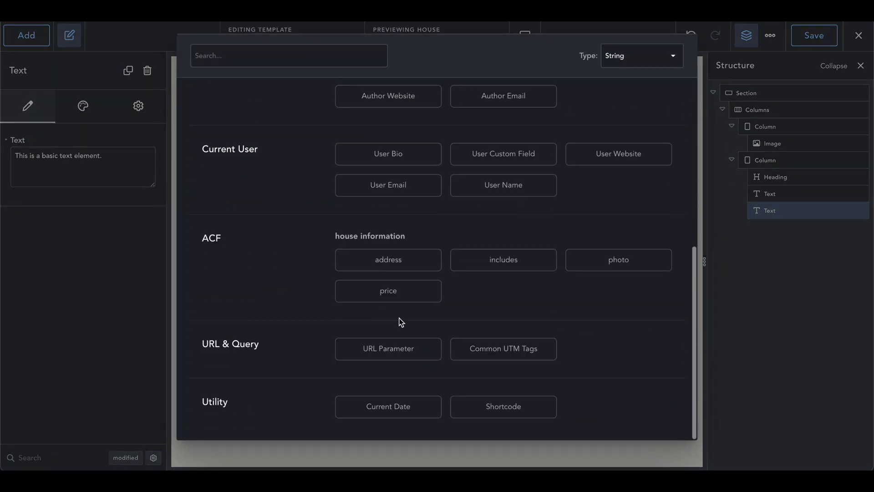
{"action": "left_click", "coordinate": [394, 298]}
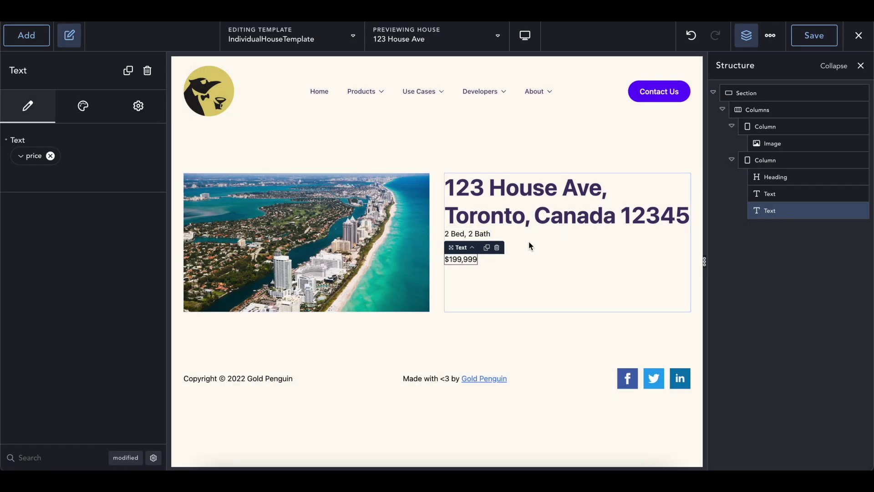
{"action": "left_click", "coordinate": [560, 203]}
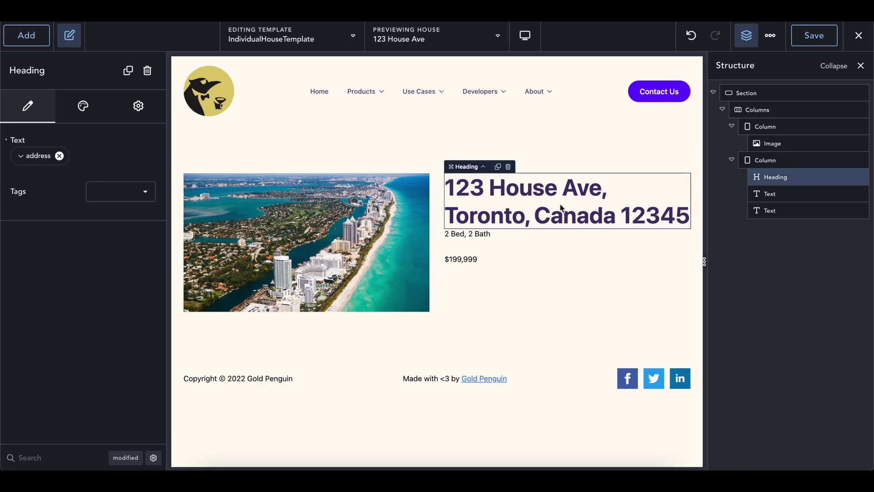
Make the address heading an h1 with a 2.5 rem font size
{"action": "left_click", "coordinate": [119, 198]}
{"action": "left_click", "coordinate": [113, 211]}
{"action": "left_click", "coordinate": [83, 118]}
{"action": "left_click", "coordinate": [74, 138]}
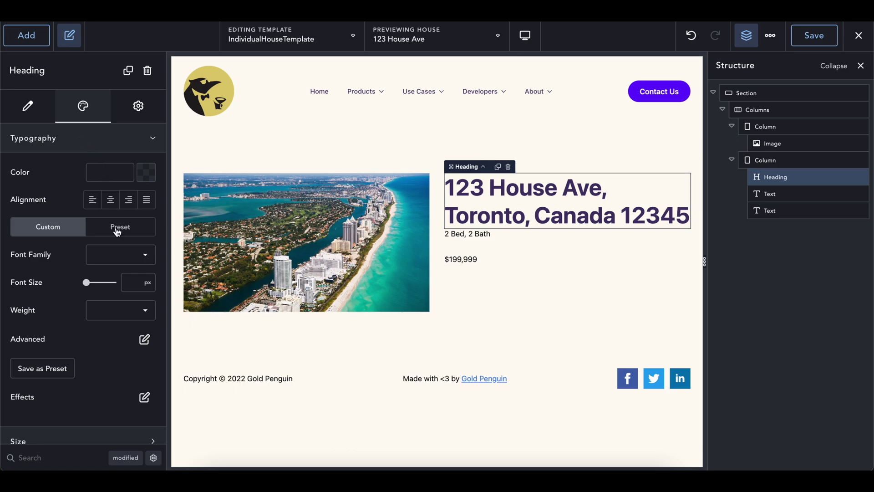
{"action": "left_click", "coordinate": [148, 283]}
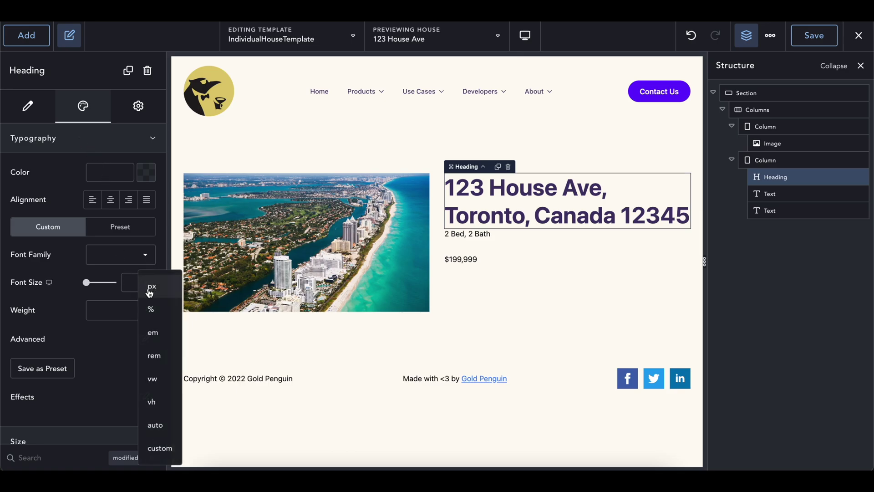
{"action": "left_click", "coordinate": [150, 357]}
{"action": "left_click", "coordinate": [124, 282]}
{"action": "type", "text": "2"}
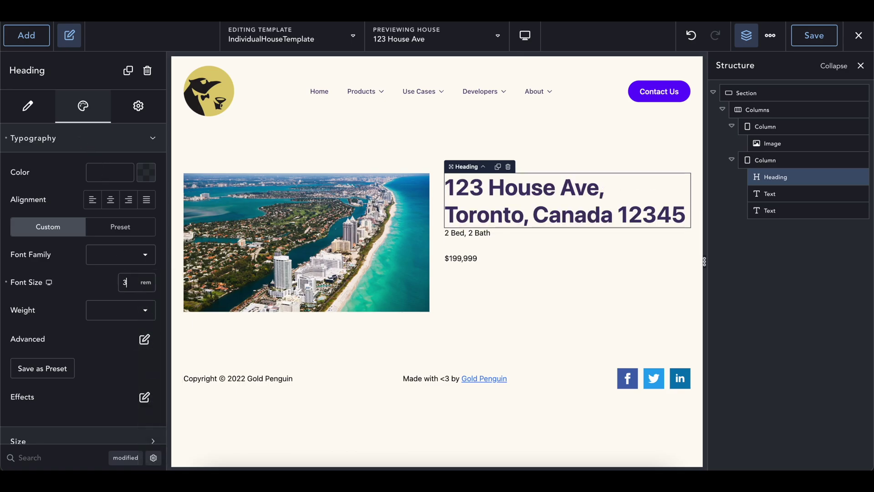
{"action": "type", "text": ".5"}
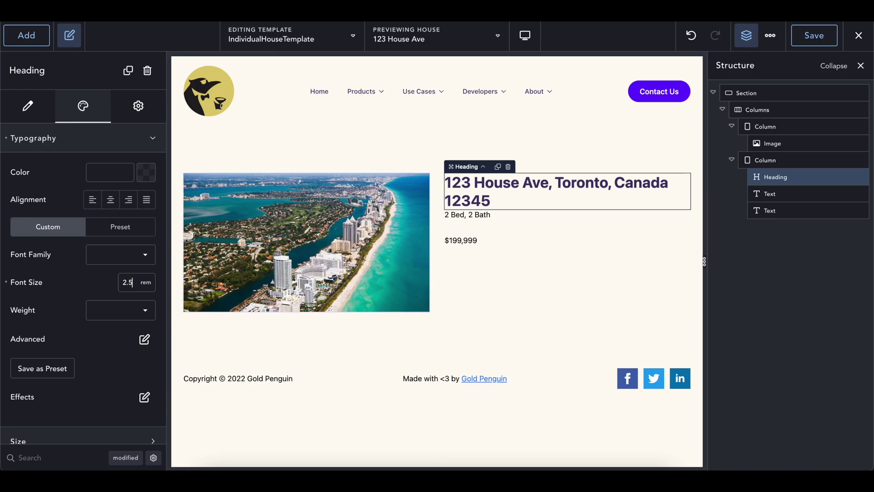
Append 'Available' to the includes text so it reads '2 Bed, 2 Bath Available'
{"action": "left_click", "coordinate": [470, 224]}
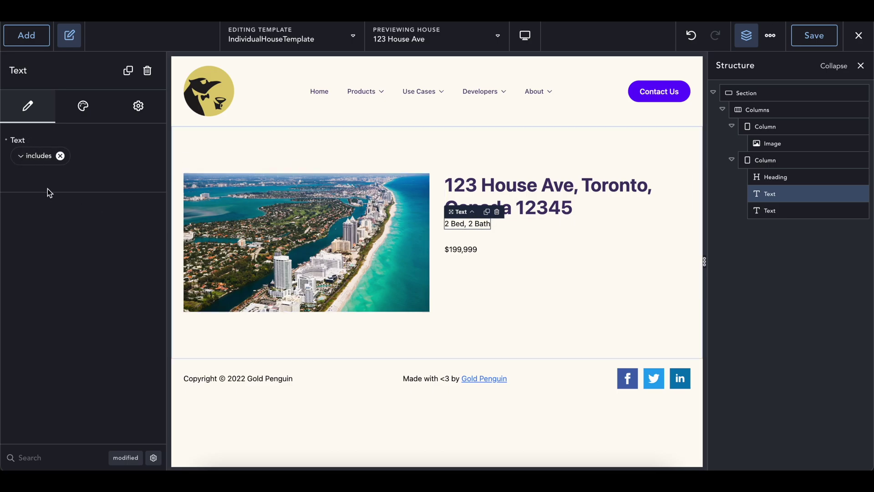
{"action": "left_click", "coordinate": [21, 161]}
{"action": "left_click", "coordinate": [135, 209]}
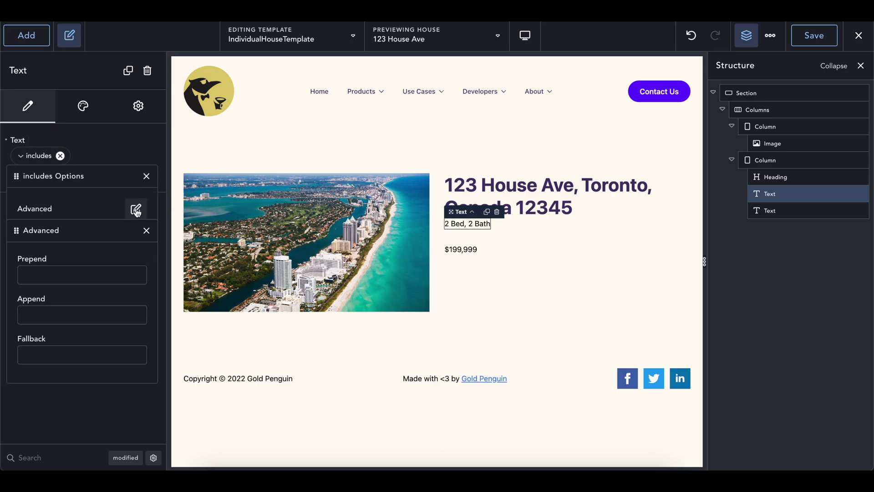
{"action": "left_click", "coordinate": [51, 311]}
{"action": "type", "text": "Avail"}
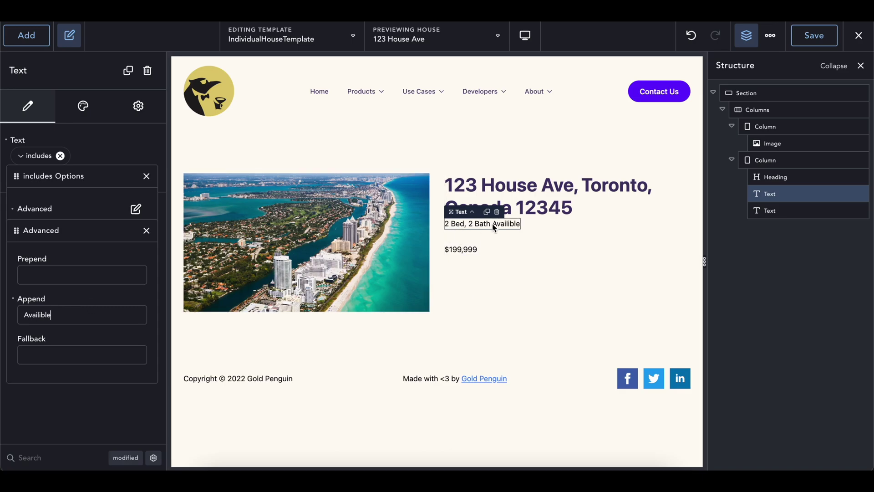
{"action": "type", "text": "able"}
{"action": "double_click", "coordinate": [66, 319]}
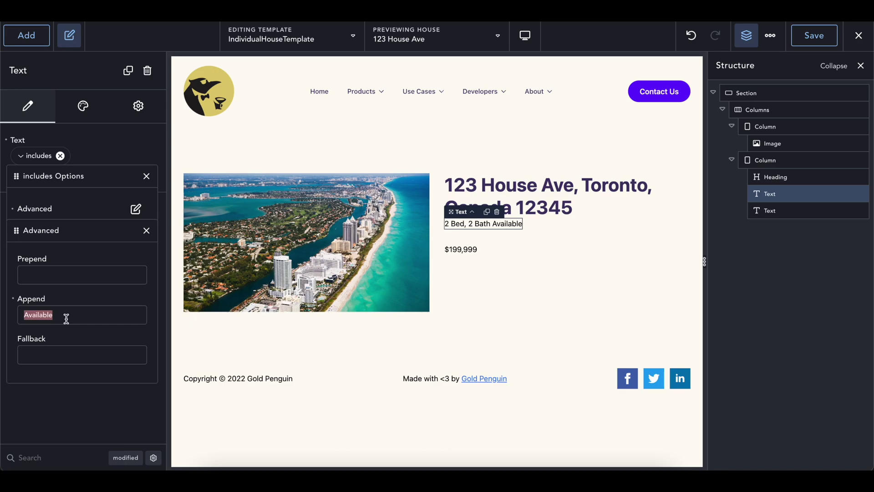
{"action": "left_click", "coordinate": [146, 231]}
Select the $199,999 price text and open its typography settings
{"action": "left_click", "coordinate": [145, 181]}
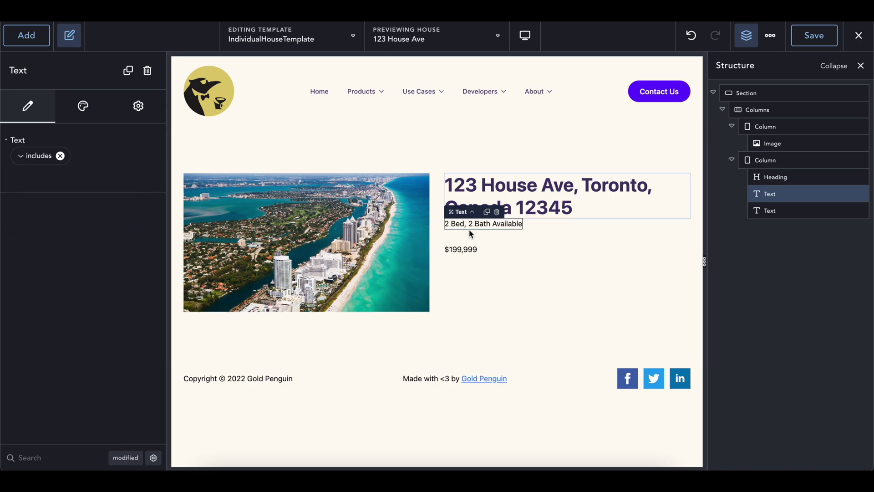
{"action": "left_click", "coordinate": [76, 113]}
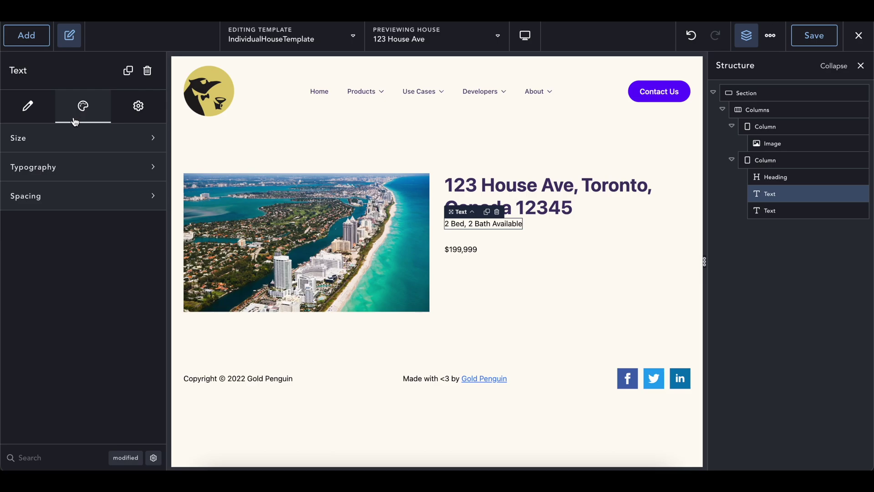
{"action": "left_click", "coordinate": [57, 166]}
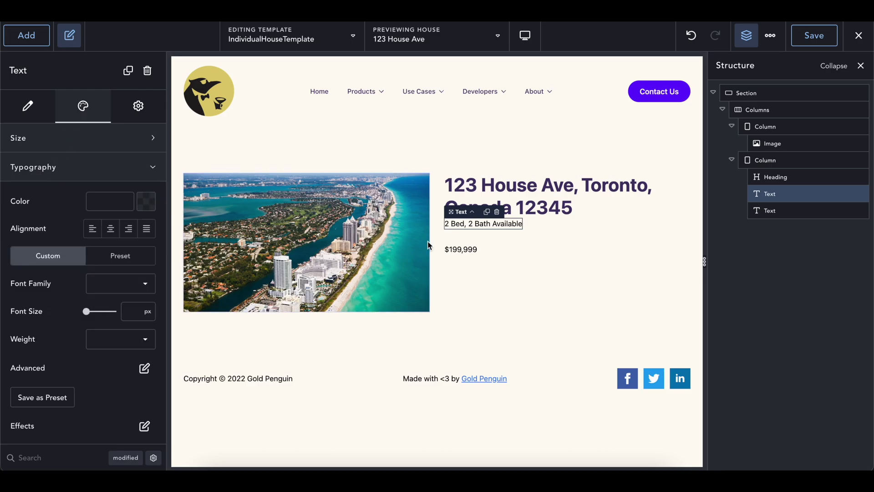
{"action": "left_click", "coordinate": [464, 249]}
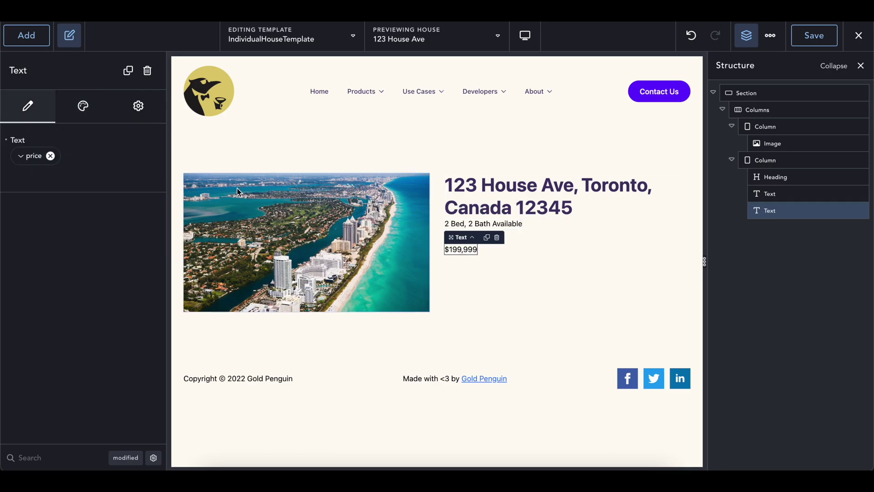
{"action": "left_click", "coordinate": [75, 114]}
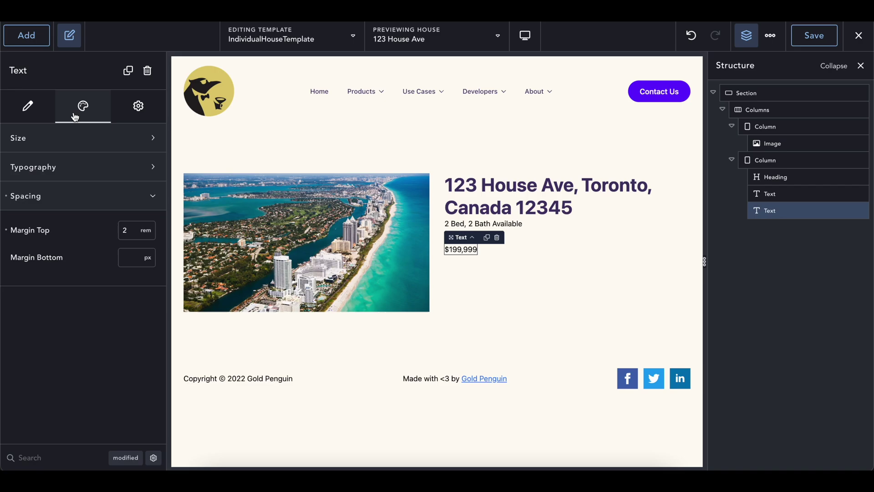
{"action": "left_click", "coordinate": [63, 167]}
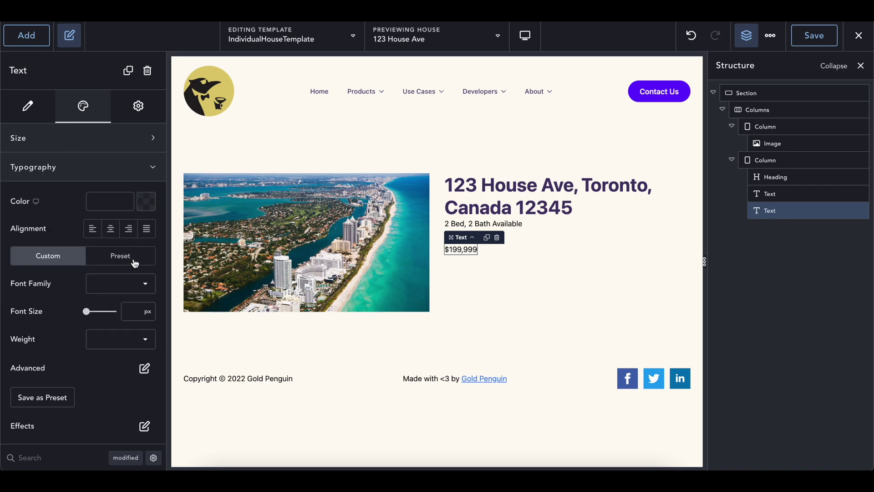
Set the price font size to 2 rem and weight 600, then save the template
{"action": "left_click", "coordinate": [148, 312]}
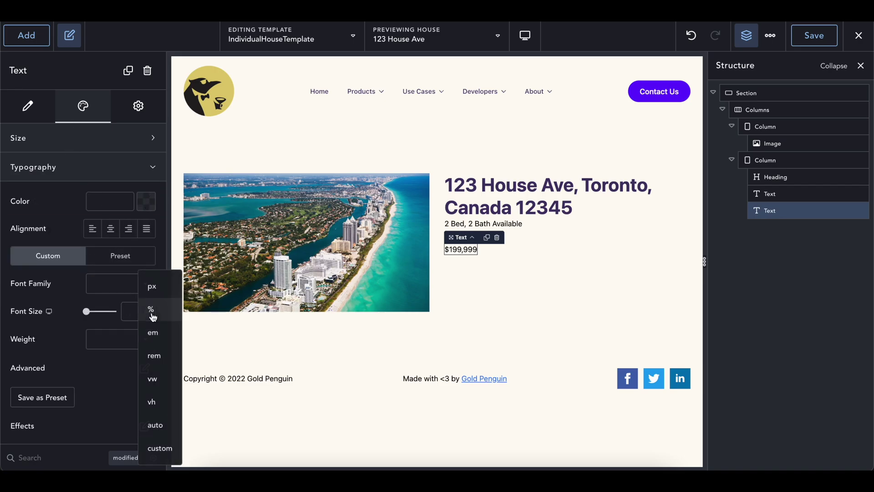
{"action": "left_click", "coordinate": [155, 355]}
{"action": "type", "text": "3"}
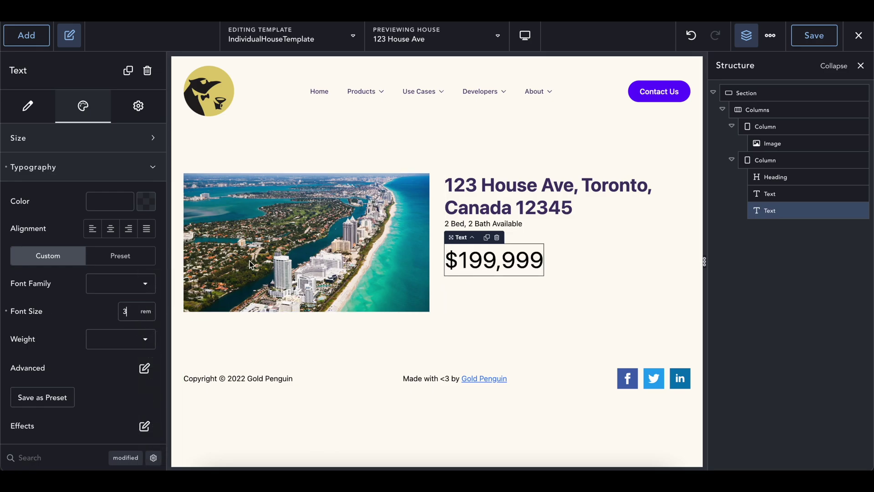
{"action": "key", "text": "BackSpace"}
{"action": "type", "text": "2"}
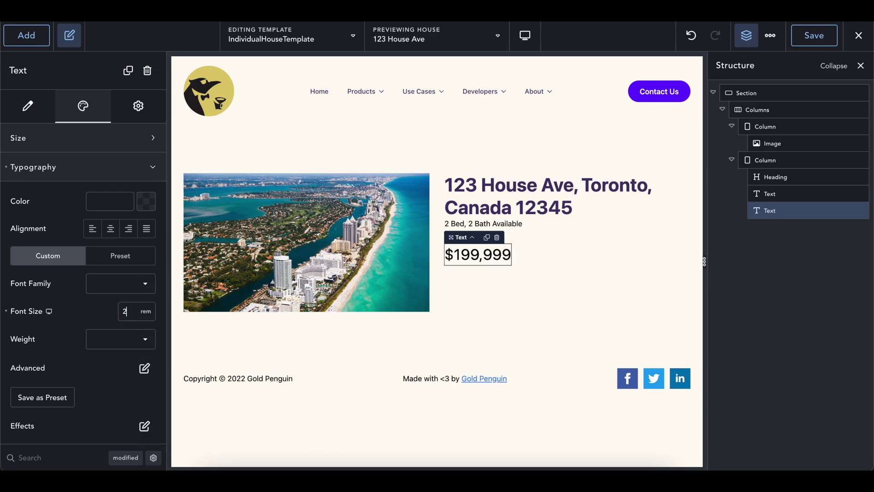
{"action": "left_click", "coordinate": [128, 349]}
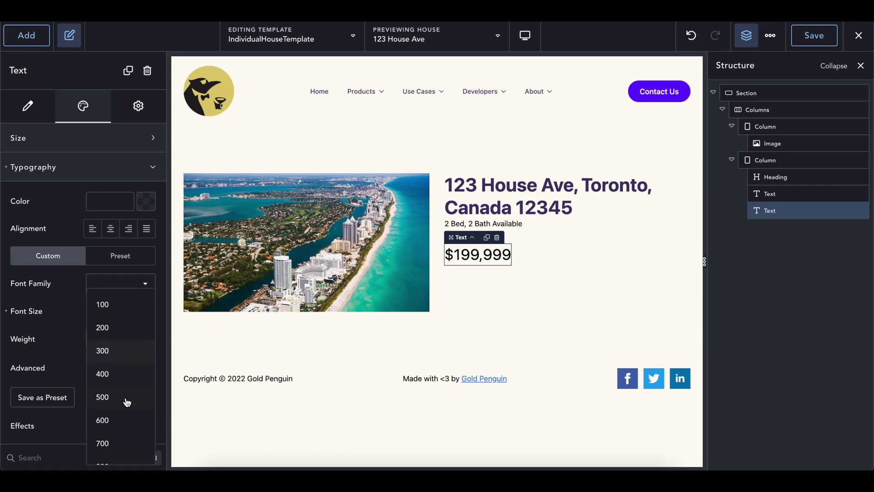
{"action": "left_click", "coordinate": [119, 419]}
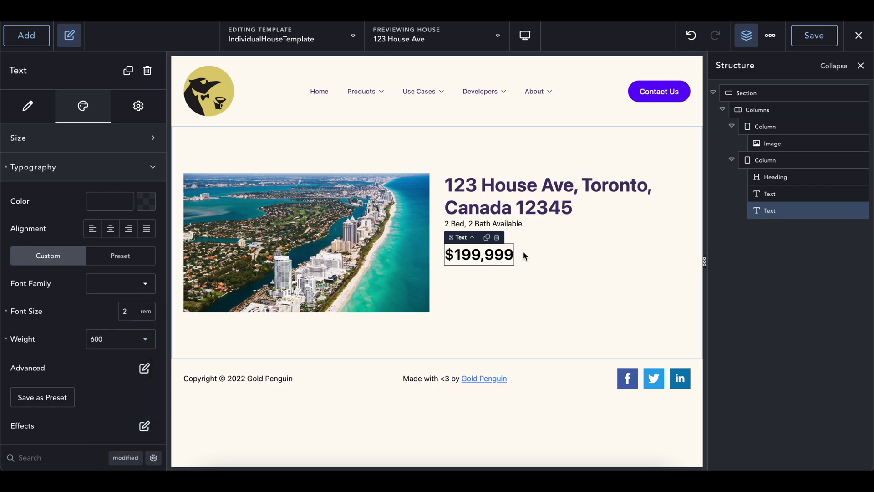
{"action": "left_click", "coordinate": [811, 32]}
Select the surrounding section to review the finished two-column house layout
{"action": "left_click", "coordinate": [532, 157]}
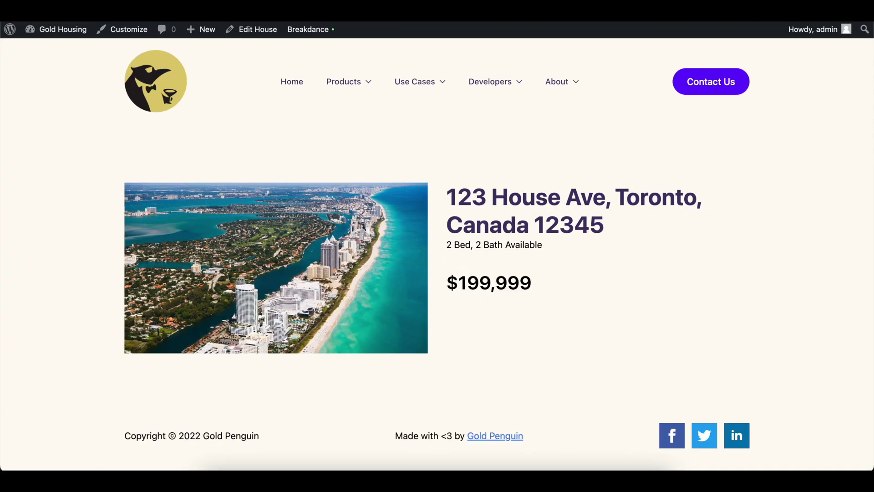
Start a new House post titled '456 House Ave'
{"action": "mouse_move", "coordinate": [74, 34]}
{"action": "left_click", "coordinate": [74, 50]}
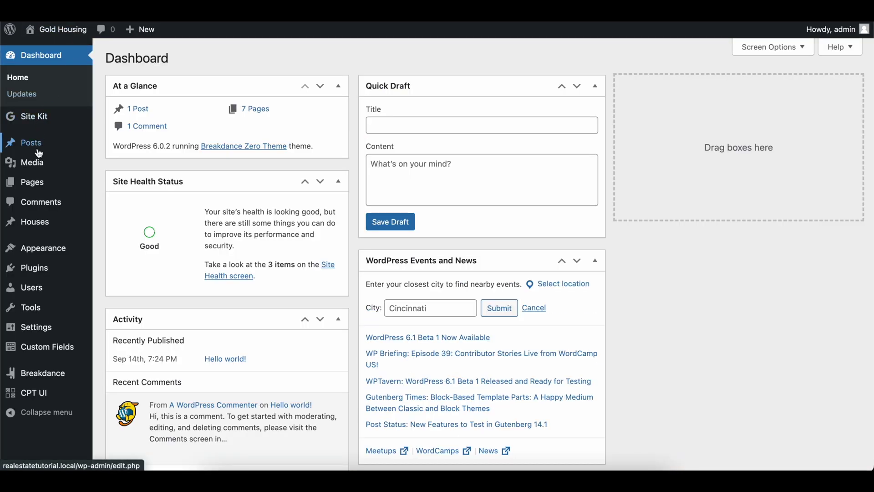
{"action": "left_click", "coordinate": [28, 222]}
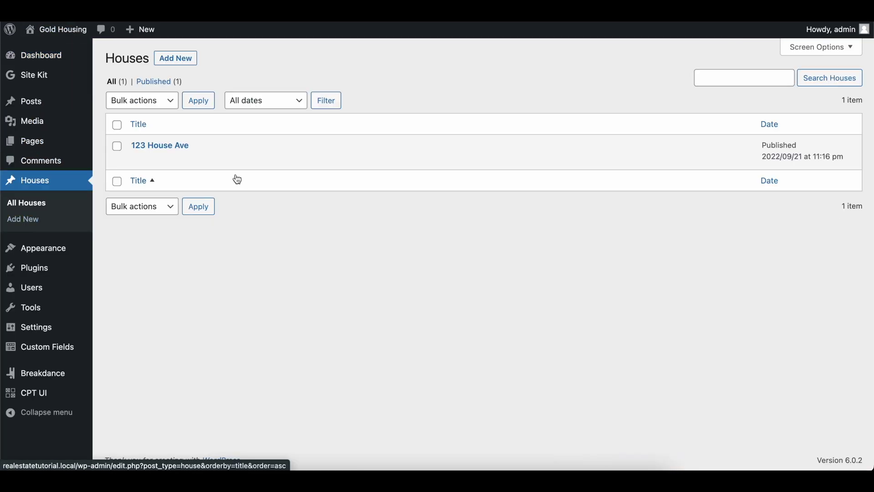
{"action": "left_click", "coordinate": [181, 59]}
{"action": "type", "text": "345"}
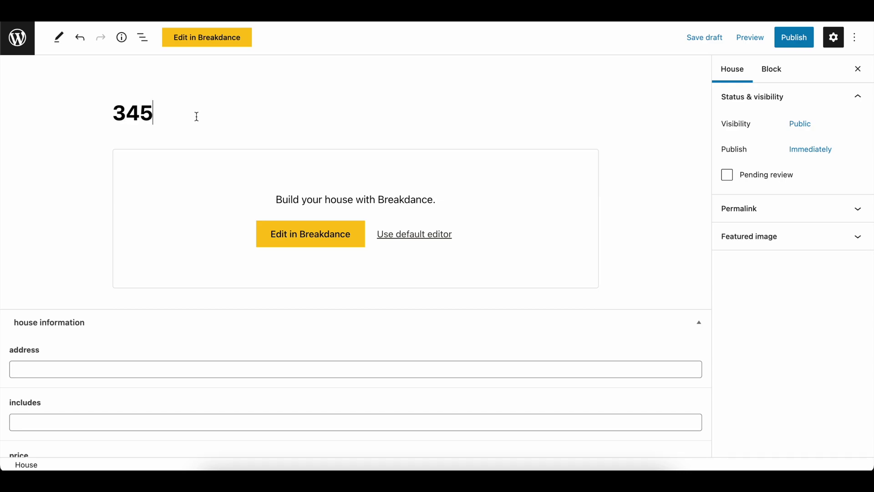
{"action": "key", "text": "BackSpace"}
{"action": "key", "text": "BackSpace"}
{"action": "key", "text": "BackSpace"}
{"action": "type", "text": "456 Houe"}
{"action": "key", "text": "BackSpace"}
{"action": "type", "text": "se Ave"}
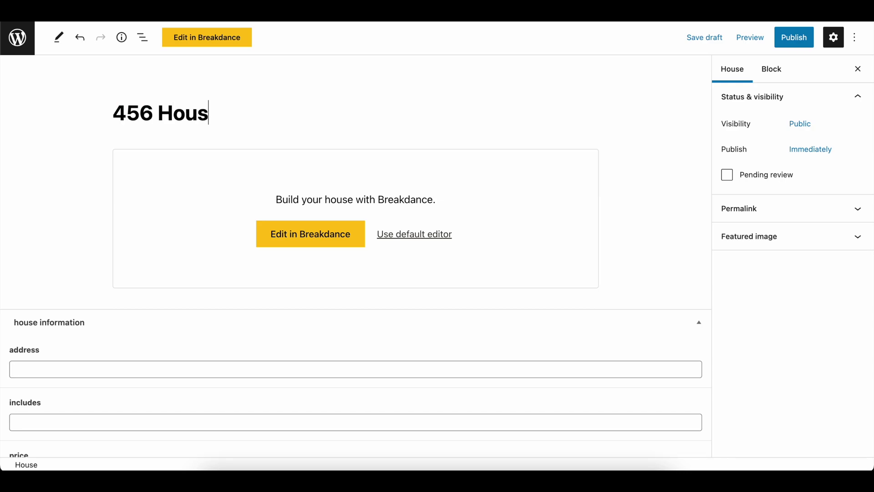
Fill address '456 House Ave', includes '7 Bed, 23 Baths' and price '$999,999'
{"action": "left_click", "coordinate": [80, 369]}
{"action": "type", "text": "456"}
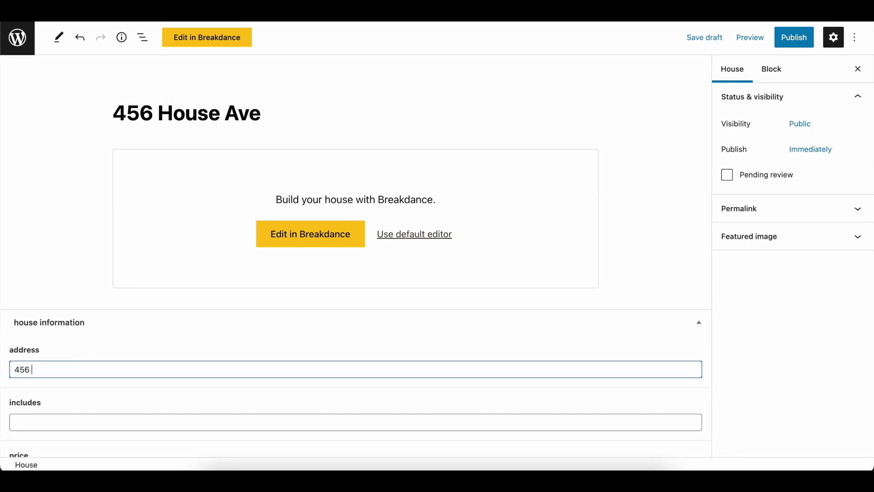
{"action": "type", "text": " House Ave"}
{"action": "left_click", "coordinate": [85, 407]}
{"action": "scroll", "coordinate": [85, 408], "scroll_direction": "down", "scroll_amount": 1}
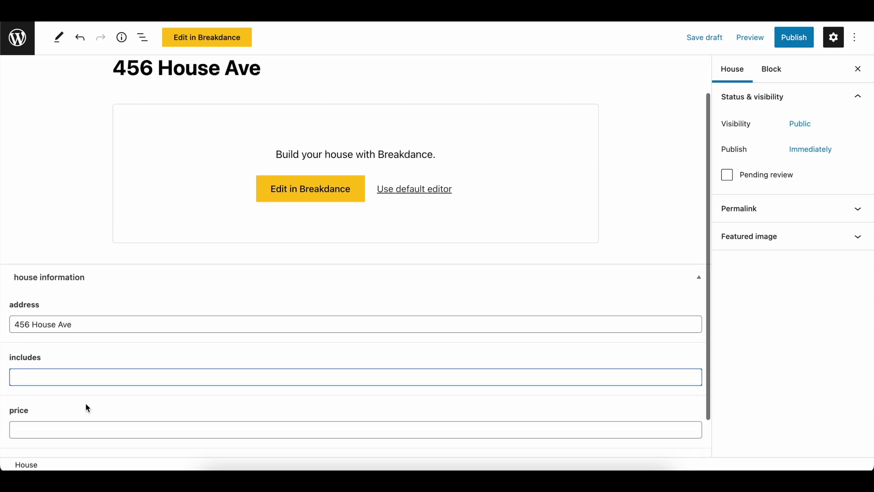
{"action": "type", "text": "7 Bed, 23 Baths"}
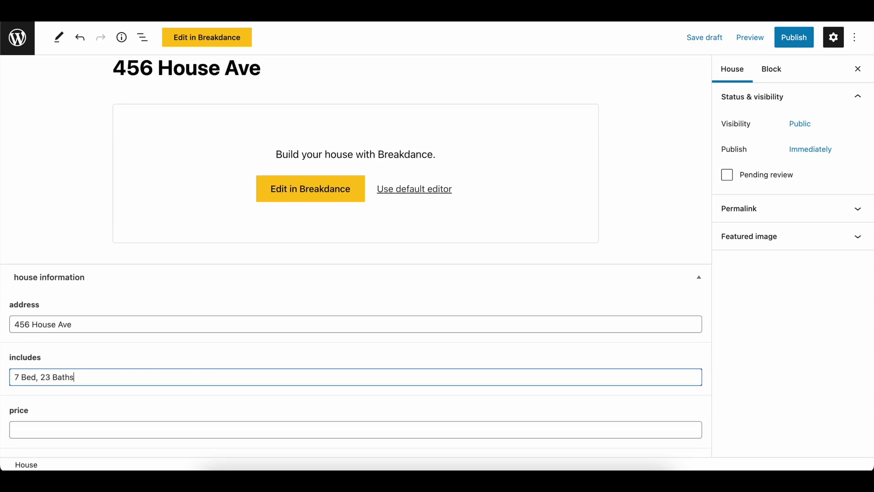
{"action": "left_click", "coordinate": [18, 429]}
{"action": "type", "text": "$999,999"}
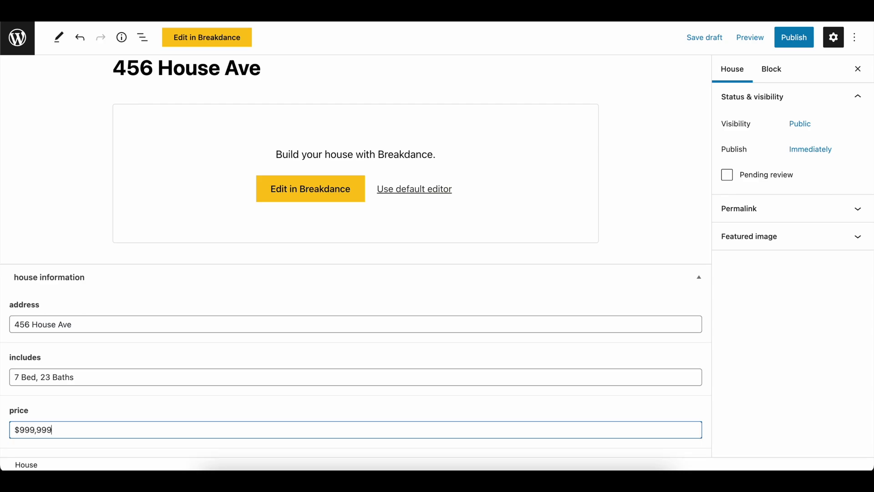
Set the Miami aerial image as the house photo and publish the post
{"action": "scroll", "coordinate": [55, 444], "scroll_direction": "down", "scroll_amount": 2}
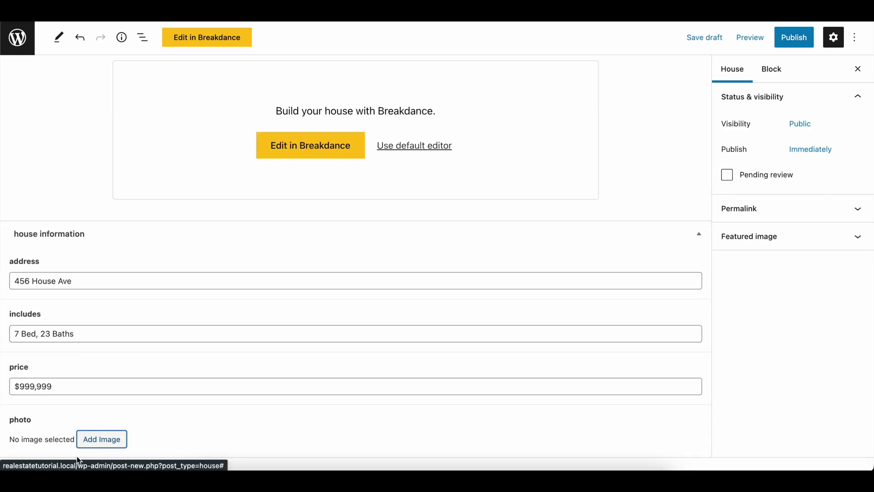
{"action": "left_click", "coordinate": [100, 439]}
{"action": "left_click", "coordinate": [62, 204]}
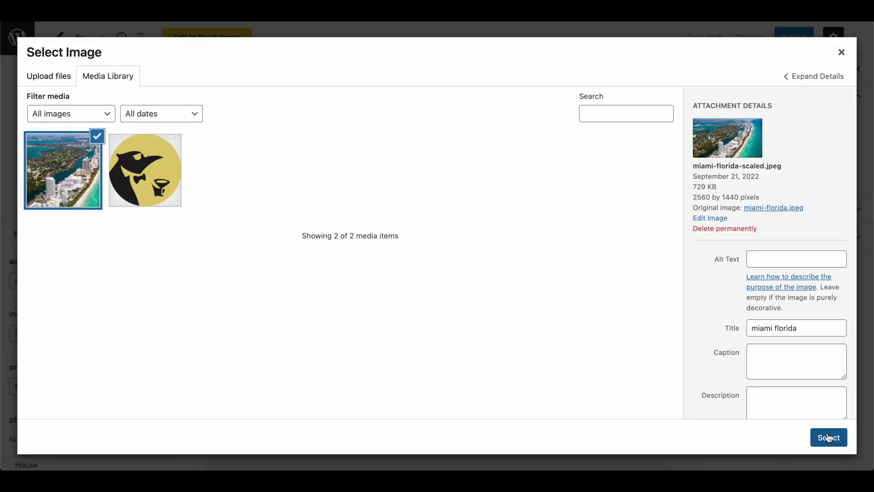
{"action": "left_click", "coordinate": [828, 437]}
{"action": "left_click", "coordinate": [806, 46]}
{"action": "left_click", "coordinate": [806, 46]}
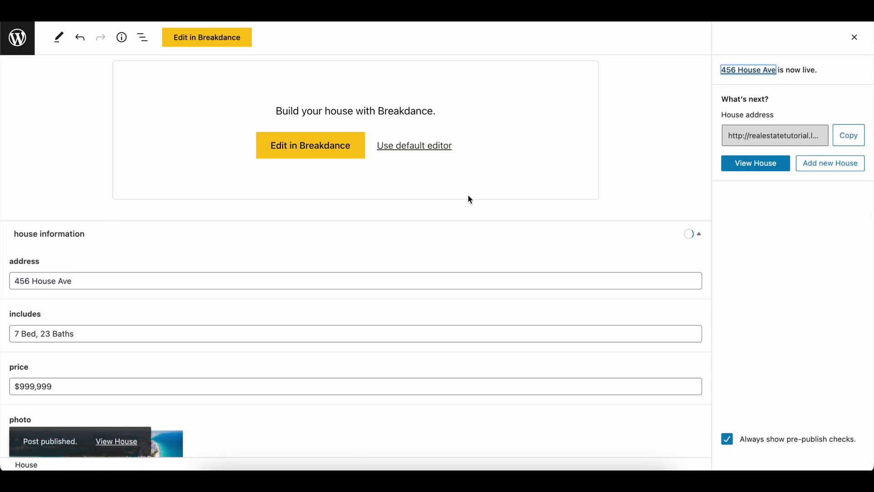
Review the published post's Breakdance block and house title in the editor
{"action": "scroll", "coordinate": [467, 194], "scroll_direction": "up", "scroll_amount": 2}
{"action": "left_click_drag", "start_coordinate": [272, 204], "coordinate": [542, 200]}
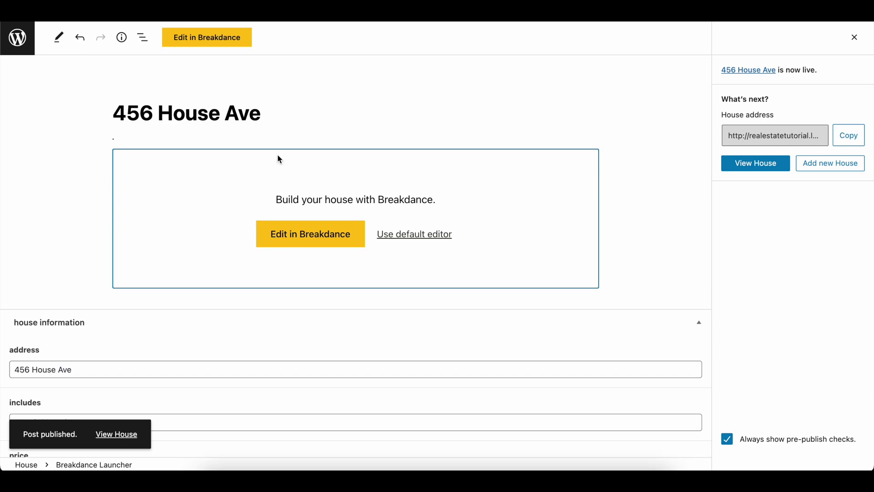
{"action": "triple_click", "coordinate": [184, 110]}
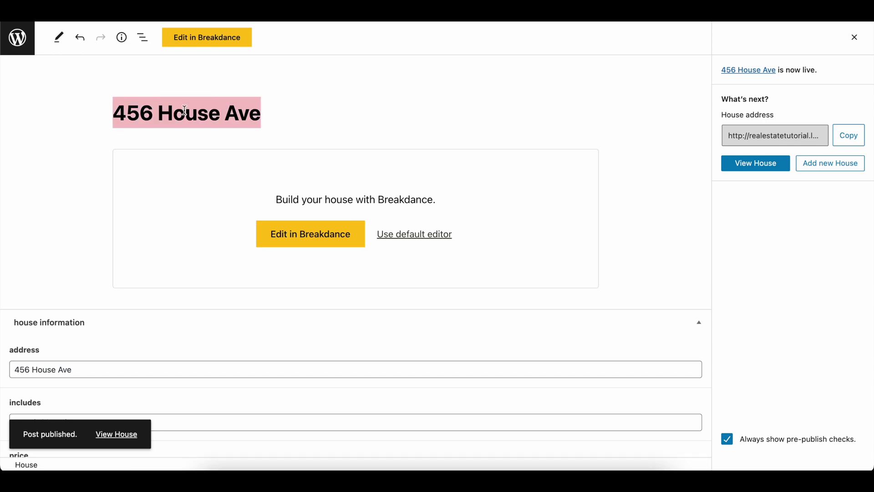
{"action": "left_click", "coordinate": [188, 114]}
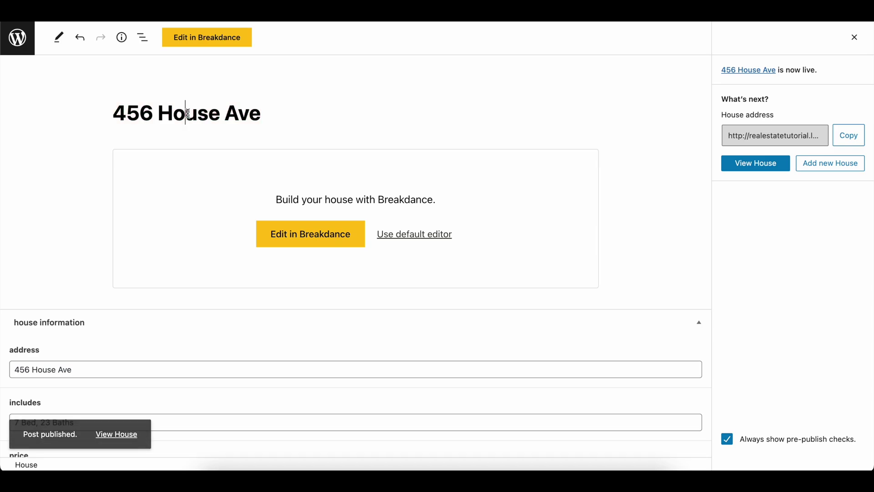
{"action": "triple_click", "coordinate": [241, 118]}
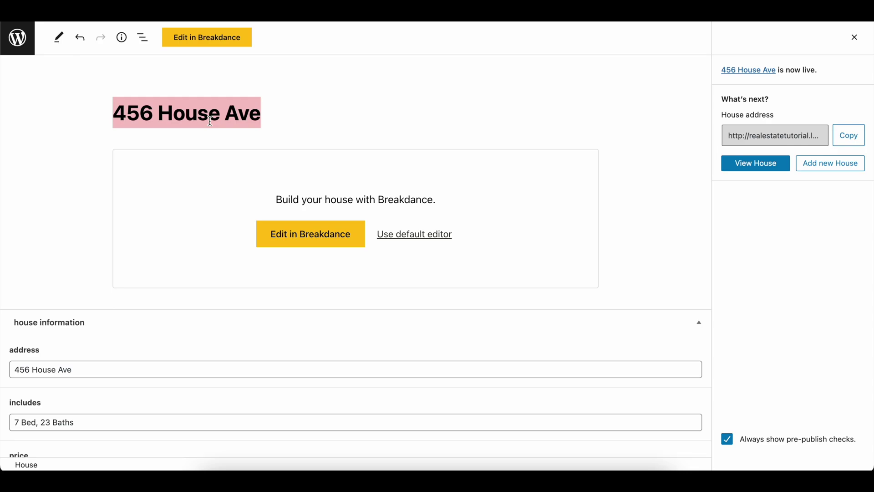
{"action": "scroll", "coordinate": [70, 261], "scroll_direction": "down", "scroll_amount": 5}
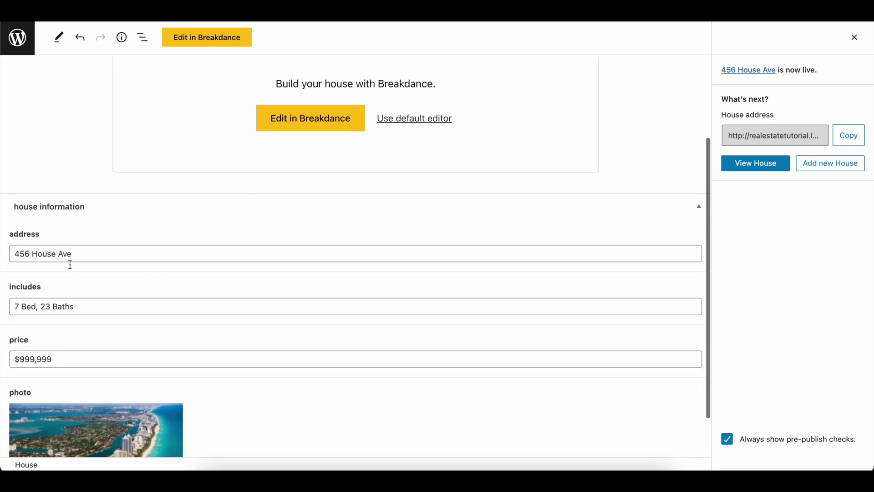
{"action": "scroll", "coordinate": [89, 255], "scroll_direction": "up", "scroll_amount": 5}
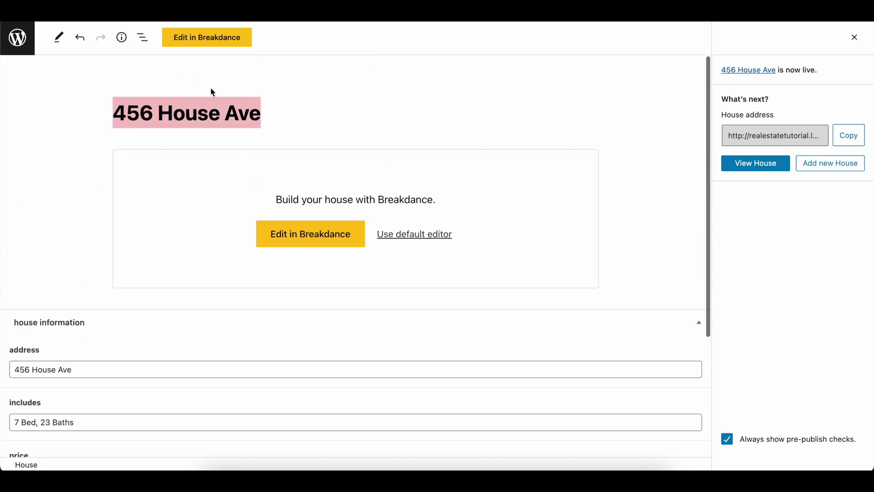
View the live 456 House Ave page and check its title and details text
{"action": "left_click", "coordinate": [756, 164]}
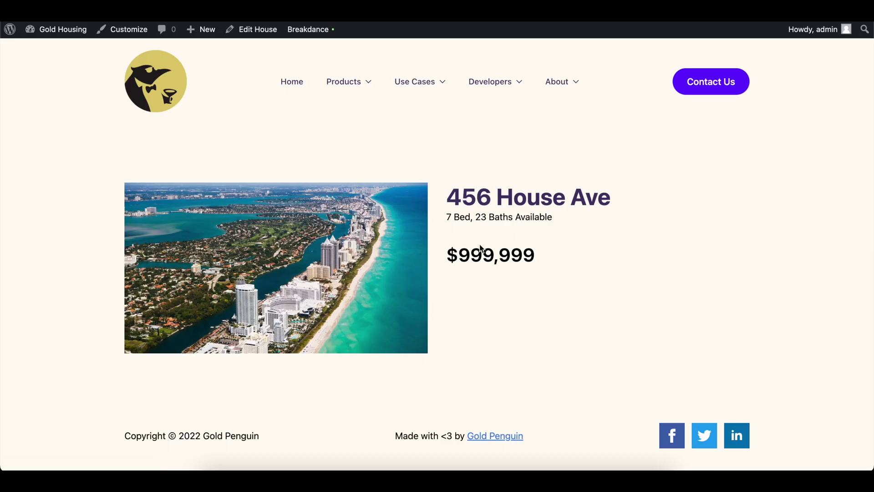
{"action": "left_click_drag", "start_coordinate": [456, 188], "coordinate": [718, 206]}
{"action": "left_click", "coordinate": [718, 205]}
{"action": "mouse_move", "coordinate": [355, 79]}
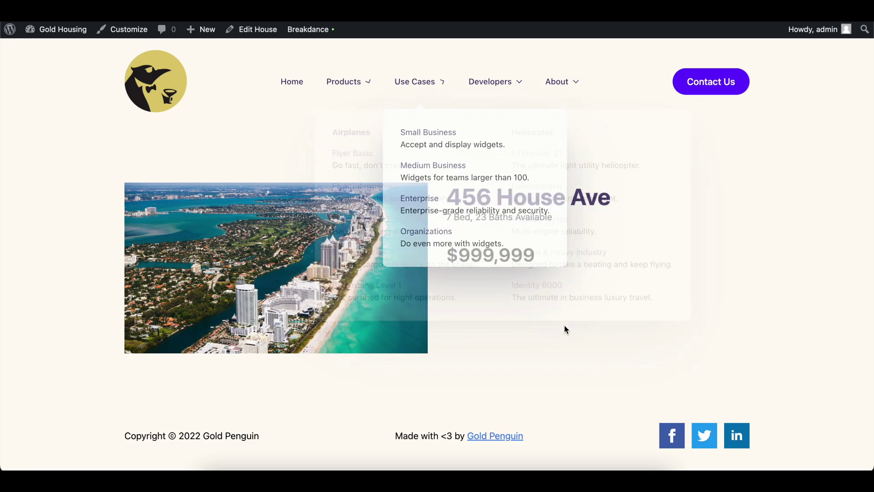
{"action": "triple_click", "coordinate": [533, 277]}
{"action": "left_click", "coordinate": [533, 276]}
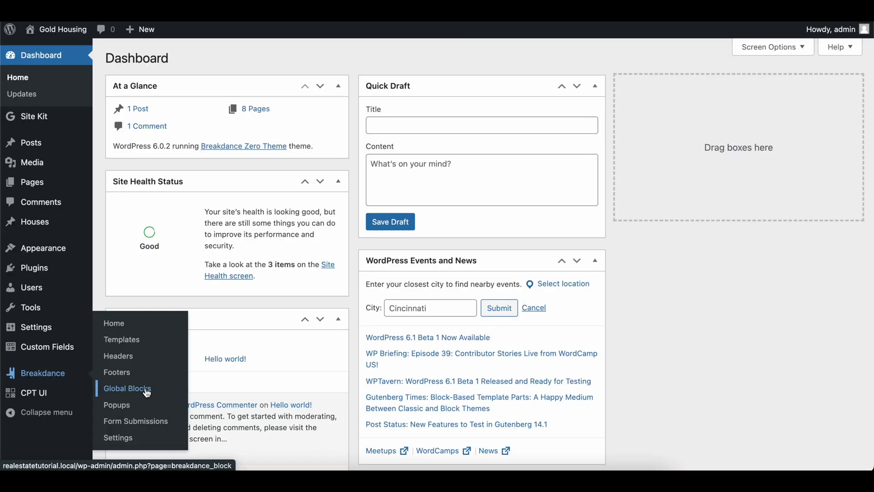
Create a new Breakdance global block titled HouseIndividual and open it empty in the builder
{"action": "left_click", "coordinate": [147, 392]}
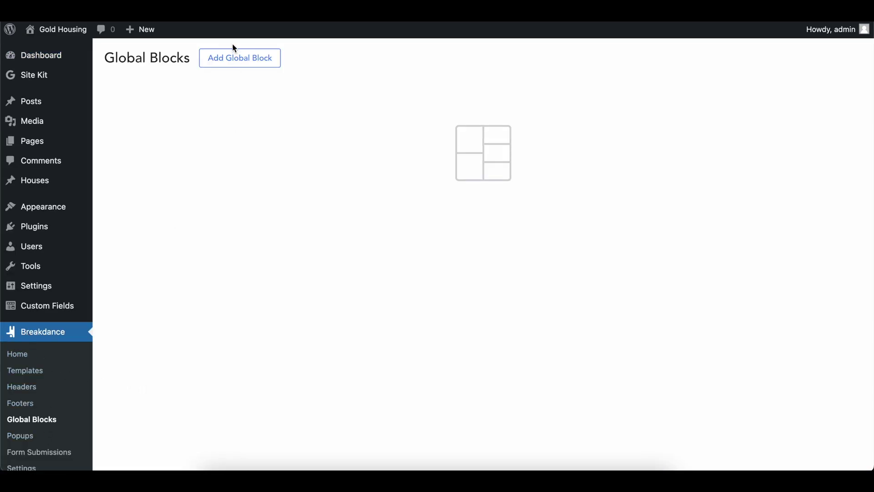
{"action": "left_click", "coordinate": [233, 56]}
{"action": "type", "text": "HouseIndividual"}
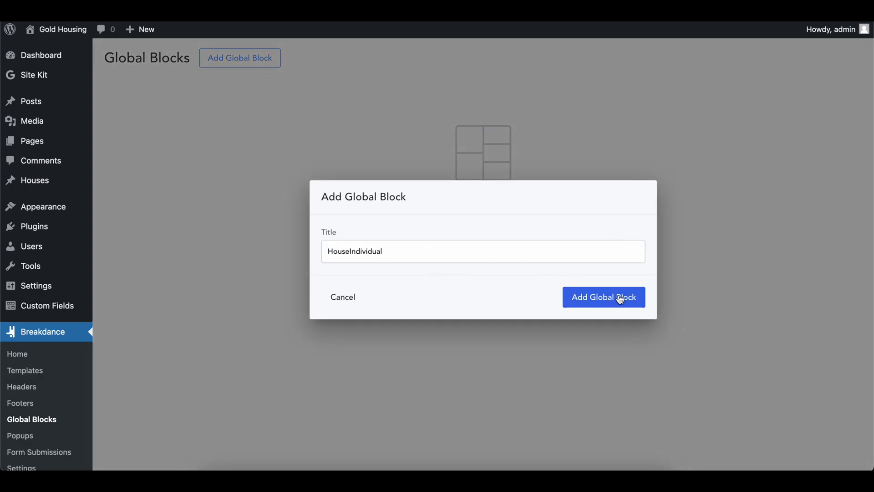
{"action": "left_click", "coordinate": [618, 299]}
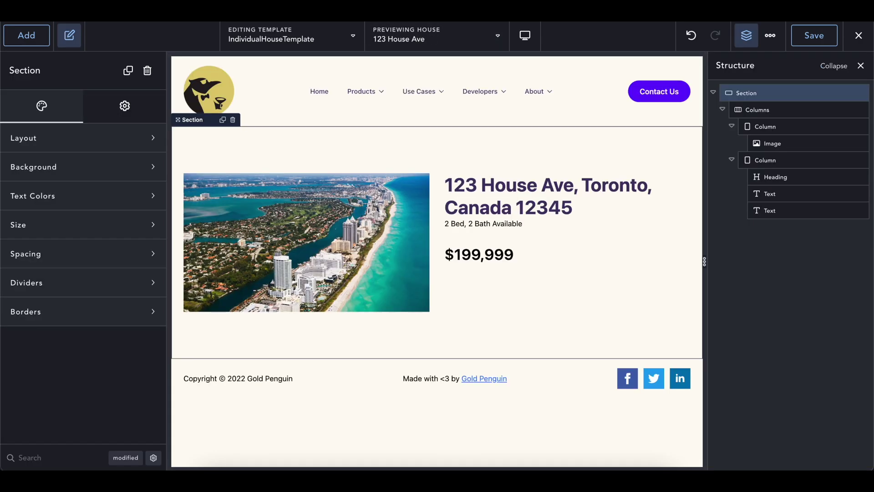
Copy the ACF house photo into HouseIndividual and preview with the 456 House Ave post
{"action": "left_click", "coordinate": [269, 199]}
{"action": "right_click", "coordinate": [304, 223]}
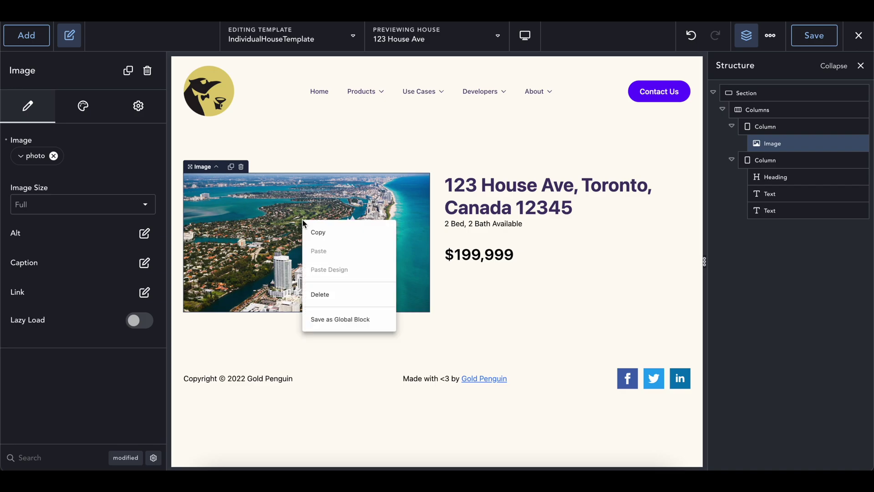
{"action": "left_click", "coordinate": [321, 234]}
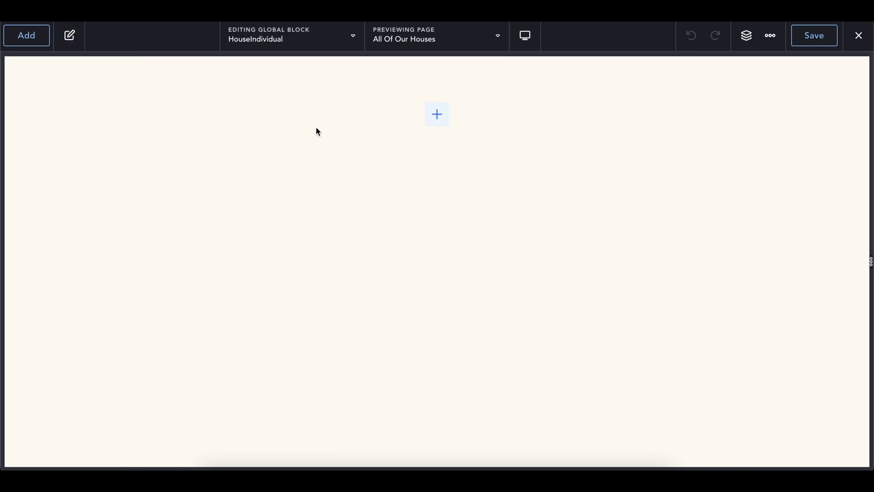
{"action": "right_click", "coordinate": [315, 127]}
{"action": "left_click", "coordinate": [328, 163]}
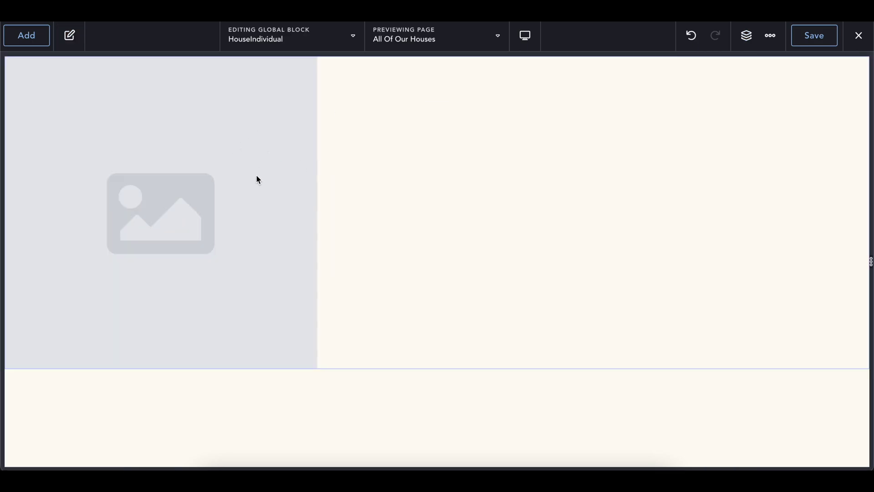
{"action": "left_click", "coordinate": [325, 141]}
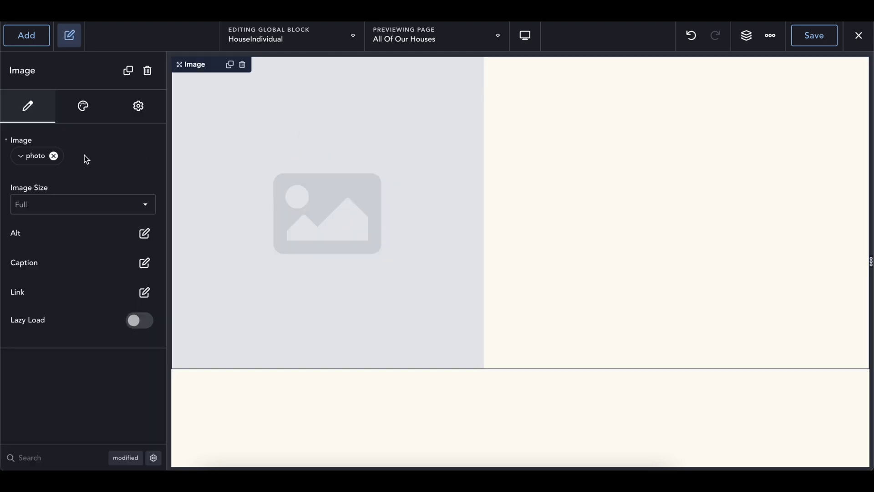
{"action": "left_click", "coordinate": [21, 157]}
{"action": "left_click", "coordinate": [21, 157]}
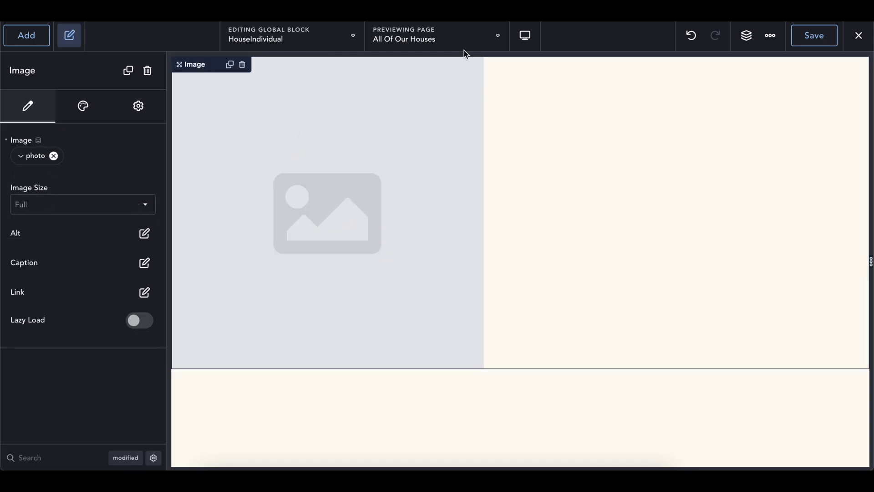
{"action": "left_click", "coordinate": [402, 48]}
{"action": "left_click", "coordinate": [409, 128]}
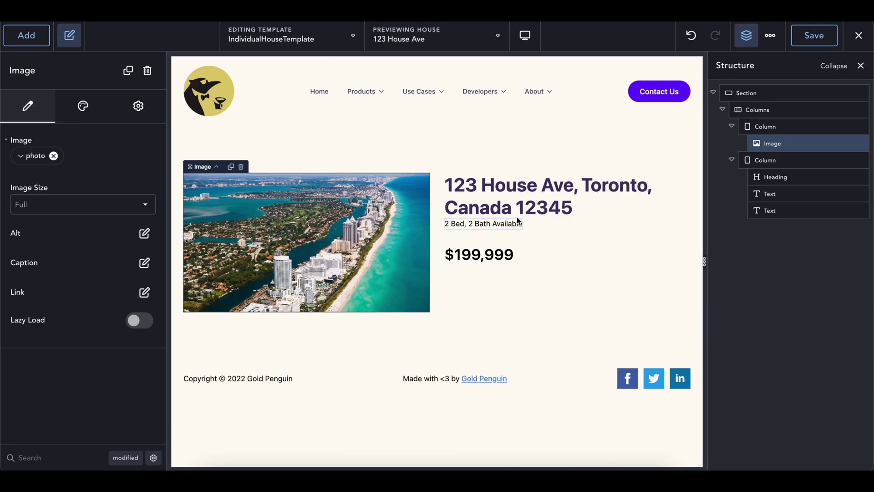
Copy the house address heading into the block below the photo
{"action": "left_click", "coordinate": [530, 203]}
{"action": "right_click", "coordinate": [529, 203]}
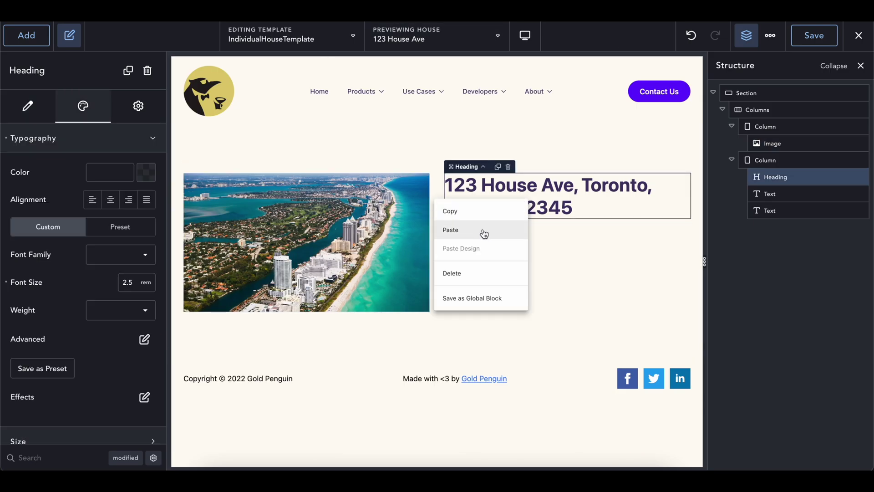
{"action": "left_click", "coordinate": [480, 219]}
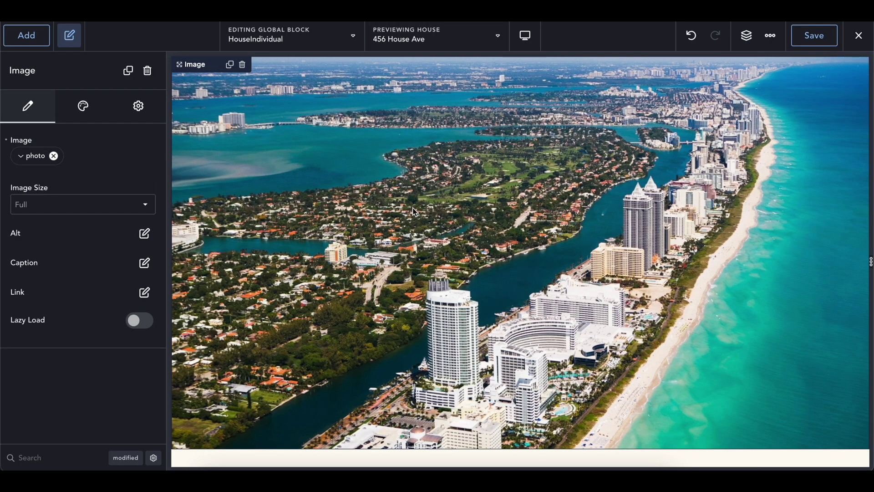
{"action": "right_click", "coordinate": [344, 461]}
{"action": "left_click", "coordinate": [382, 362]}
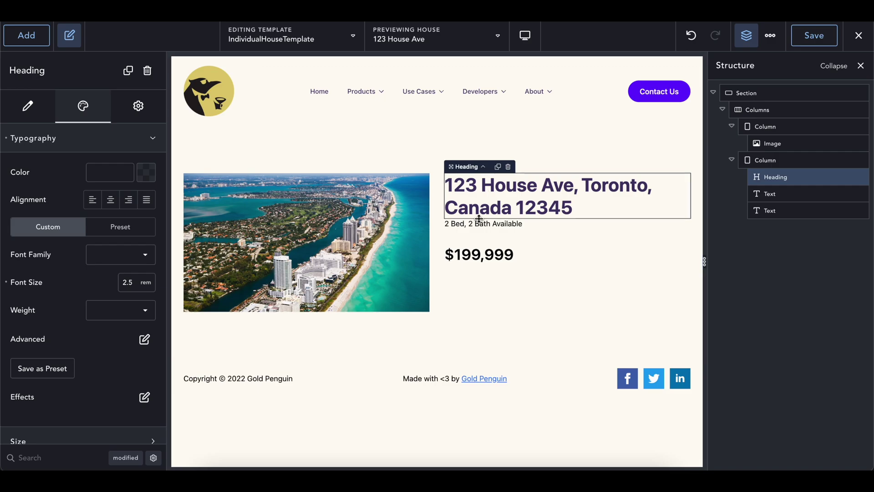
Paste the $999,999 price below '7 Bed, 23 Baths Available' and save the block
{"action": "left_click", "coordinate": [480, 223]}
{"action": "right_click", "coordinate": [480, 223]}
{"action": "left_click", "coordinate": [489, 231]}
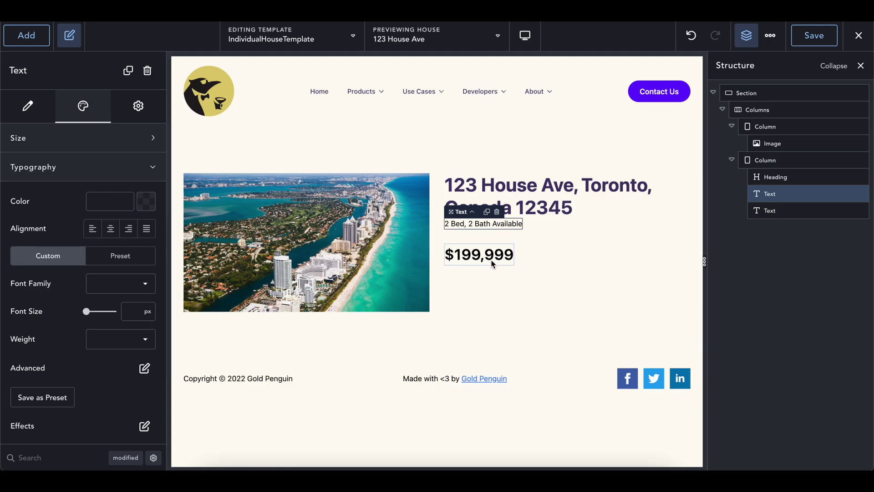
{"action": "right_click", "coordinate": [490, 258]}
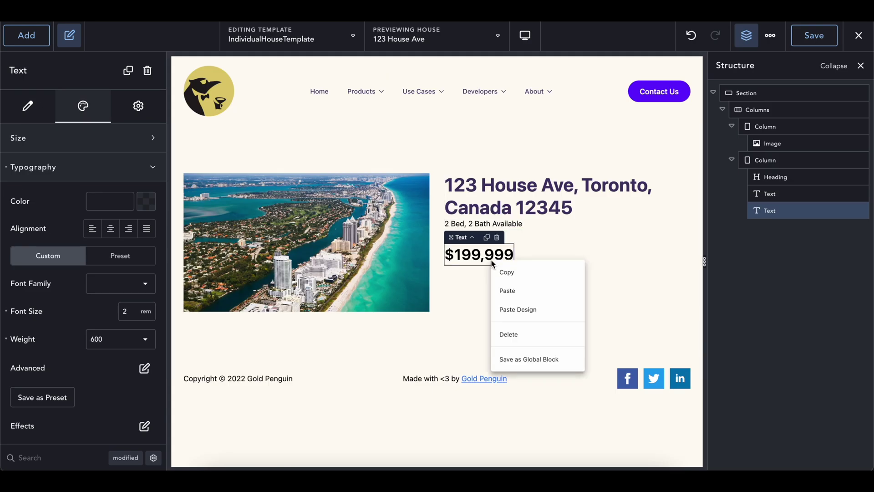
{"action": "left_click", "coordinate": [502, 271]}
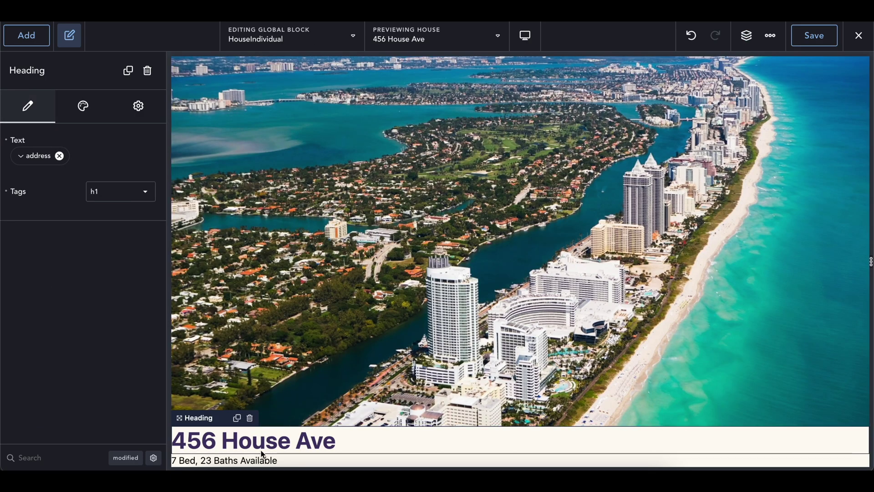
{"action": "left_click", "coordinate": [258, 461]}
{"action": "right_click", "coordinate": [257, 461]}
{"action": "left_click", "coordinate": [288, 363]}
{"action": "scroll", "coordinate": [288, 363], "scroll_direction": "down", "scroll_amount": 2}
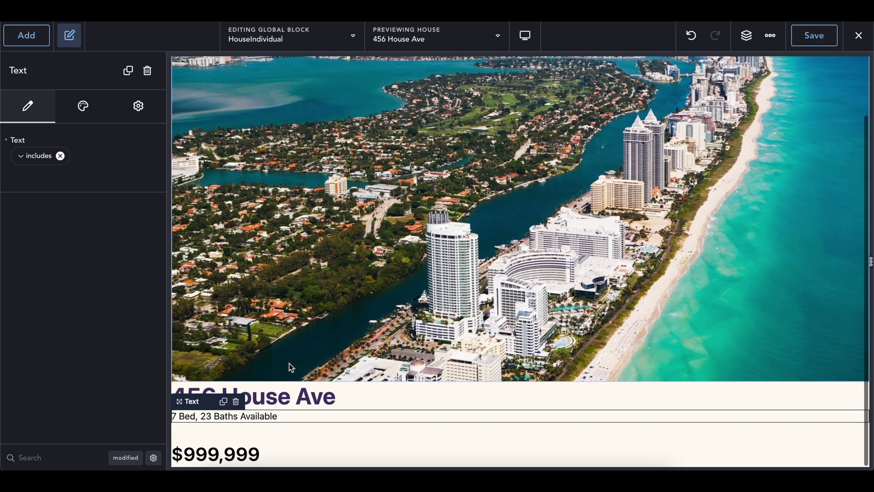
{"action": "scroll", "coordinate": [354, 372], "scroll_direction": "up", "scroll_amount": 2}
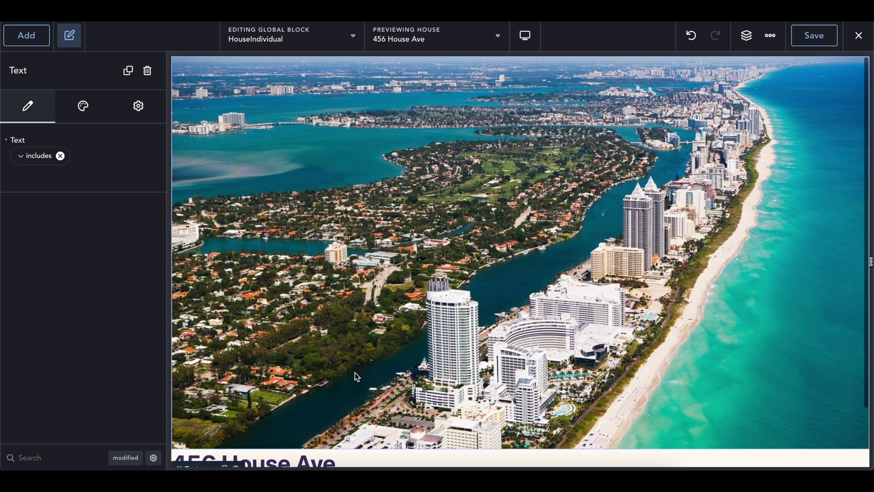
{"action": "left_click", "coordinate": [818, 36]}
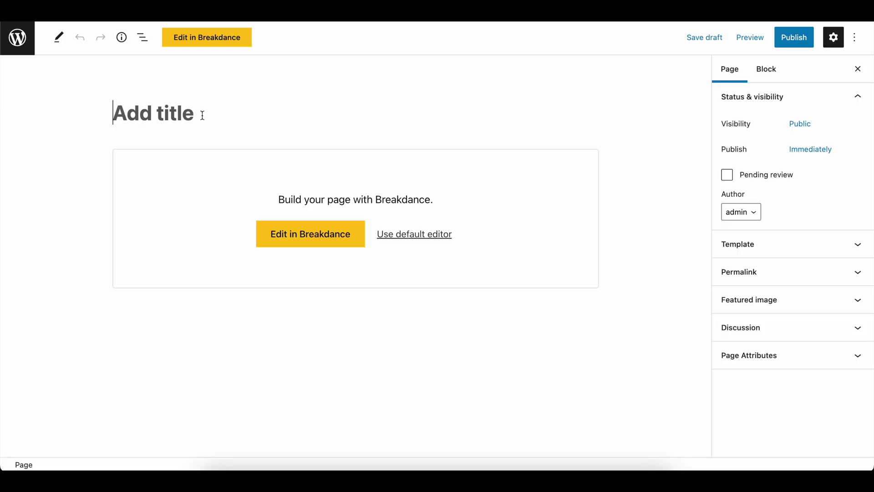
Title the new page 'All Of The Houses', publish it, and open it in Breakdance
{"action": "left_click", "coordinate": [203, 115]}
{"action": "type", "text": "All"}
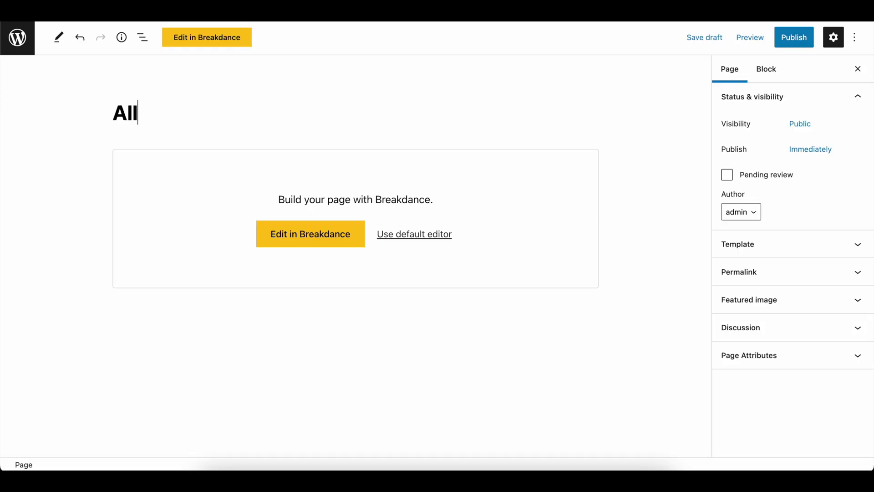
{"action": "type", "text": " of The Houses"}
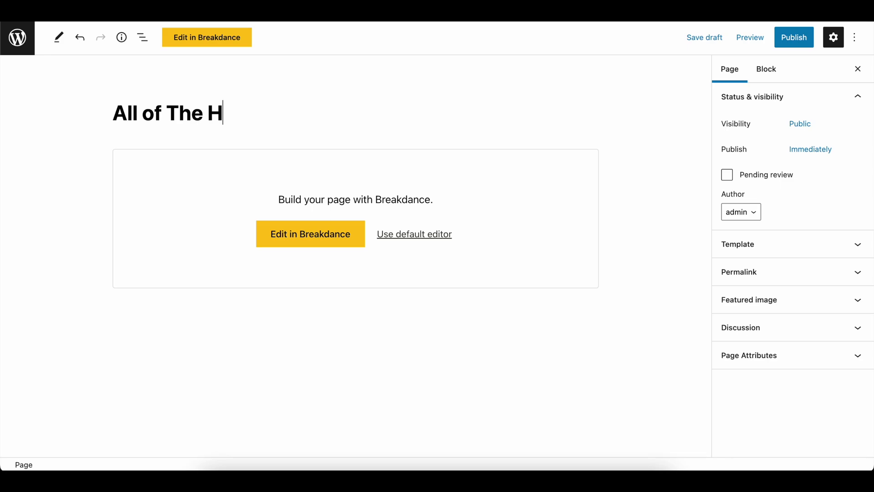
{"action": "left_click", "coordinate": [153, 113]}
{"action": "key", "text": "BackSpace"}
{"action": "type", "text": "O"}
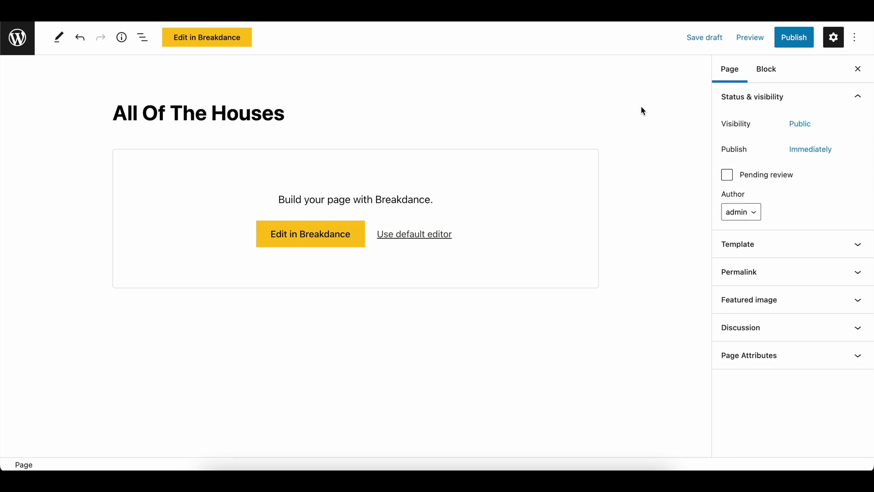
{"action": "left_click", "coordinate": [793, 38]}
{"action": "left_click", "coordinate": [769, 38]}
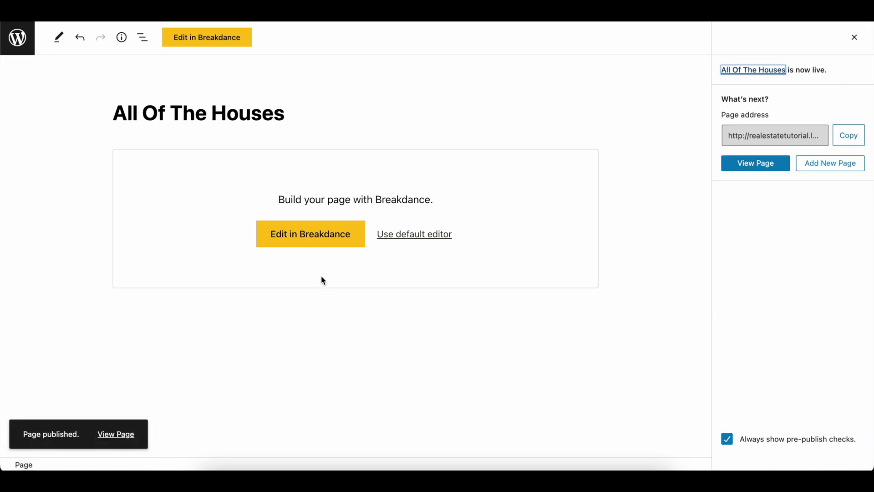
{"action": "left_click", "coordinate": [311, 236]}
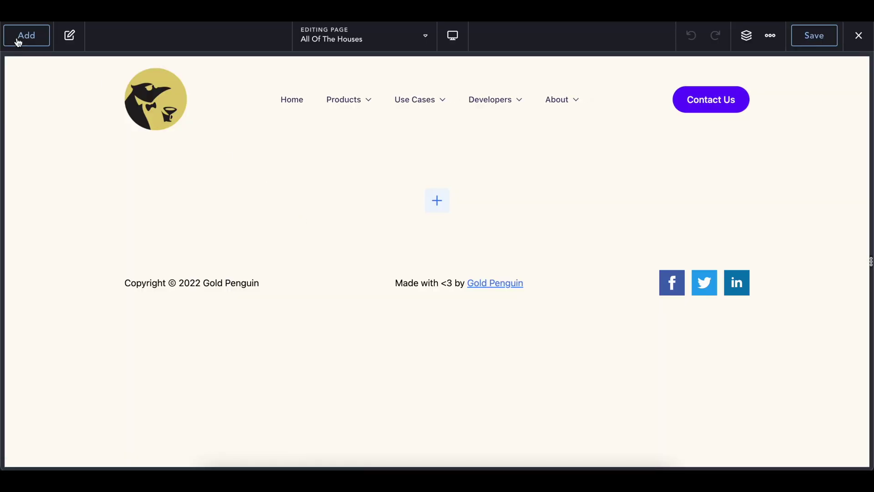
Add a Post Loop Builder to the page that repeats the HouseIndividual global block
{"action": "left_click", "coordinate": [19, 43]}
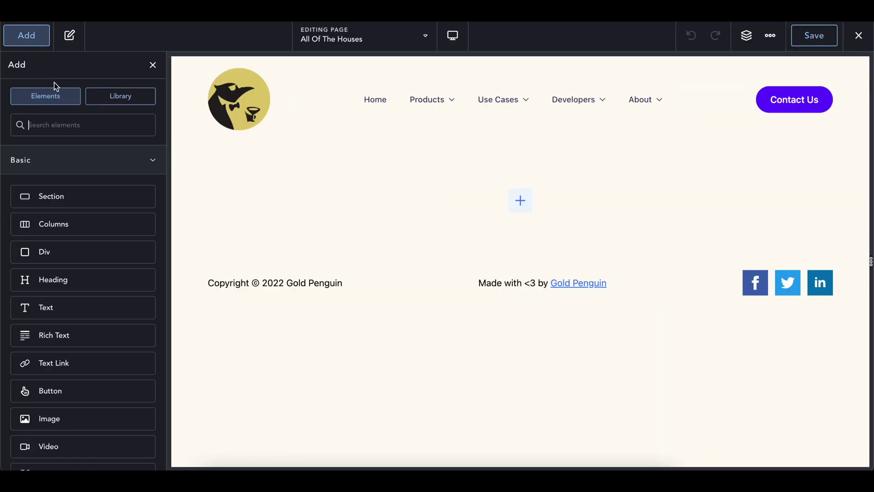
{"action": "left_click", "coordinate": [78, 121]}
{"action": "type", "text": "loop"}
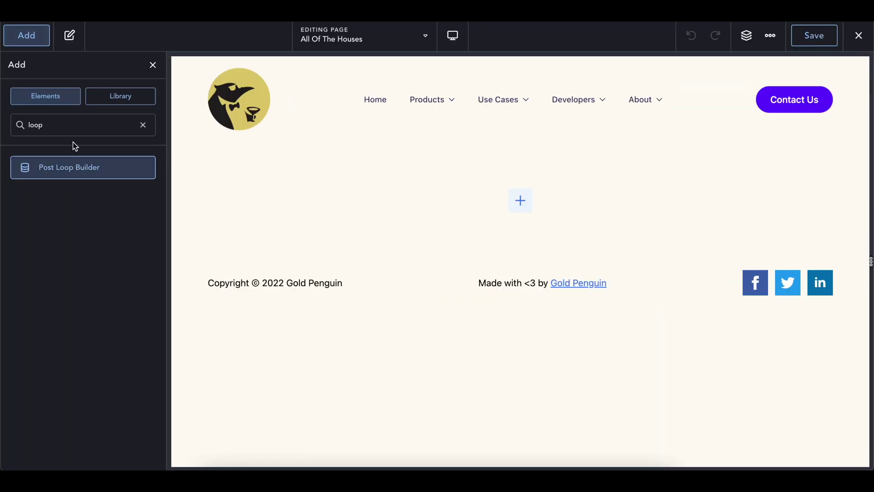
{"action": "left_click", "coordinate": [50, 173]}
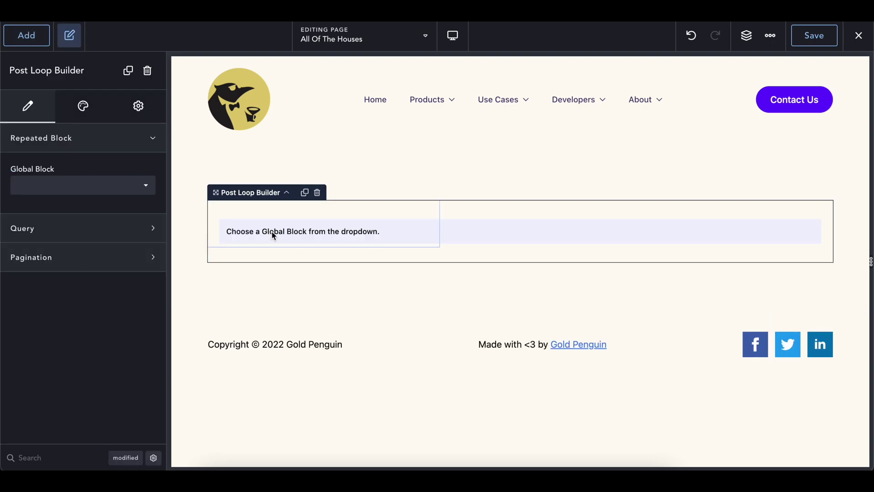
{"action": "left_click", "coordinate": [130, 192]}
{"action": "left_click", "coordinate": [90, 195]}
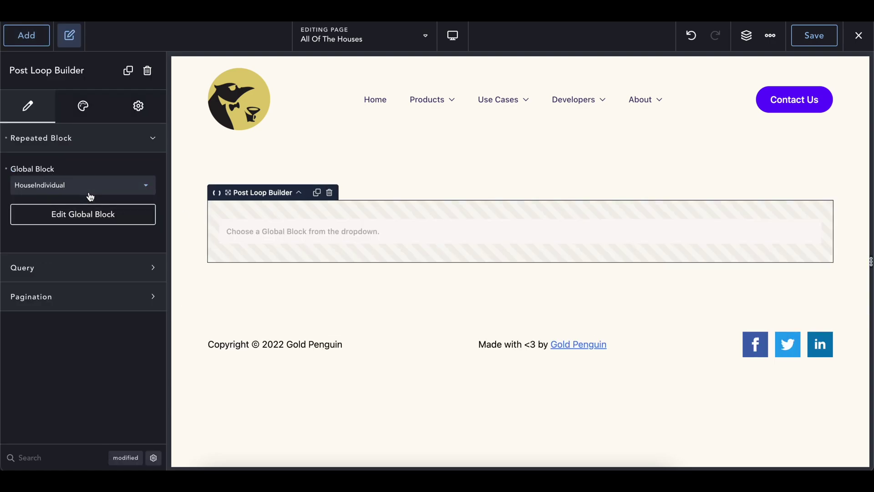
{"action": "scroll", "coordinate": [343, 339], "scroll_direction": "down", "scroll_amount": 5}
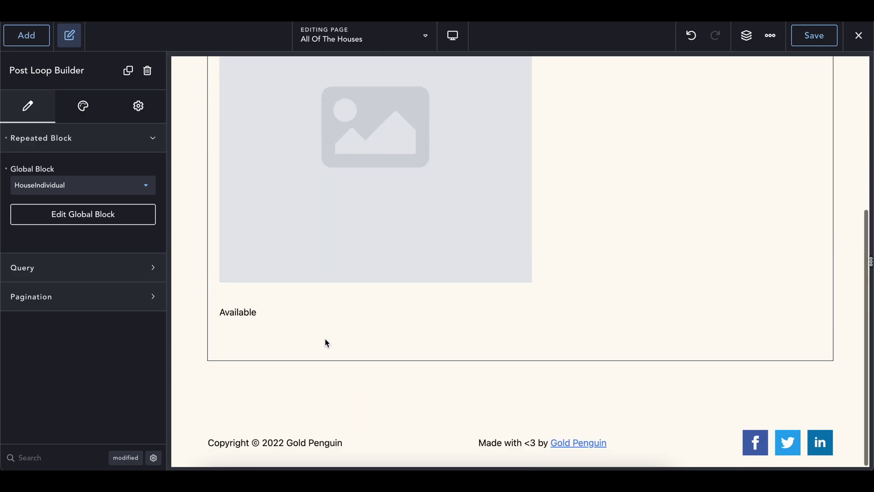
{"action": "scroll", "coordinate": [301, 351], "scroll_direction": "up", "scroll_amount": 5}
{"action": "scroll", "coordinate": [262, 284], "scroll_direction": "down", "scroll_amount": 3}
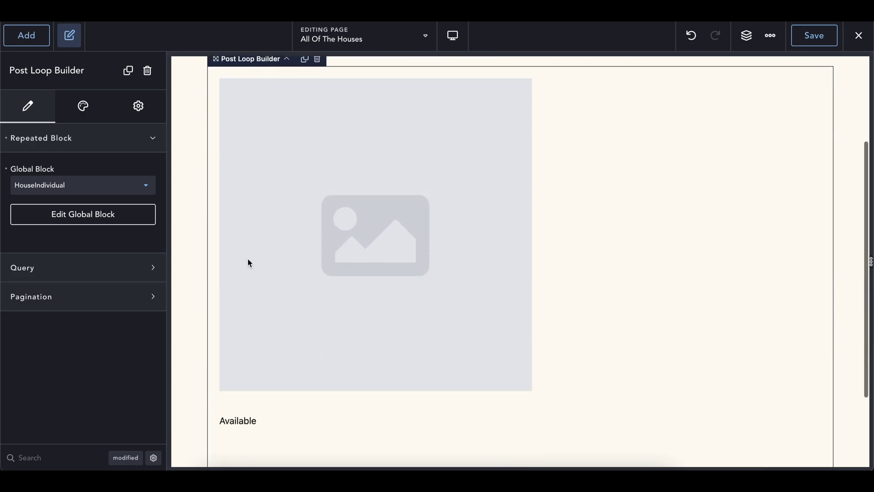
Give the loop a custom query including only Houses posts instead of Posts
{"action": "left_click", "coordinate": [102, 267]}
{"action": "left_click", "coordinate": [38, 329]}
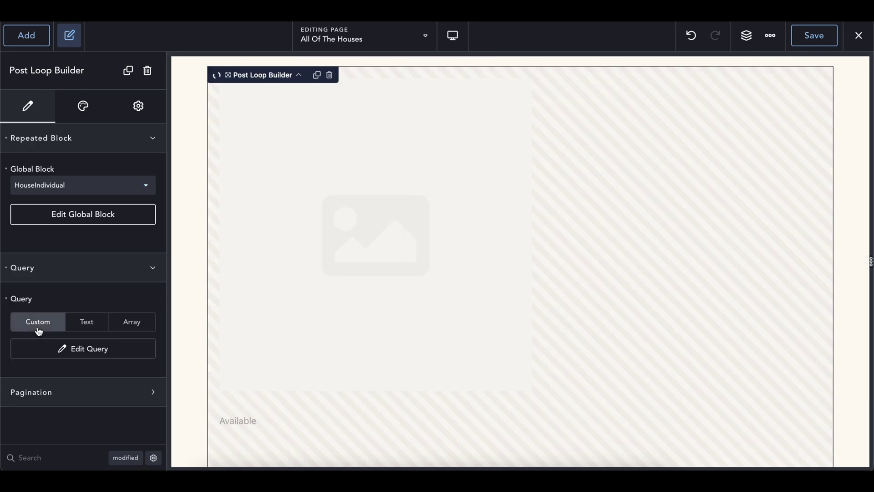
{"action": "left_click", "coordinate": [73, 349]}
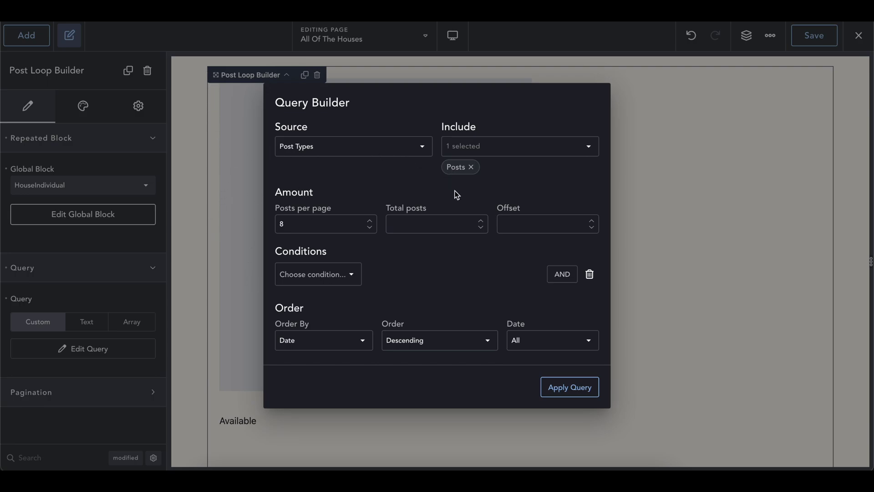
{"action": "left_click", "coordinate": [471, 167]}
{"action": "left_click", "coordinate": [476, 138]}
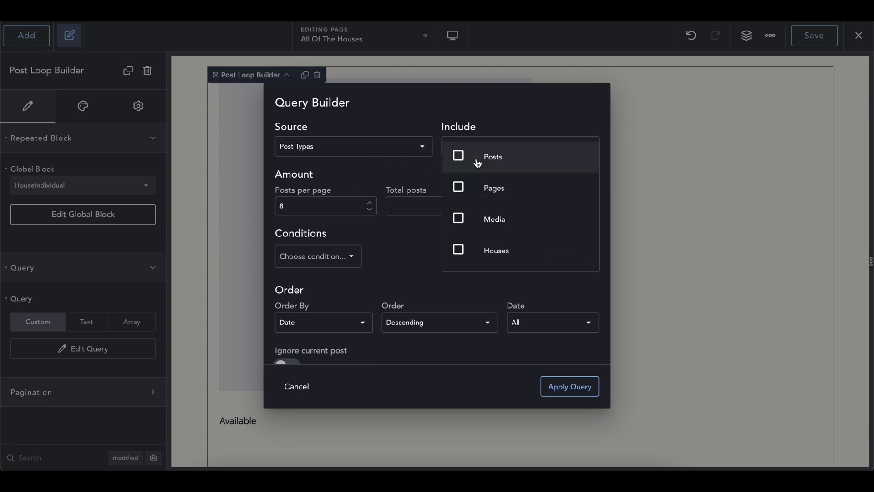
{"action": "left_click", "coordinate": [492, 255]}
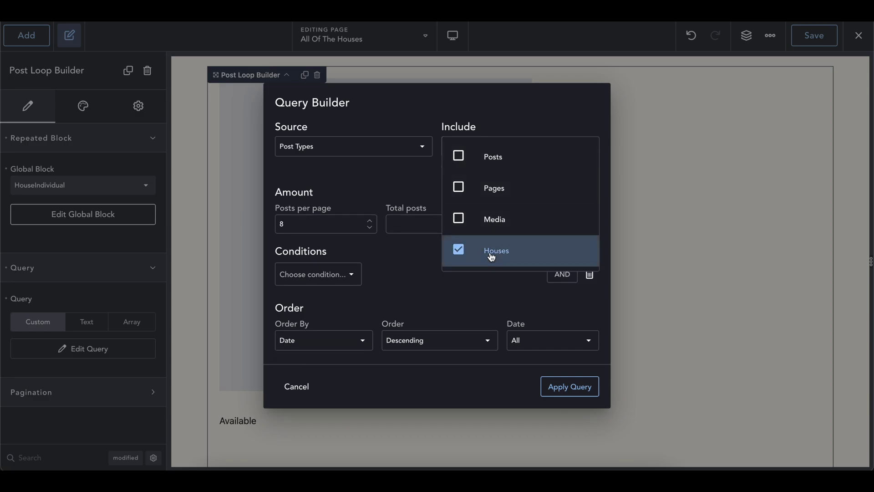
{"action": "left_click", "coordinate": [439, 111]}
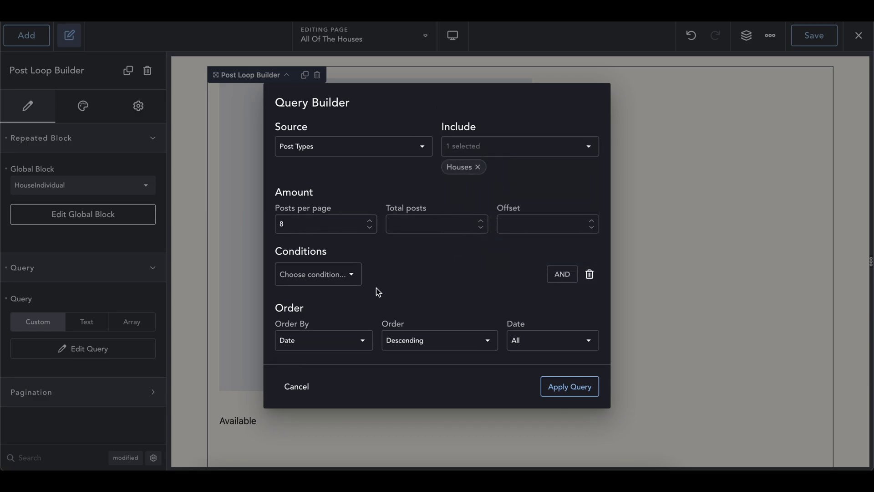
{"action": "left_click", "coordinate": [570, 386]}
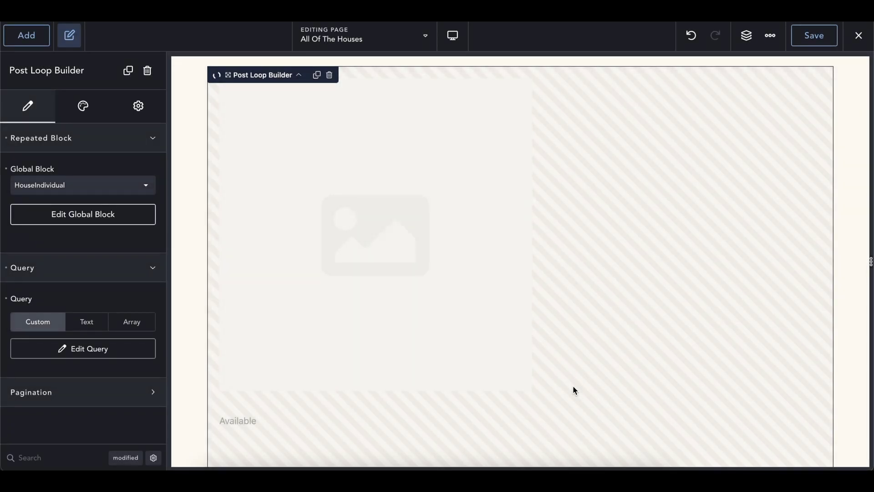
{"action": "scroll", "coordinate": [530, 260], "scroll_direction": "down", "scroll_amount": 8}
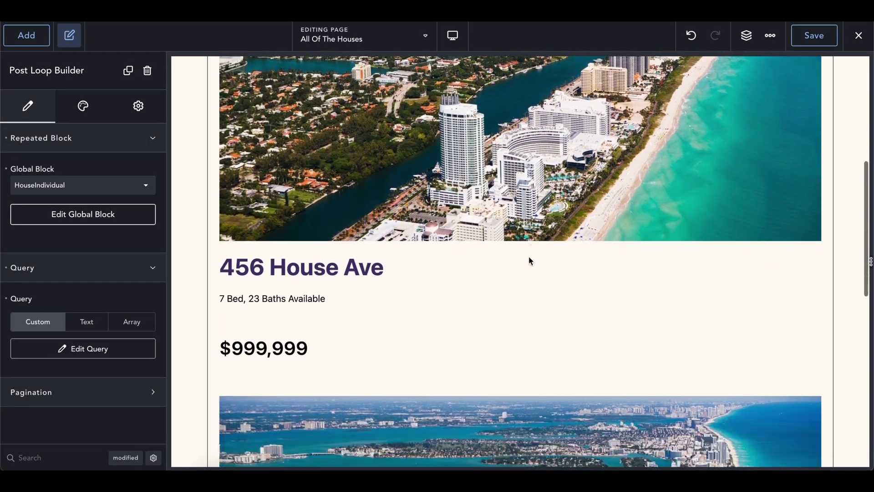
{"action": "scroll", "coordinate": [529, 260], "scroll_direction": "down", "scroll_amount": 5}
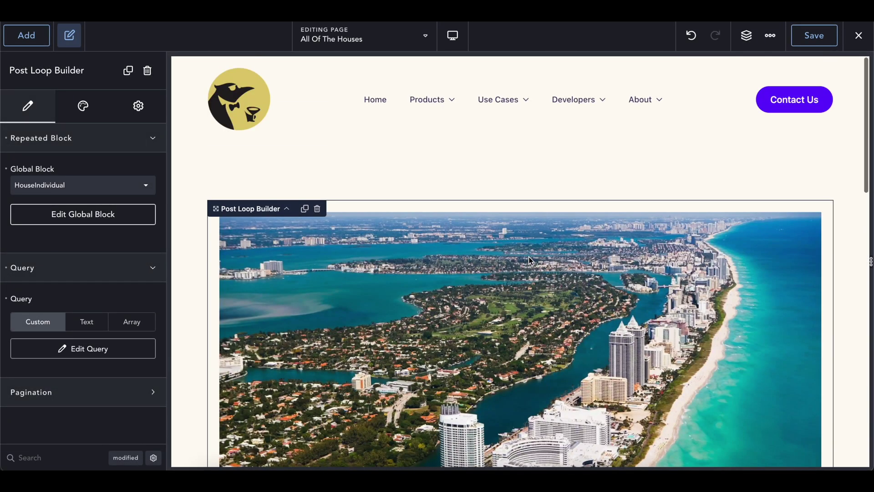
{"action": "scroll", "coordinate": [529, 260], "scroll_direction": "down", "scroll_amount": 5}
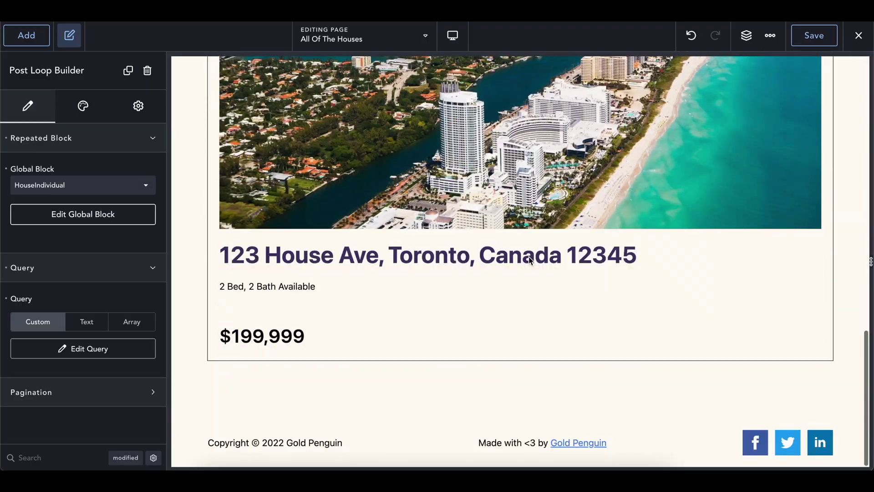
{"action": "scroll", "coordinate": [377, 296], "scroll_direction": "down", "scroll_amount": 5}
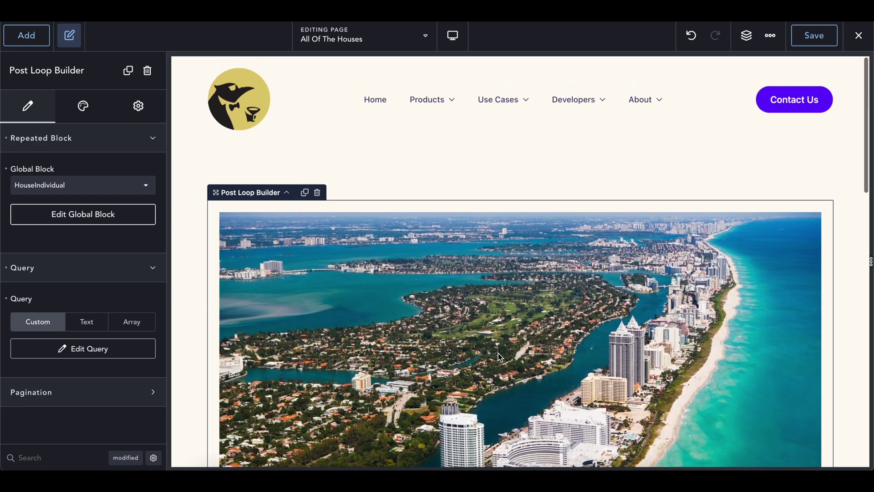
{"action": "scroll", "coordinate": [507, 311], "scroll_direction": "down", "scroll_amount": 5}
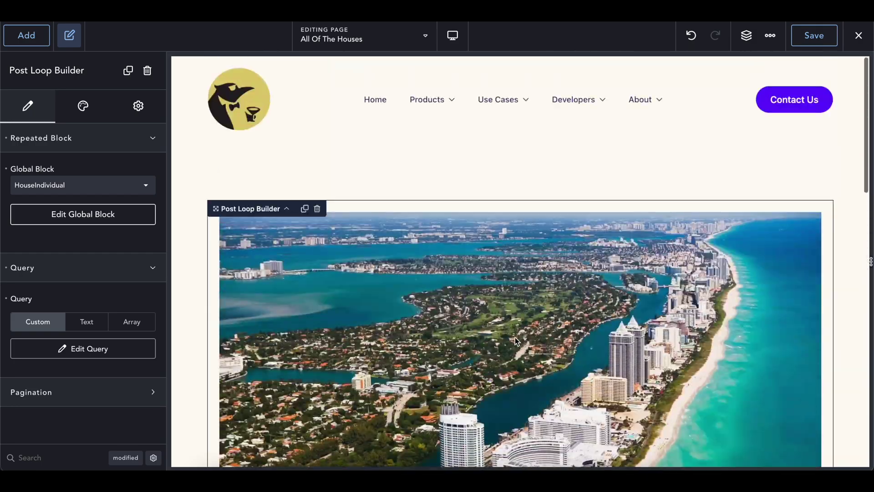
{"action": "scroll", "coordinate": [507, 311], "scroll_direction": "down", "scroll_amount": 5}
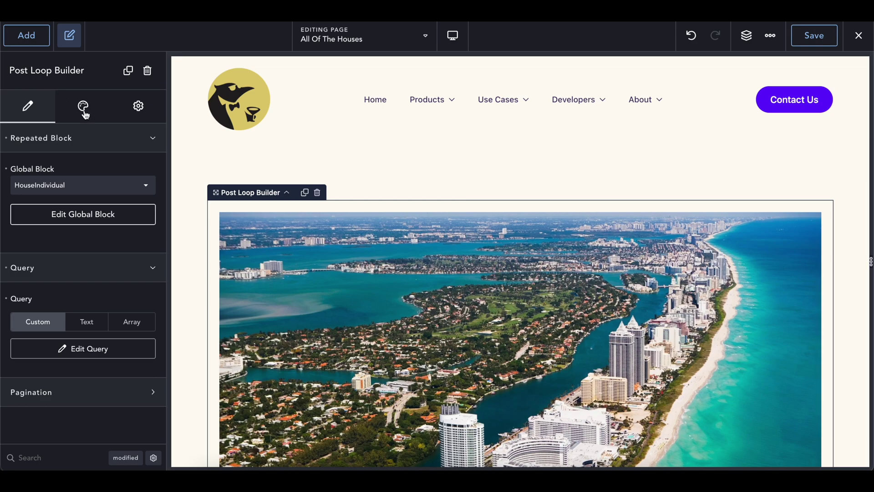
Switch the post loop to a grid layout with 3 items per row
{"action": "left_click", "coordinate": [99, 116]}
{"action": "left_click", "coordinate": [100, 138]}
{"action": "left_click", "coordinate": [106, 203]}
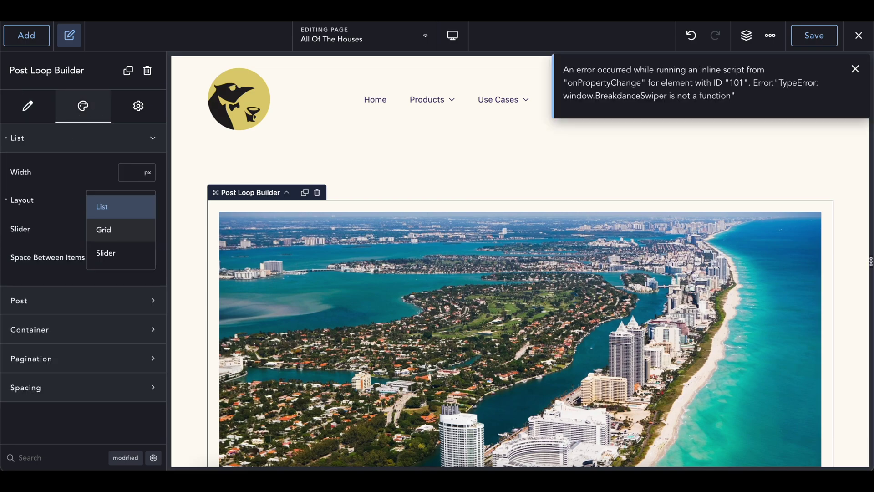
{"action": "left_click", "coordinate": [103, 229]}
{"action": "scroll", "coordinate": [394, 320], "scroll_direction": "down", "scroll_amount": 5}
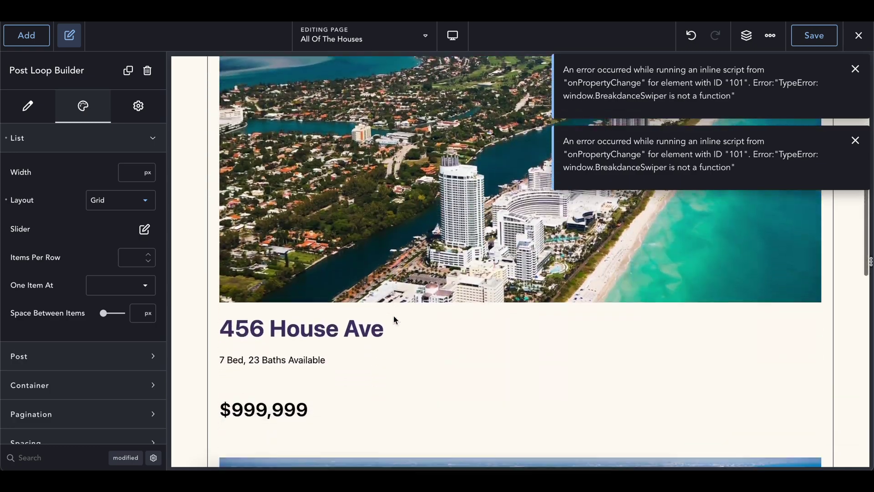
{"action": "scroll", "coordinate": [394, 318], "scroll_direction": "down", "scroll_amount": 5}
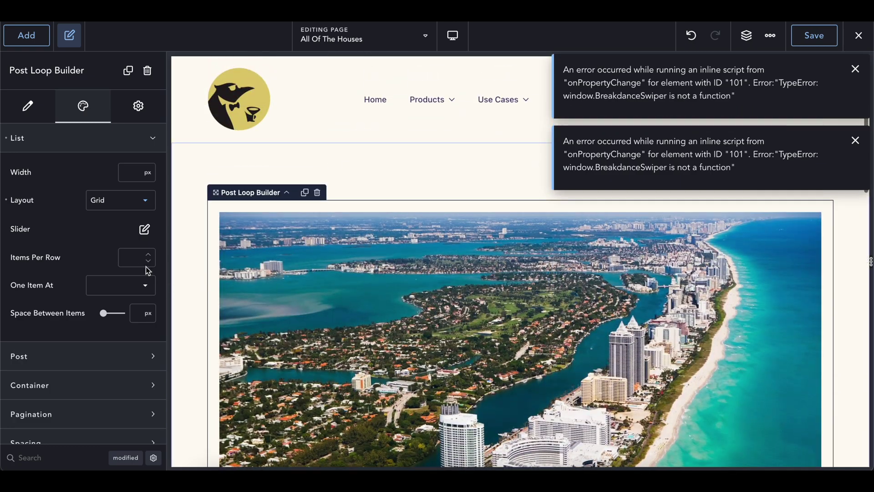
{"action": "left_click", "coordinate": [132, 257]}
{"action": "type", "text": "3"}
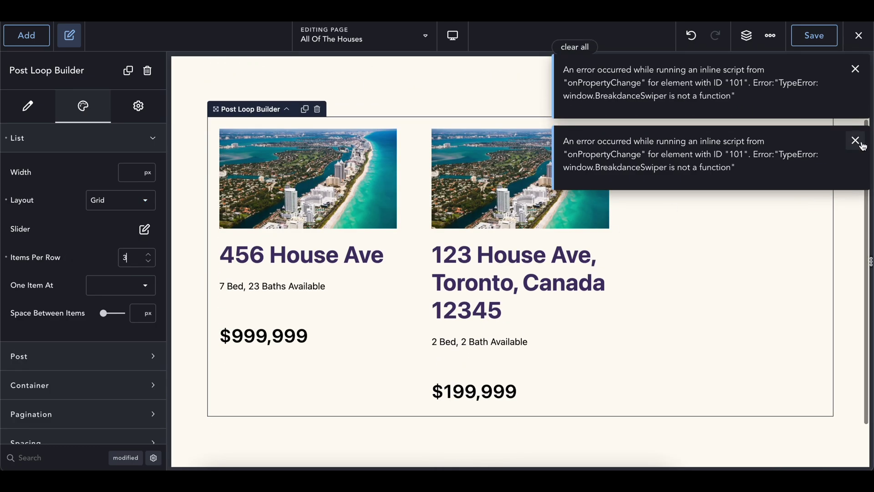
Dismiss both error notices and review the 456 and 123 House Ave cards
{"action": "left_click", "coordinate": [861, 144]}
{"action": "left_click", "coordinate": [855, 70]}
{"action": "scroll", "coordinate": [656, 182], "scroll_direction": "up", "scroll_amount": 2}
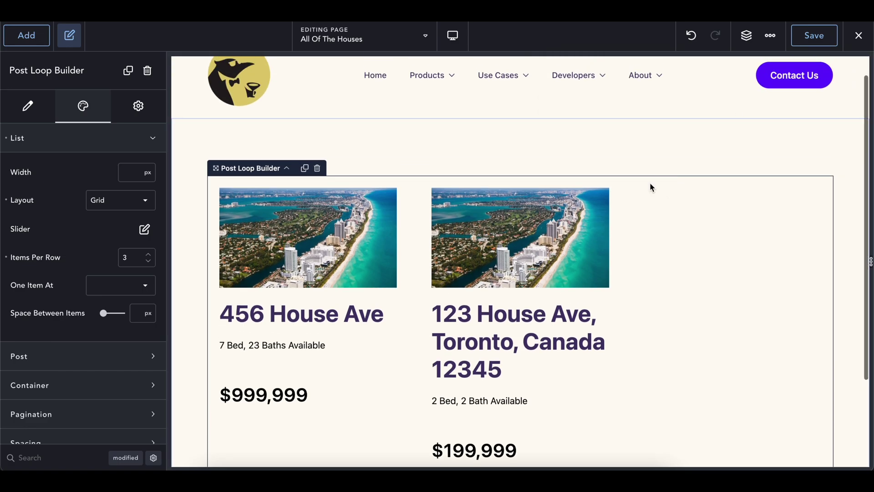
{"action": "scroll", "coordinate": [579, 369], "scroll_direction": "down", "scroll_amount": 2}
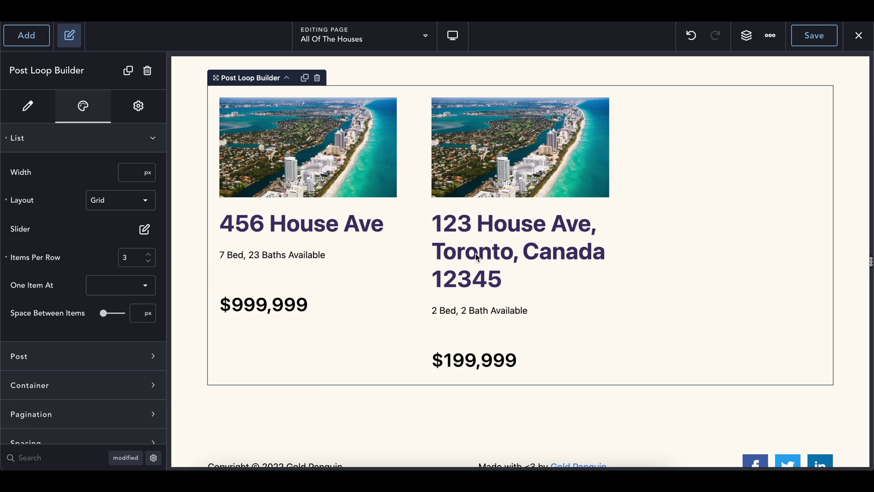
{"action": "scroll", "coordinate": [591, 258], "scroll_direction": "up", "scroll_amount": 1}
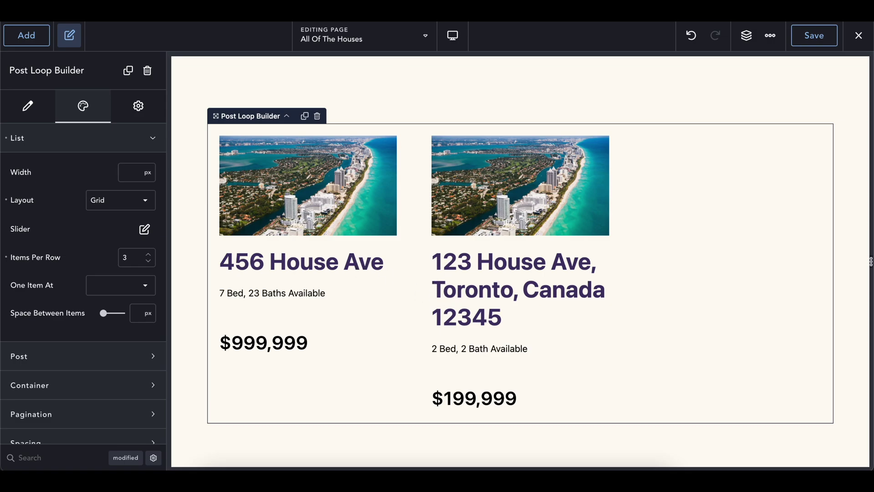
Open the HouseIndividual block from a card and make the address heading an h2
{"action": "double_click", "coordinate": [448, 261]}
{"action": "left_click", "coordinate": [281, 401]}
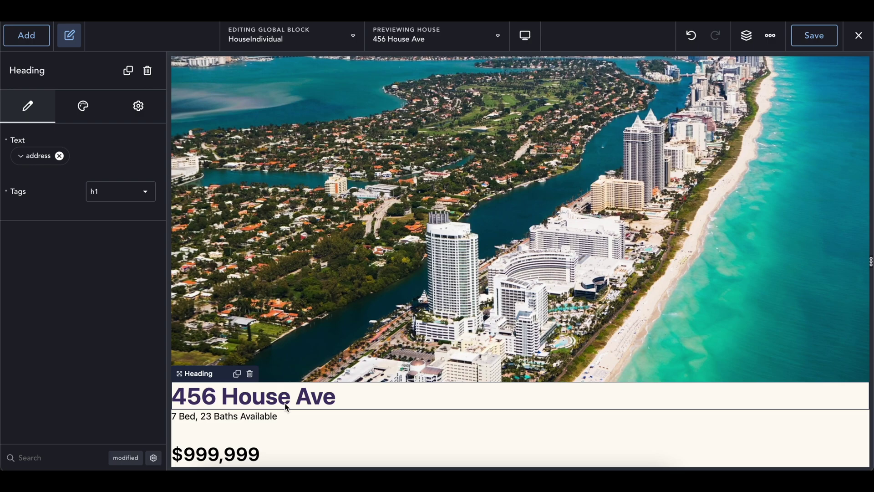
{"action": "left_click", "coordinate": [98, 194]}
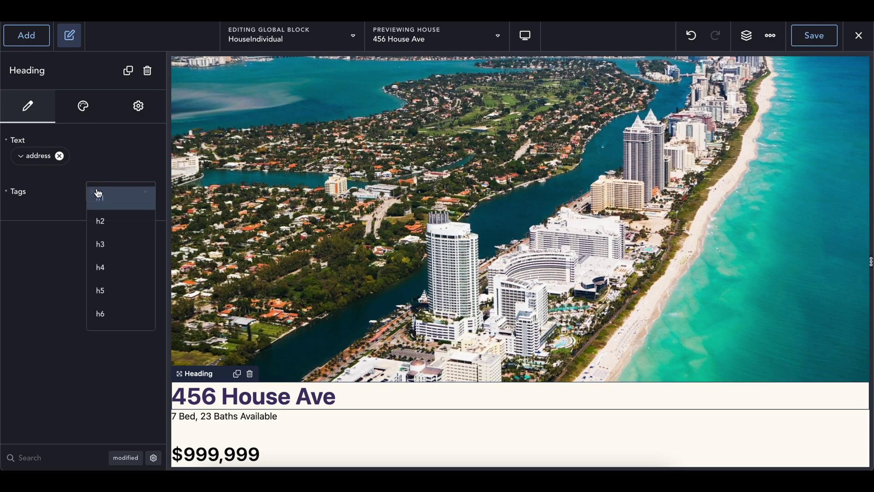
{"action": "left_click", "coordinate": [100, 221]}
{"action": "left_click", "coordinate": [188, 435]}
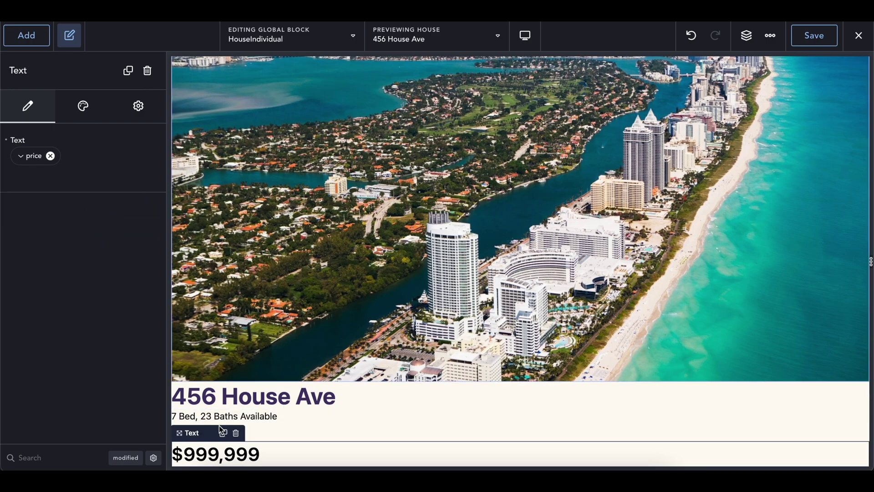
Set the address heading's font size to 1.8 rem
{"action": "left_click", "coordinate": [245, 396]}
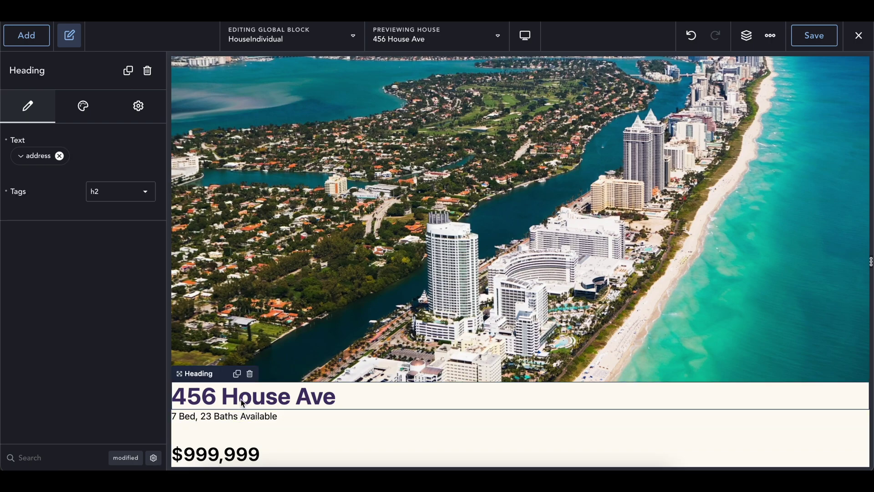
{"action": "left_click", "coordinate": [75, 111]}
{"action": "left_click", "coordinate": [81, 143]}
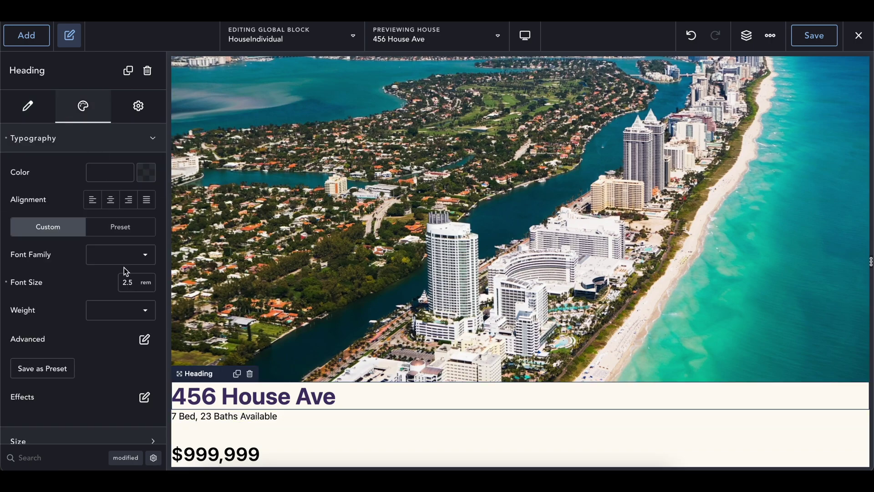
{"action": "double_click", "coordinate": [127, 282]}
{"action": "type", "text": "1"}
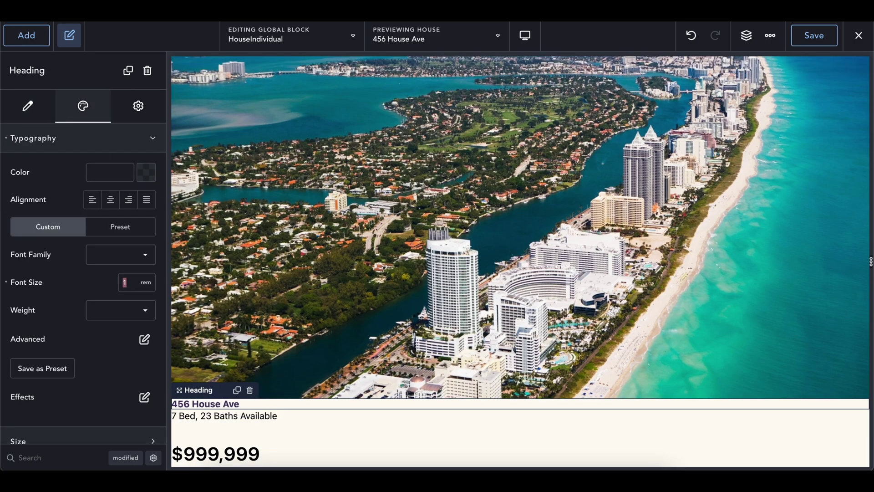
{"action": "type", "text": ".8"}
Set the $999,999 price font size to 1.2 rem and save the block
{"action": "left_click", "coordinate": [245, 455]}
{"action": "left_click", "coordinate": [91, 120]}
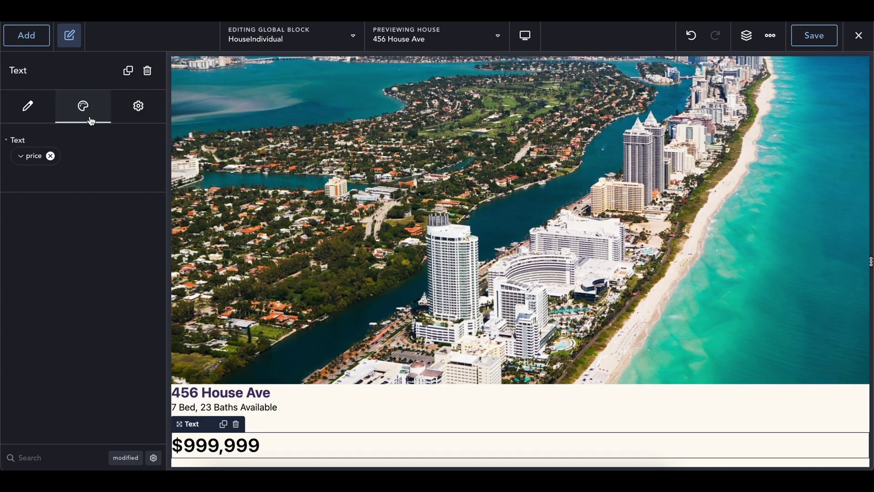
{"action": "left_click", "coordinate": [86, 166]}
{"action": "double_click", "coordinate": [128, 312]}
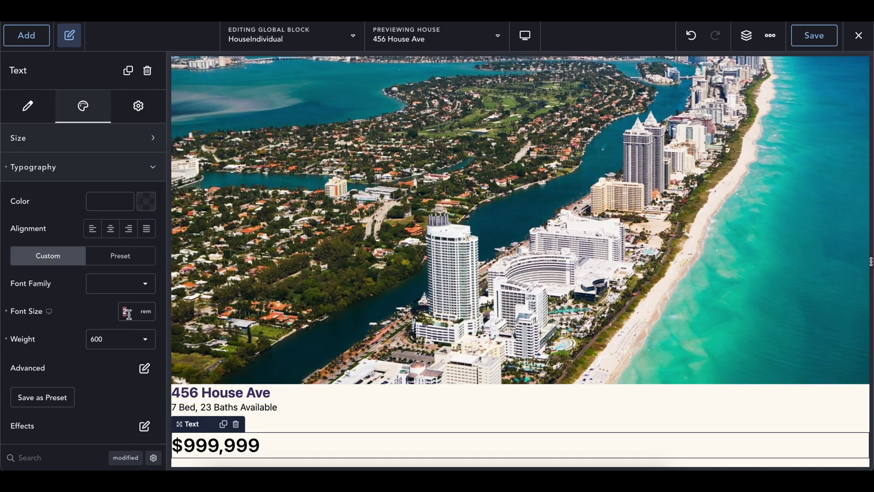
{"action": "type", "text": "1.2"}
{"action": "left_click", "coordinate": [255, 402]}
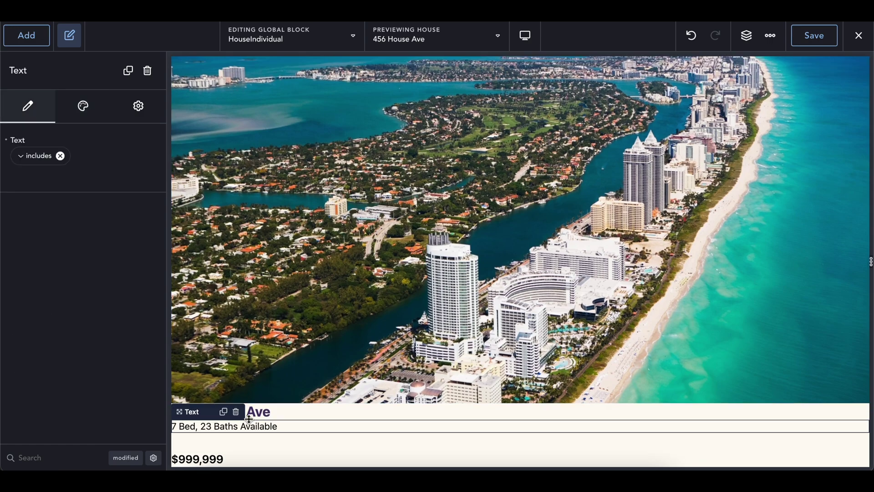
{"action": "left_click", "coordinate": [91, 120]}
{"action": "left_click", "coordinate": [86, 167]}
{"action": "left_click", "coordinate": [146, 168]}
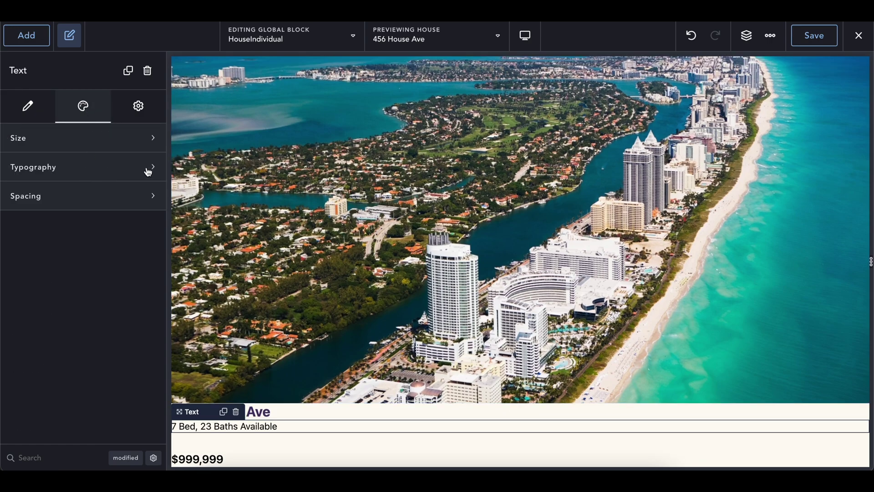
{"action": "left_click", "coordinate": [801, 39]}
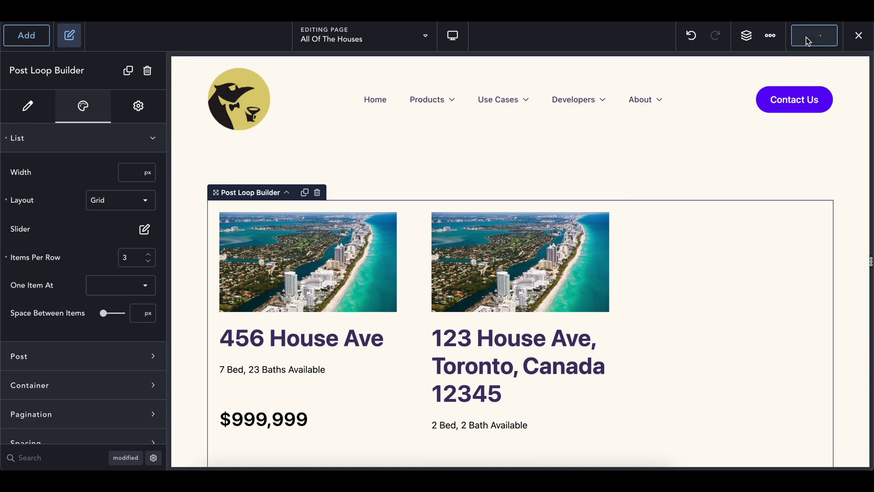
Return to the live All Of The Houses page and review the two smaller-text house cards
{"action": "left_click", "coordinate": [855, 40]}
{"action": "left_click", "coordinate": [819, 62]}
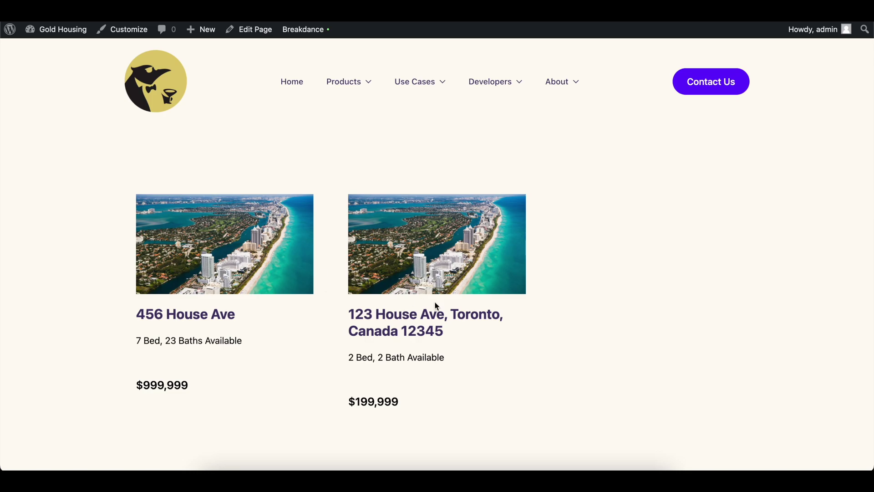
{"action": "scroll", "coordinate": [146, 311], "scroll_direction": "down", "scroll_amount": 2}
{"action": "scroll", "coordinate": [145, 311], "scroll_direction": "up", "scroll_amount": 2}
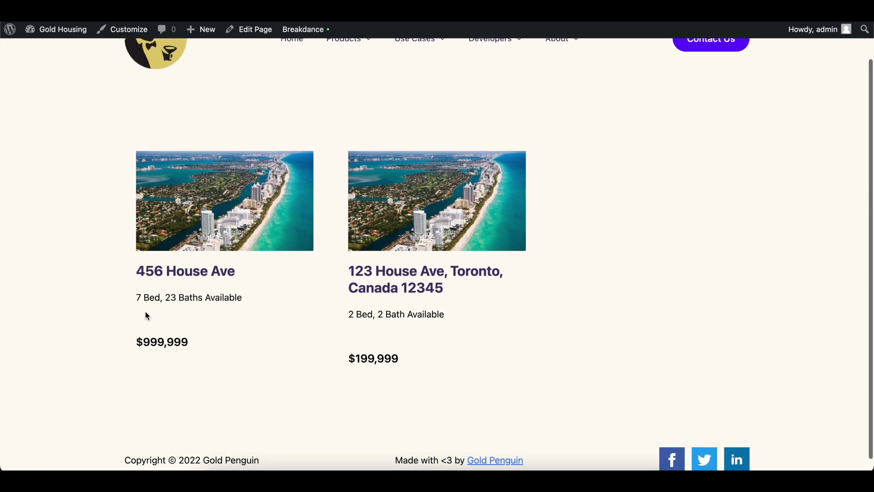
{"action": "left_click_drag", "start_coordinate": [120, 196], "coordinate": [151, 273]}
{"action": "left_click", "coordinate": [230, 405]}
{"action": "left_click", "coordinate": [206, 291]}
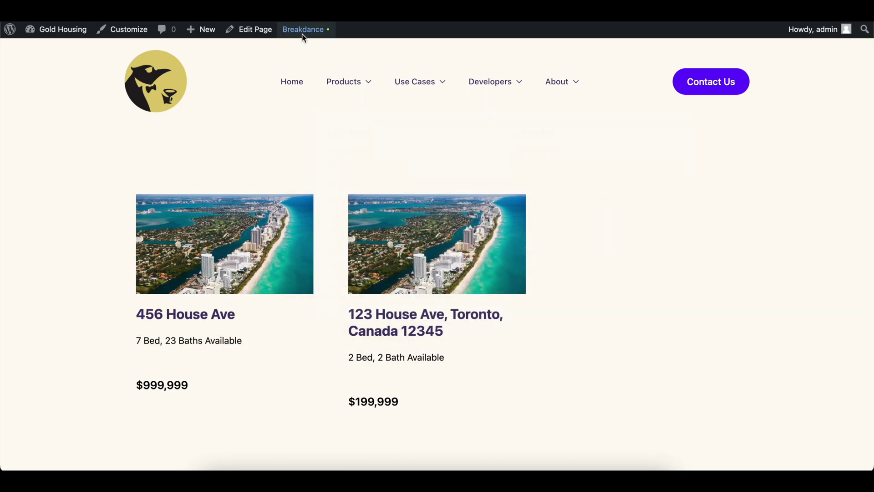
{"action": "mouse_move", "coordinate": [304, 38]}
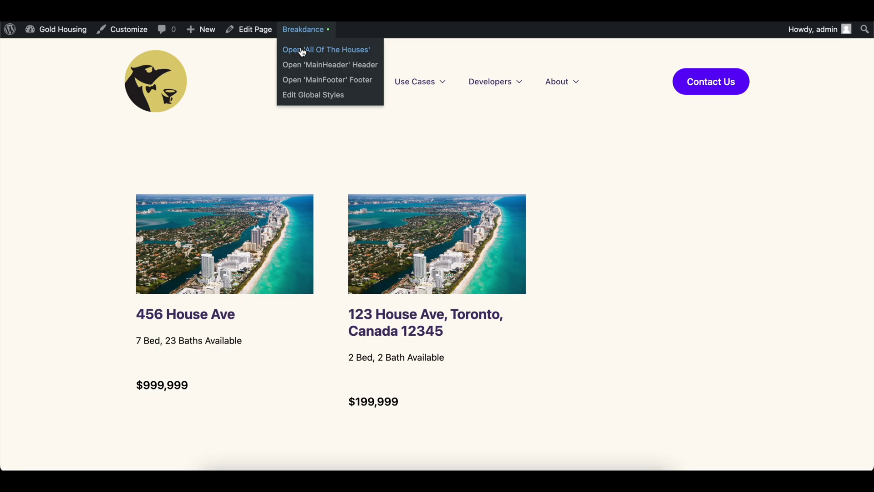
Give each post loop card a pale purple #E8DDFF background
{"action": "left_click", "coordinate": [302, 52]}
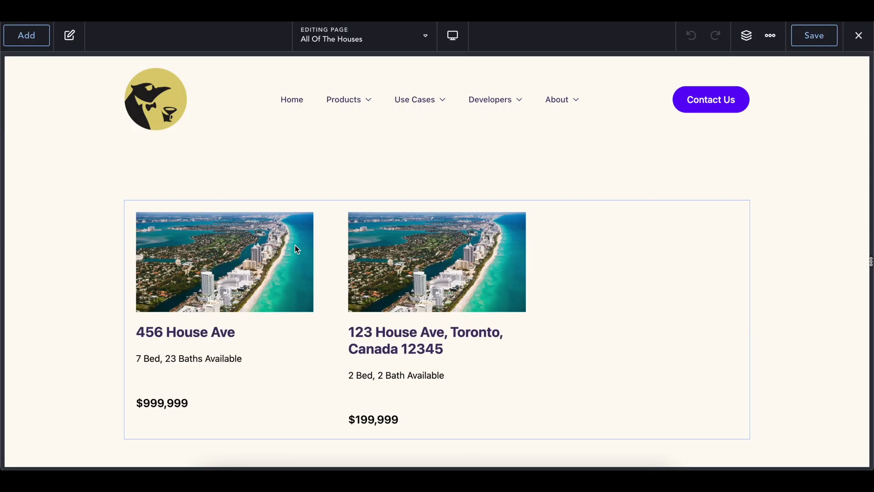
{"action": "left_click", "coordinate": [295, 245]}
{"action": "left_click", "coordinate": [93, 112]}
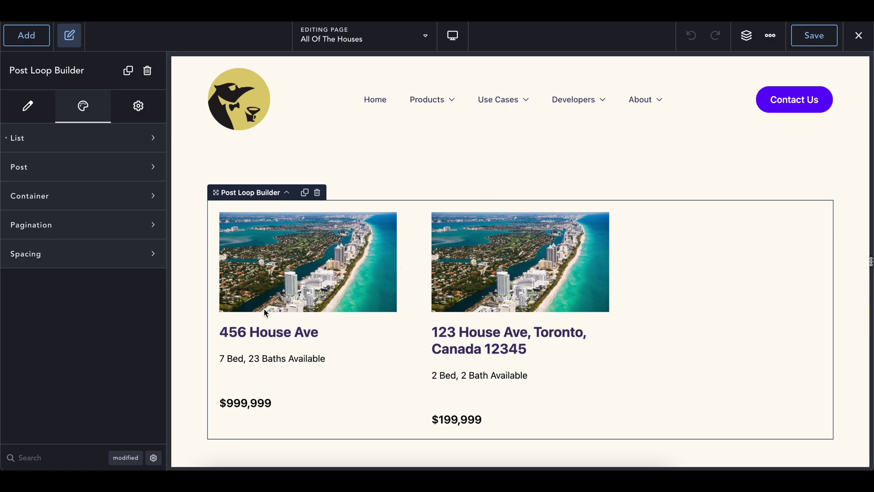
{"action": "left_click", "coordinate": [120, 164]}
{"action": "left_click", "coordinate": [146, 201]}
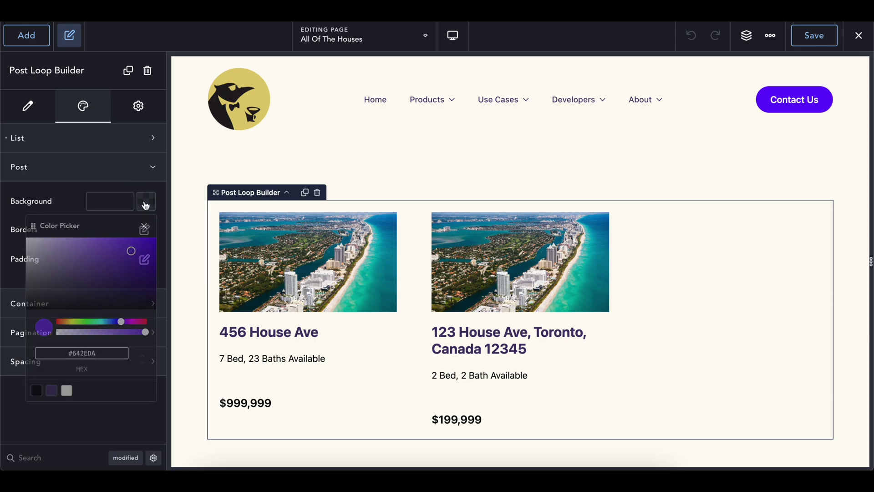
{"action": "left_click", "coordinate": [87, 279]}
{"action": "left_click", "coordinate": [63, 251]}
{"action": "mouse_move", "coordinate": [63, 251]}
{"action": "left_mouse_down"}
{"action": "mouse_move", "coordinate": [45, 236]}
{"action": "mouse_move", "coordinate": [53, 255]}
{"action": "mouse_move", "coordinate": [99, 295]}
{"action": "mouse_move", "coordinate": [128, 247]}
{"action": "mouse_move", "coordinate": [44, 224]}
{"action": "left_mouse_up"}
{"action": "left_click", "coordinate": [140, 207]}
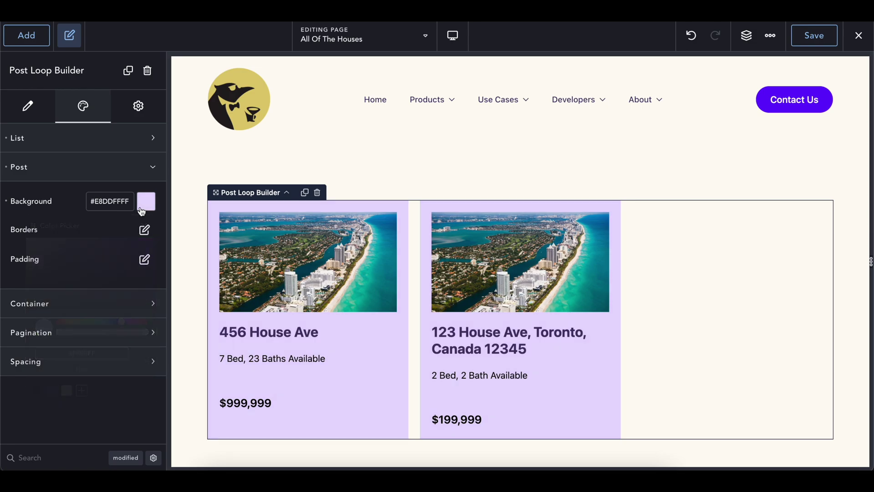
Add a soft drop shadow (X 5, Y 20, blur 75, spread 0) to the cards
{"action": "left_click", "coordinate": [144, 231]}
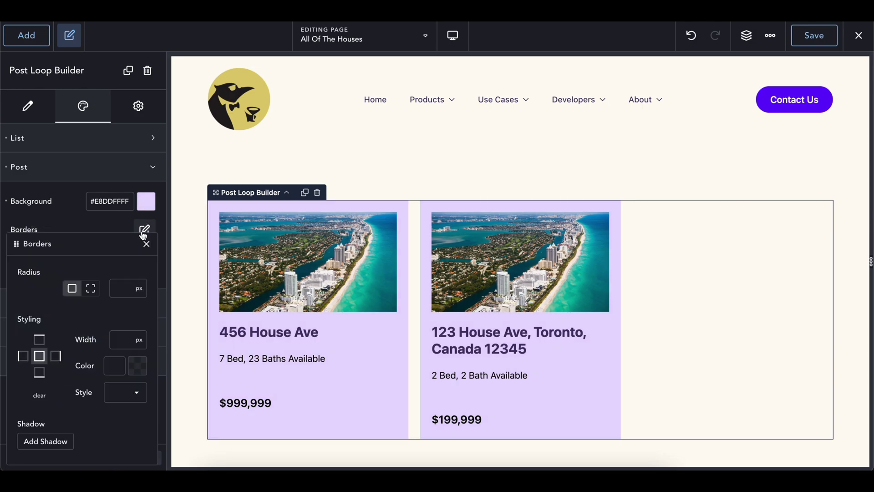
{"action": "left_click", "coordinate": [56, 441]}
{"action": "scroll", "coordinate": [52, 425], "scroll_direction": "down", "scroll_amount": 1}
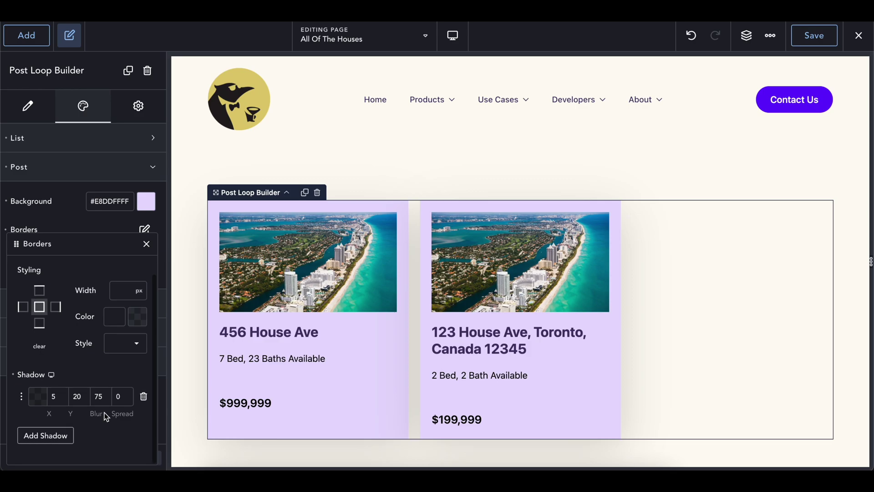
{"action": "scroll", "coordinate": [703, 314], "scroll_direction": "down", "scroll_amount": 2}
{"action": "left_click", "coordinate": [706, 300]}
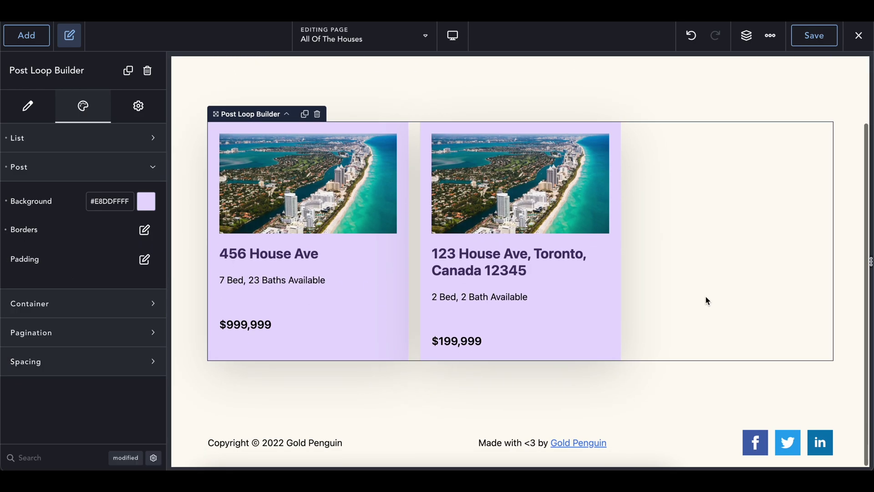
{"action": "left_click", "coordinate": [773, 56]}
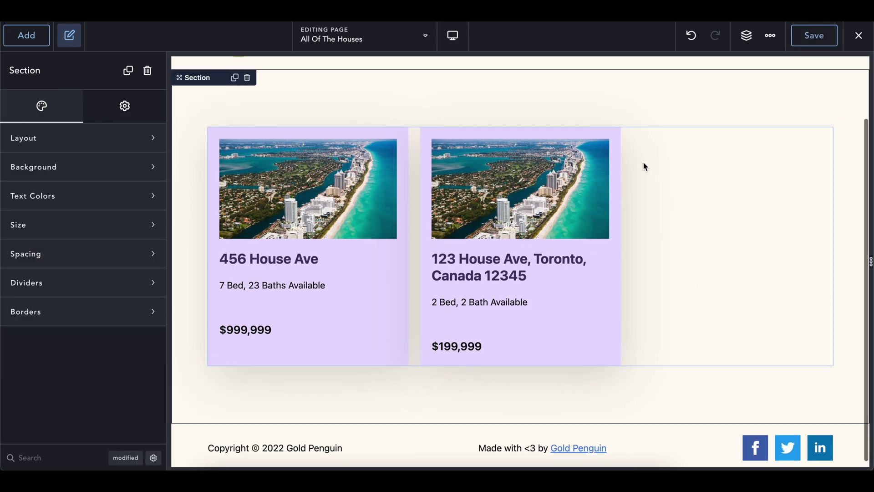
{"action": "scroll", "coordinate": [643, 166], "scroll_direction": "up", "scroll_amount": 2}
{"action": "mouse_move", "coordinate": [860, 37]}
{"action": "left_click", "coordinate": [817, 66]}
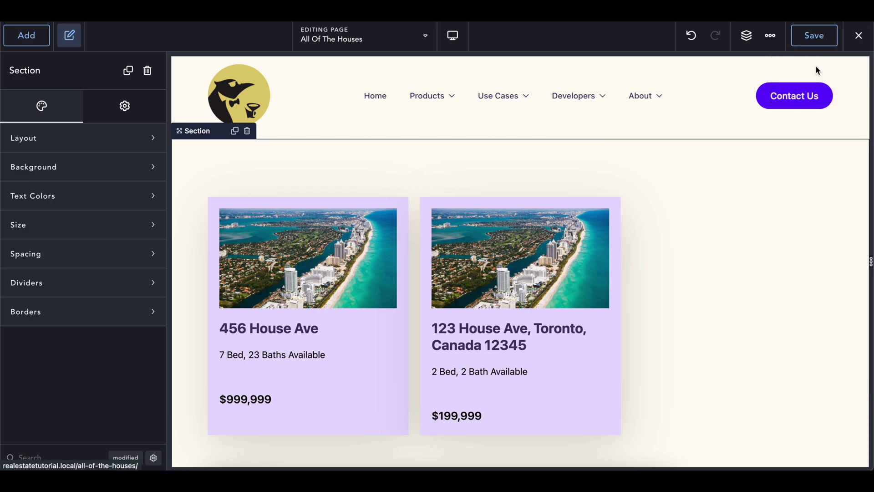
Scroll the live page to check the purple, shadowed house cards
{"action": "scroll", "coordinate": [519, 246], "scroll_direction": "down", "scroll_amount": 2}
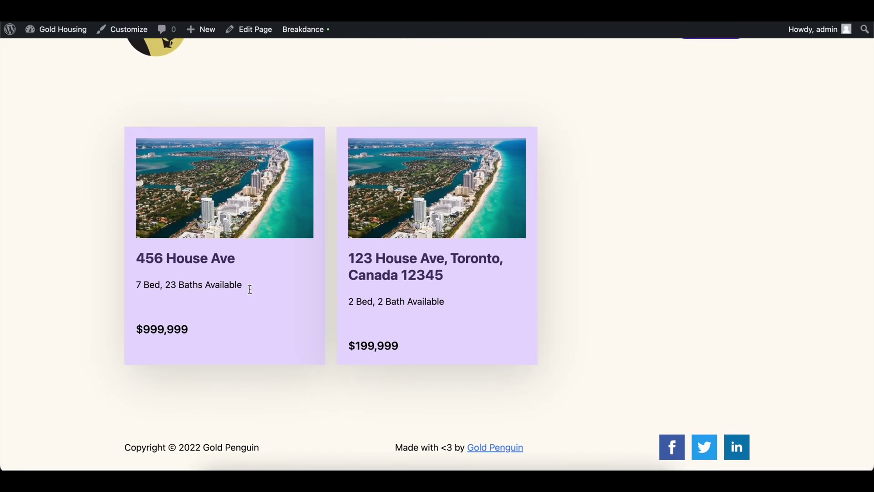
{"action": "scroll", "coordinate": [345, 305], "scroll_direction": "up", "scroll_amount": 2}
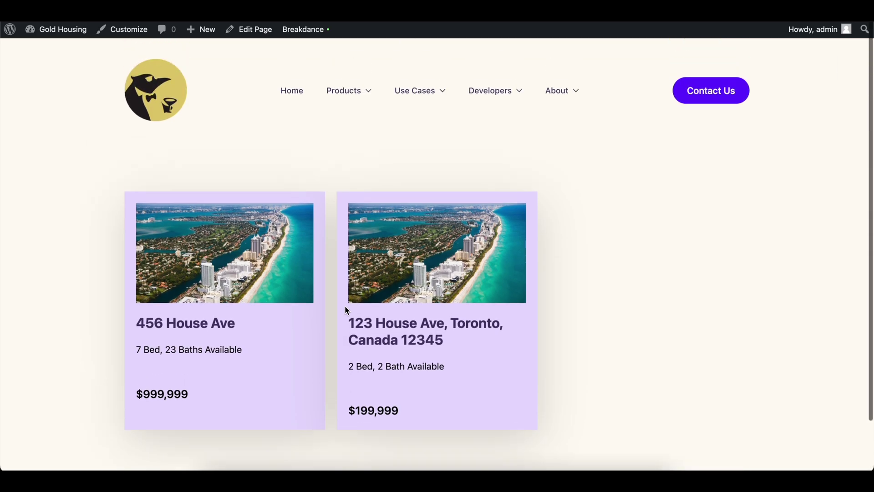